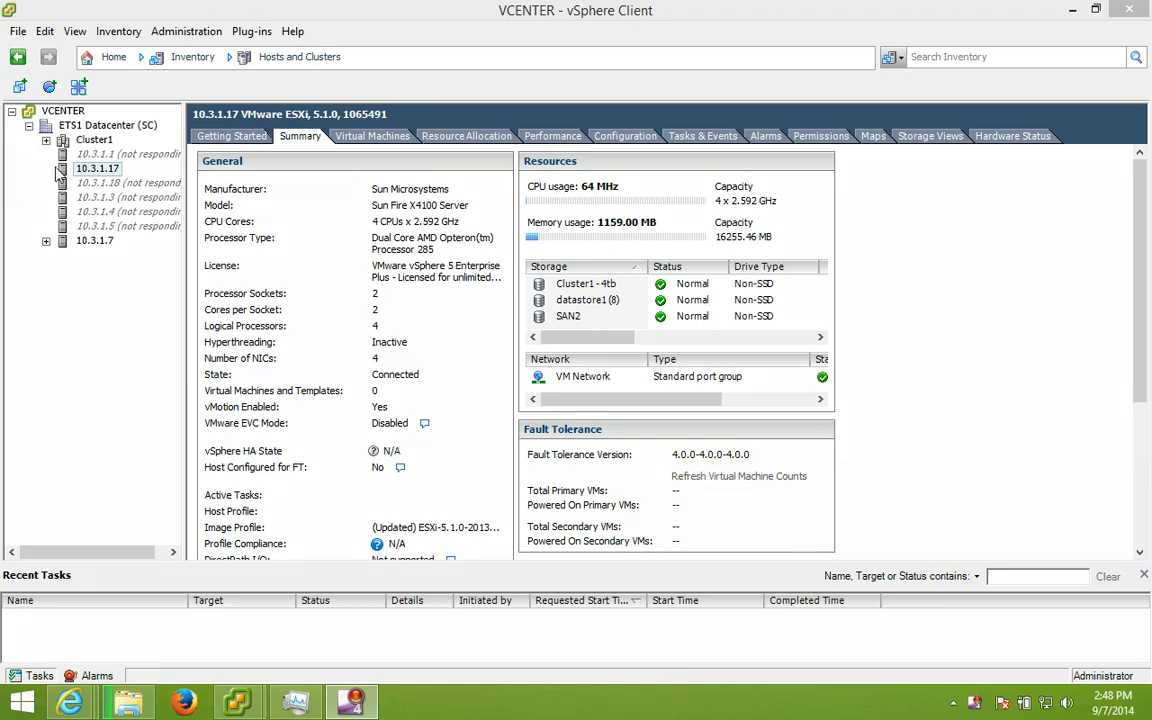
Step: Select host 10.3.1.17 in the inventory, briefly expanding Cluster1 to look through its contents
click(90, 169)
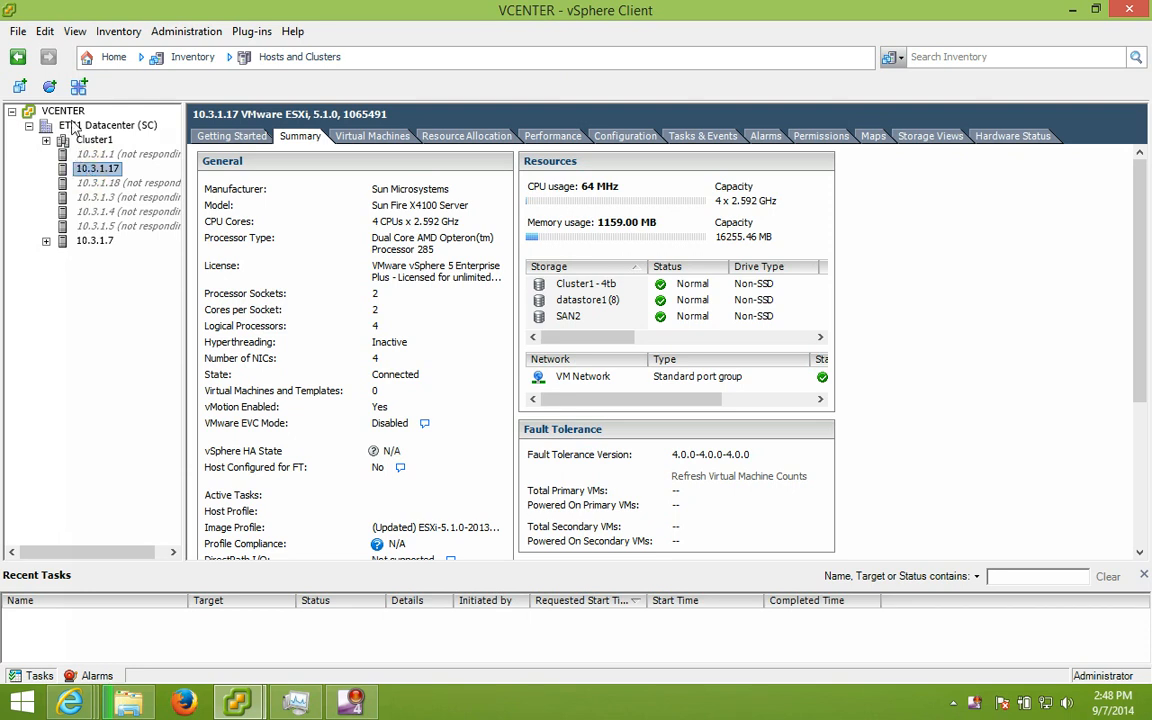
click(46, 140)
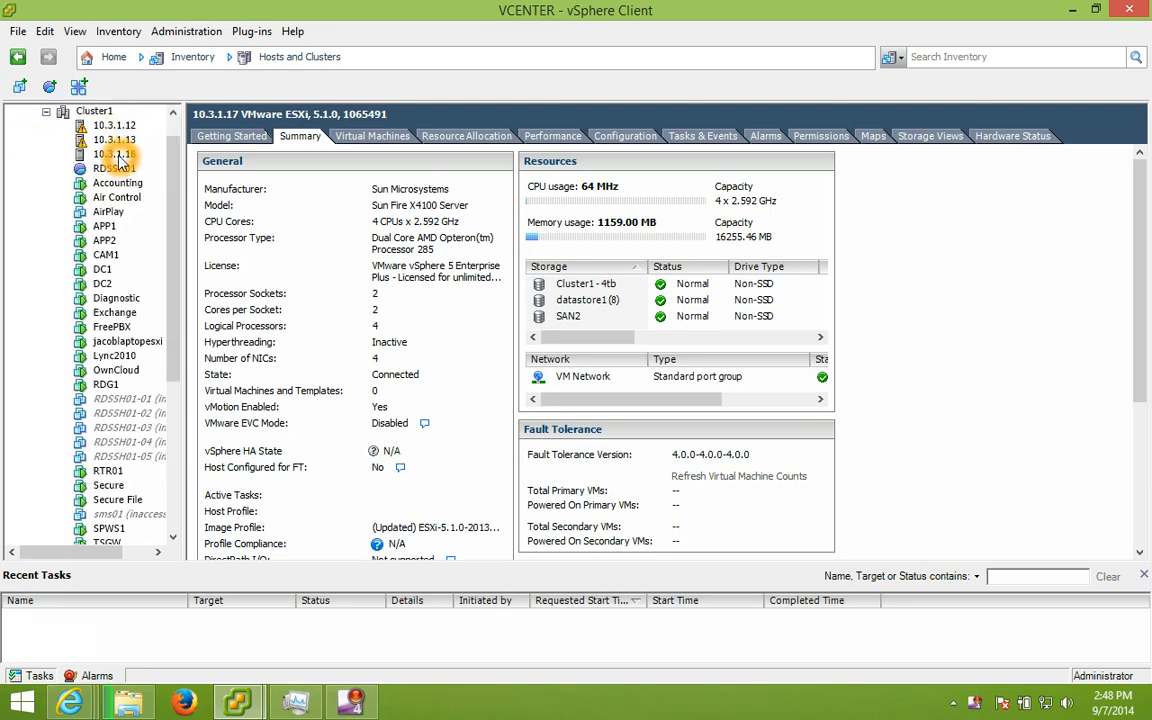
scroll(140, 305, down, 2)
scroll(140, 330, down, 3)
scroll(127, 345, up, 5)
click(46, 140)
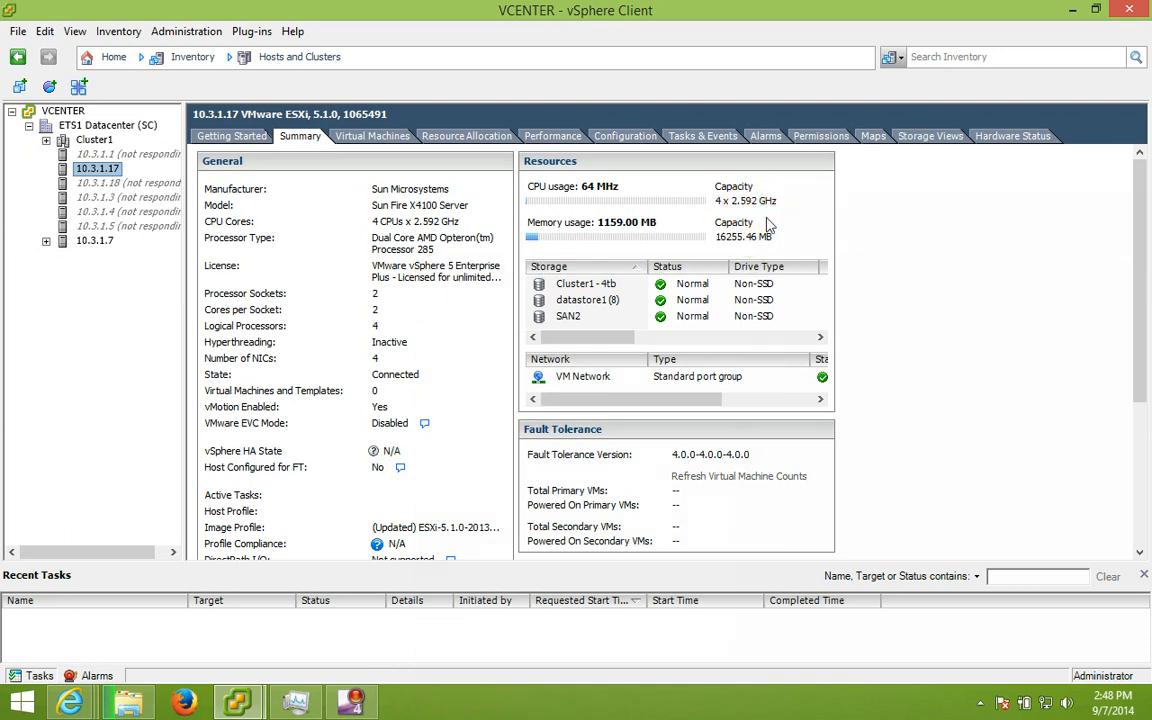
Step: Show the host's empty Virtual Machines list and start a New Virtual Machine on 10.3.1.17
click(345, 138)
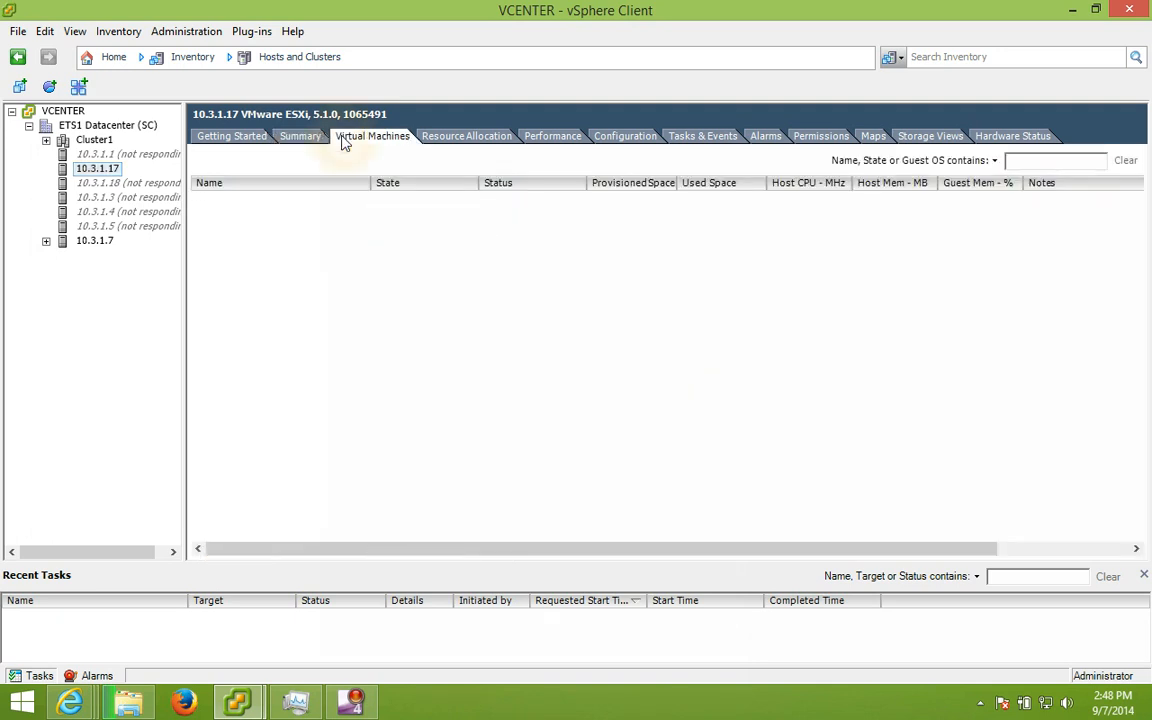
right_click(104, 169)
click(124, 180)
Step: Choose a Custom configuration and name the new VM '2012 - Demo 1'
click(598, 449)
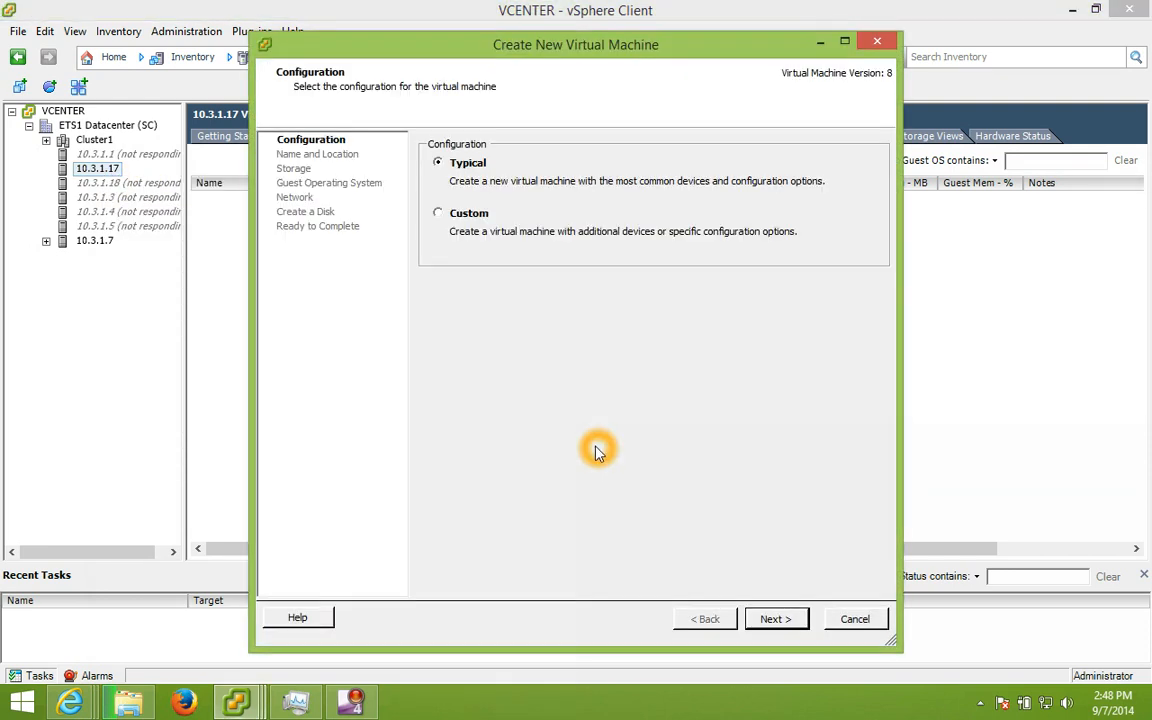
click(460, 216)
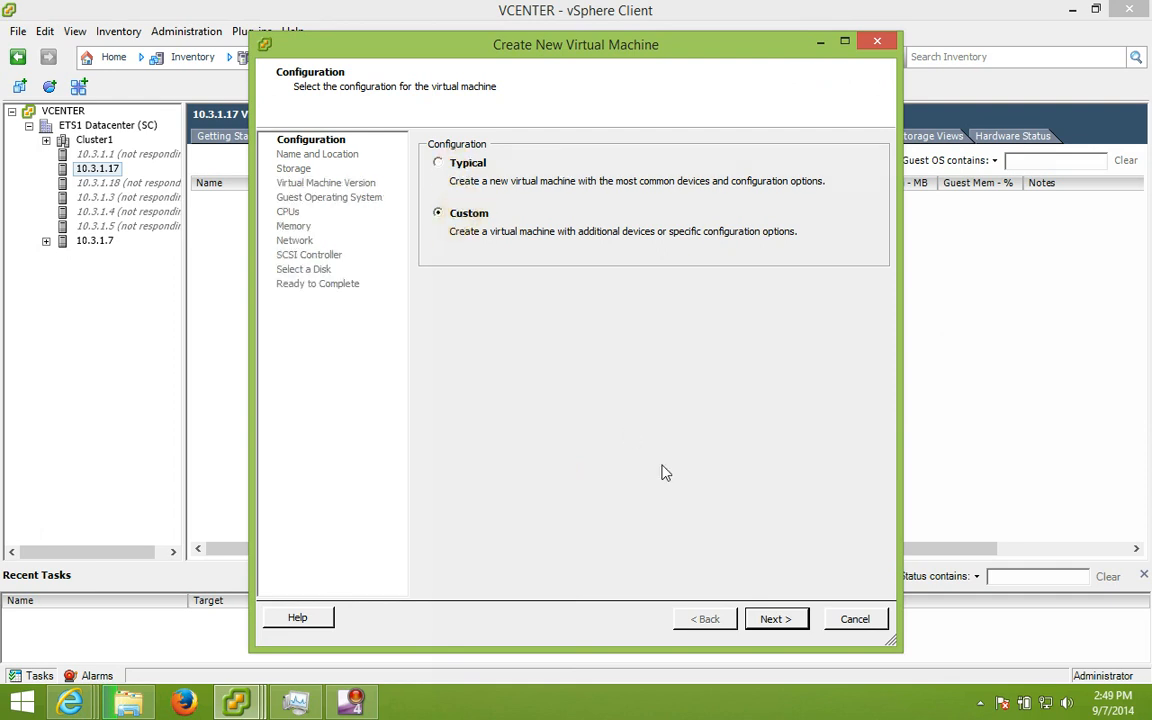
click(770, 620)
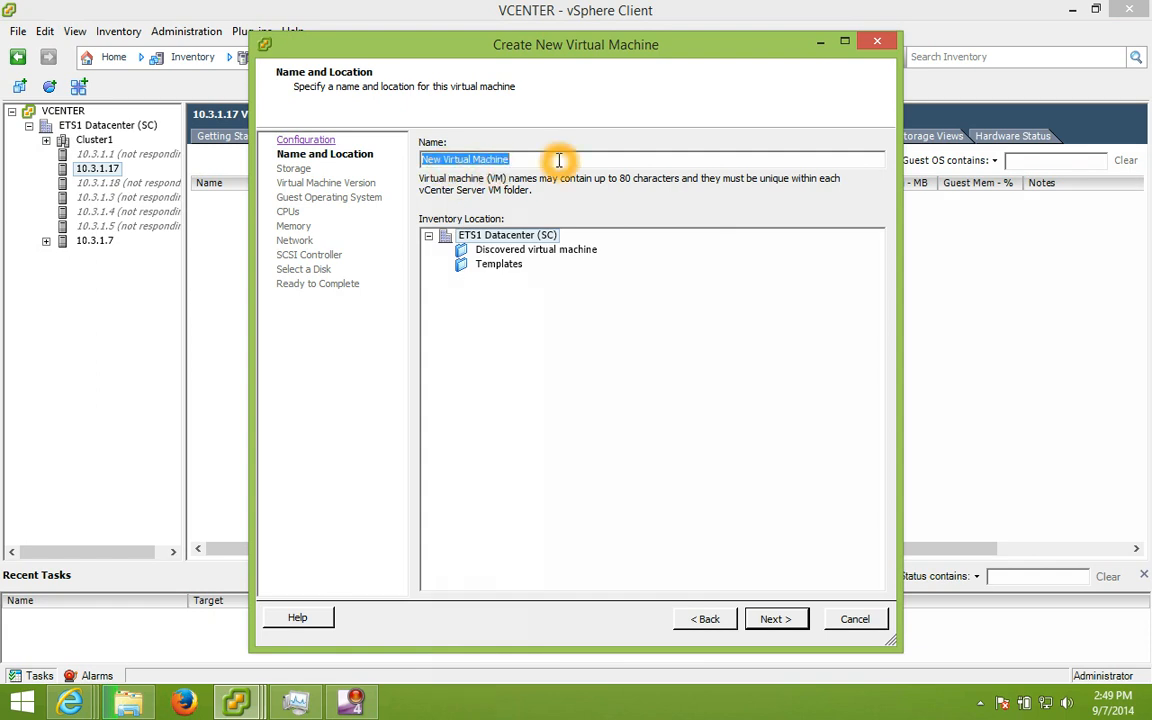
text(2012 - Demo 1)
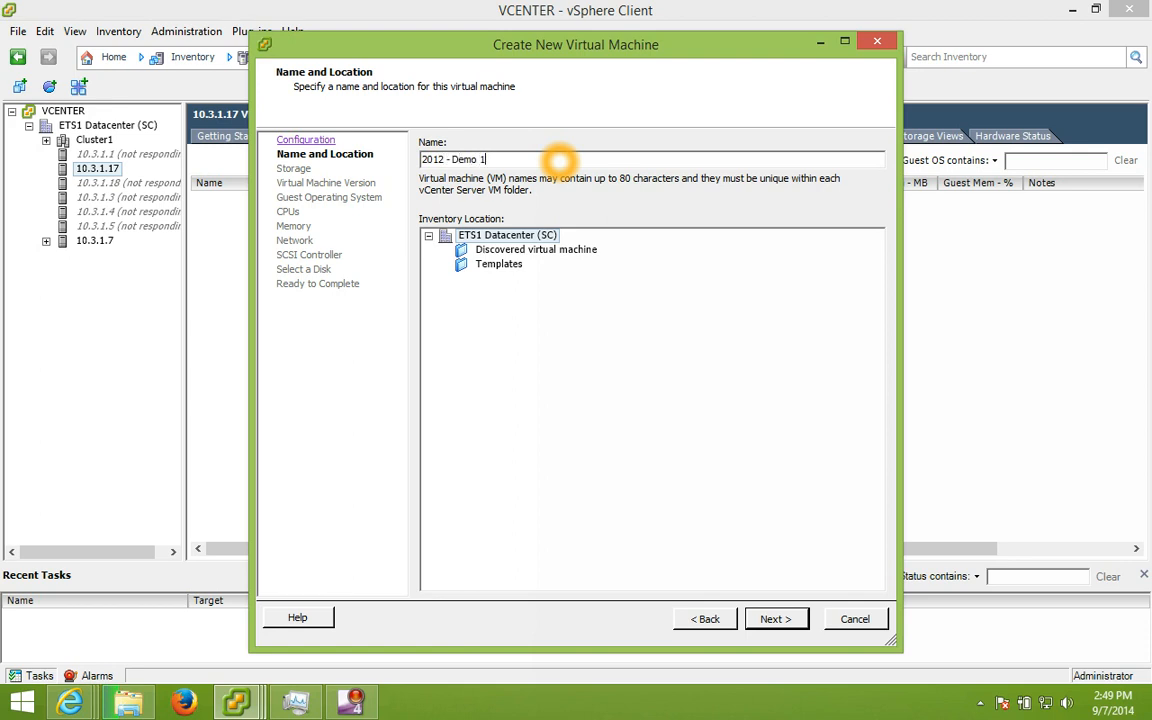
click(784, 617)
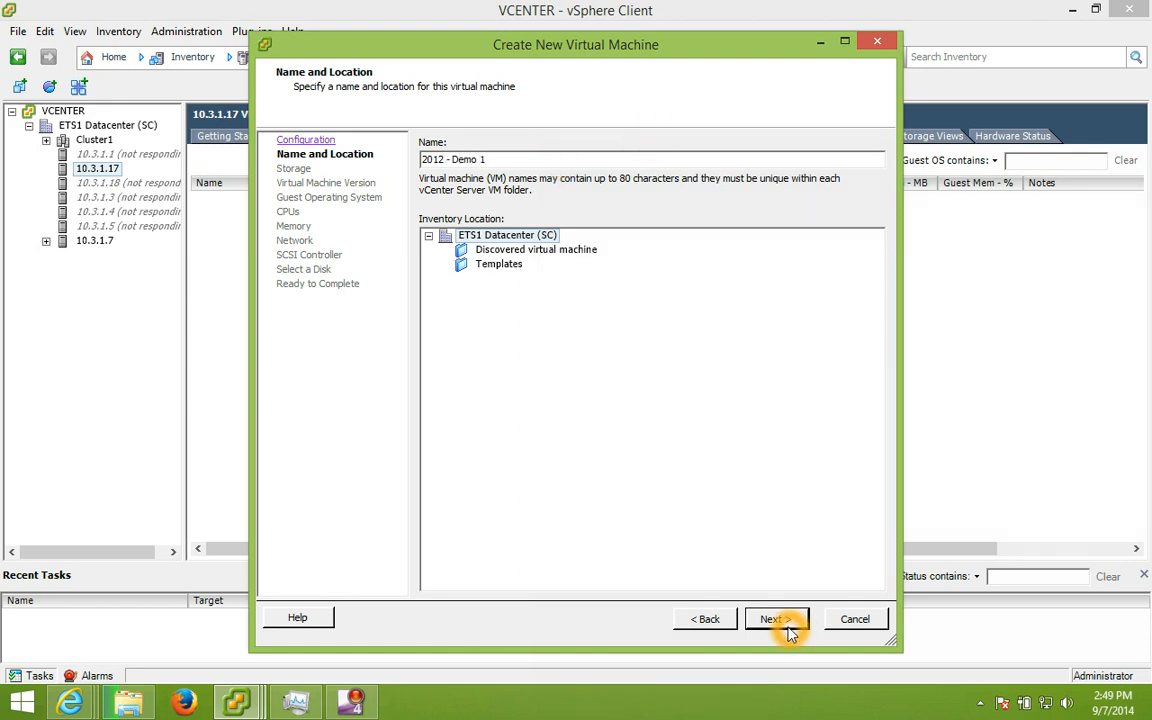
Step: Store the VM files on datastore1, widening the Access column to check it
click(470, 238)
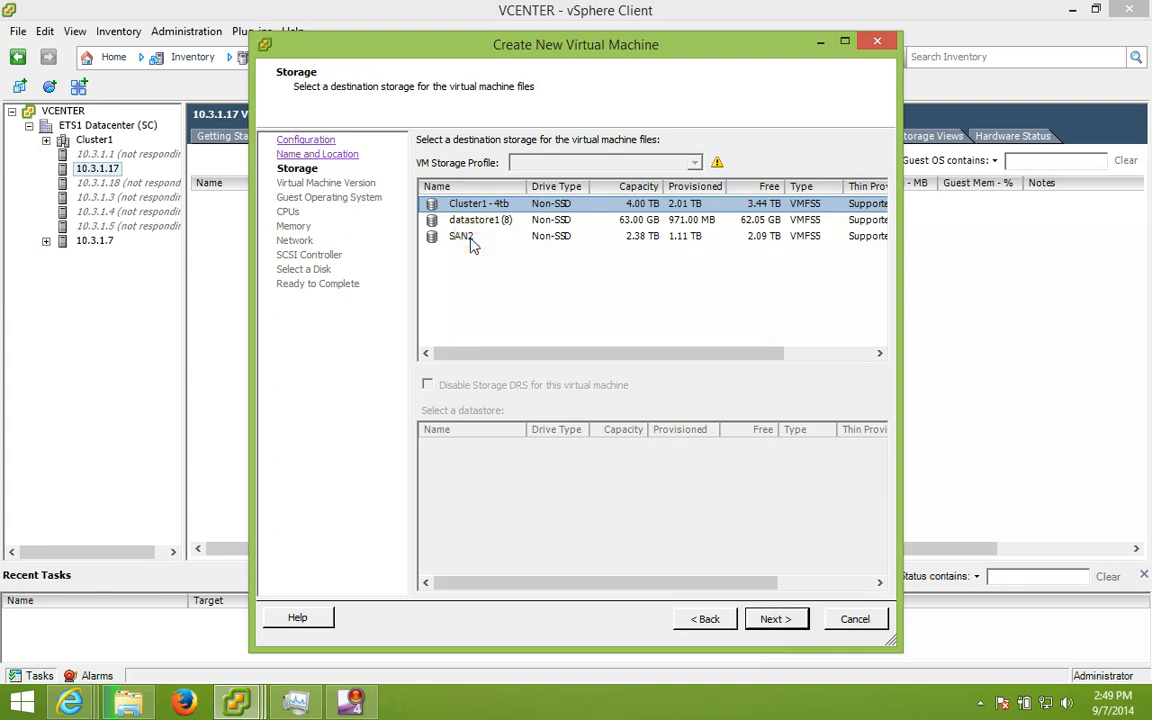
click(488, 210)
click(490, 238)
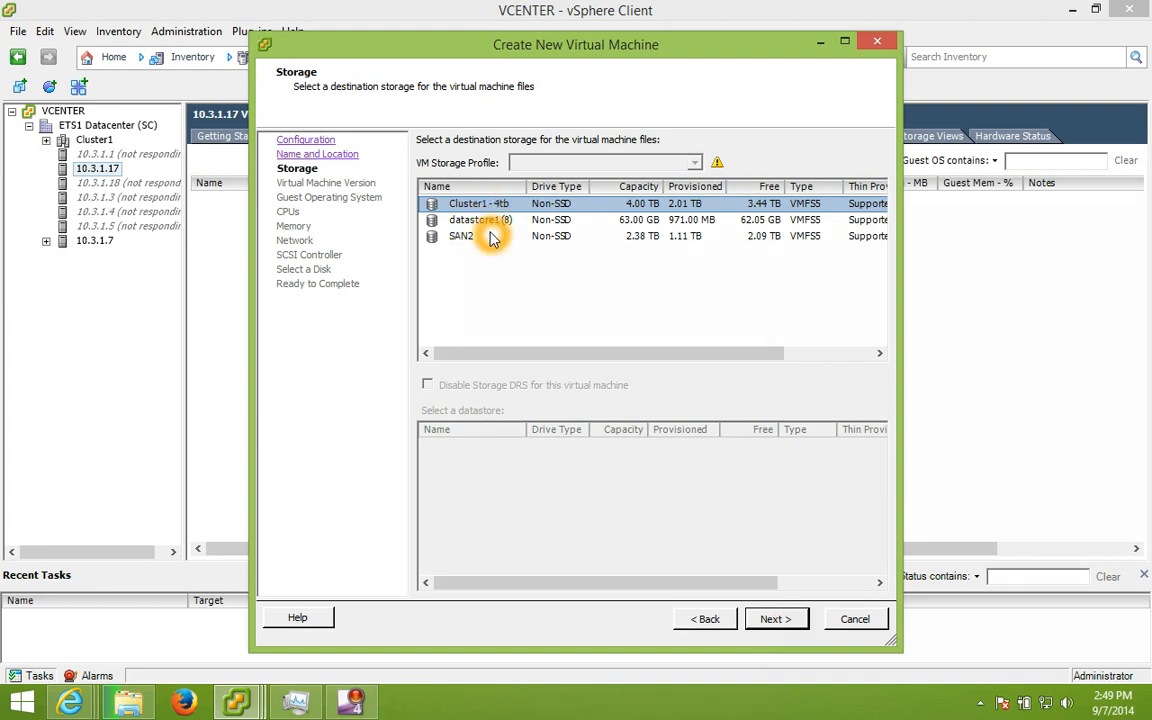
click(478, 238)
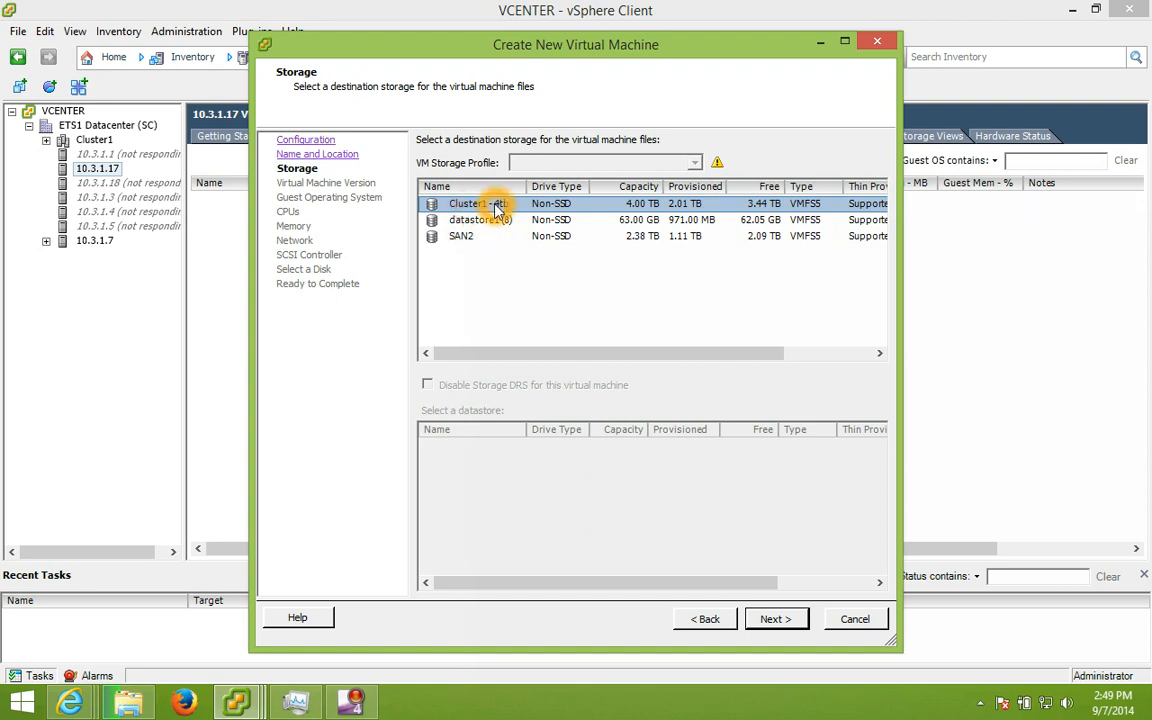
click(500, 209)
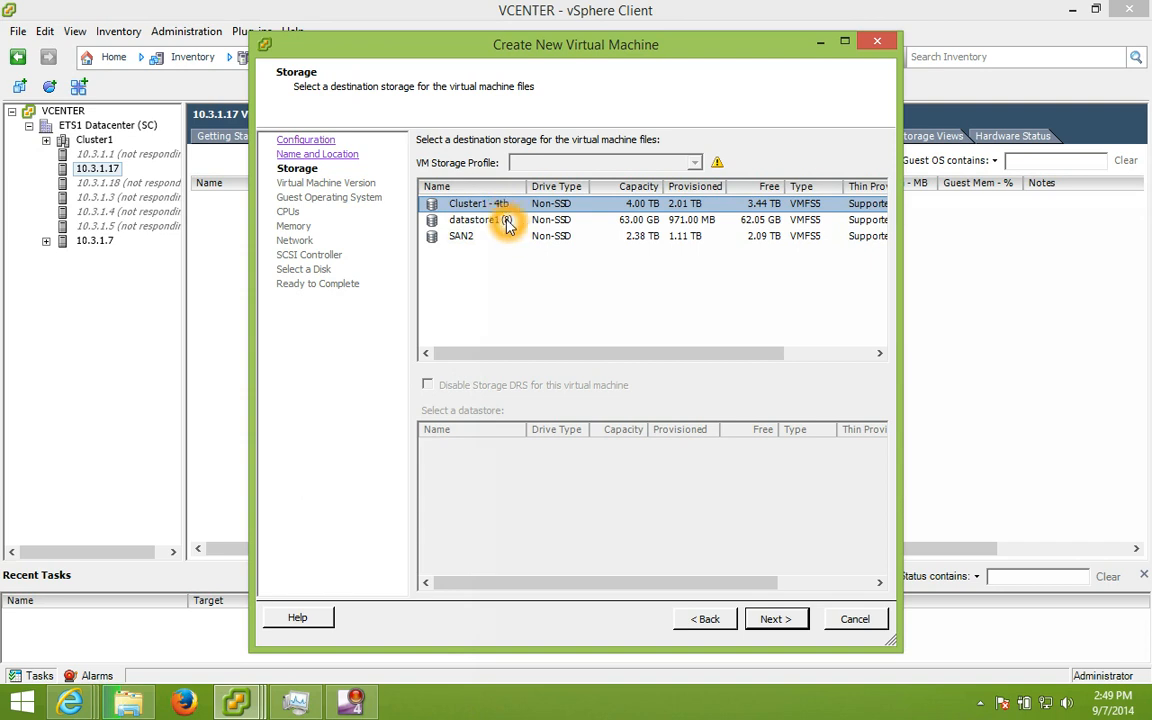
click(507, 222)
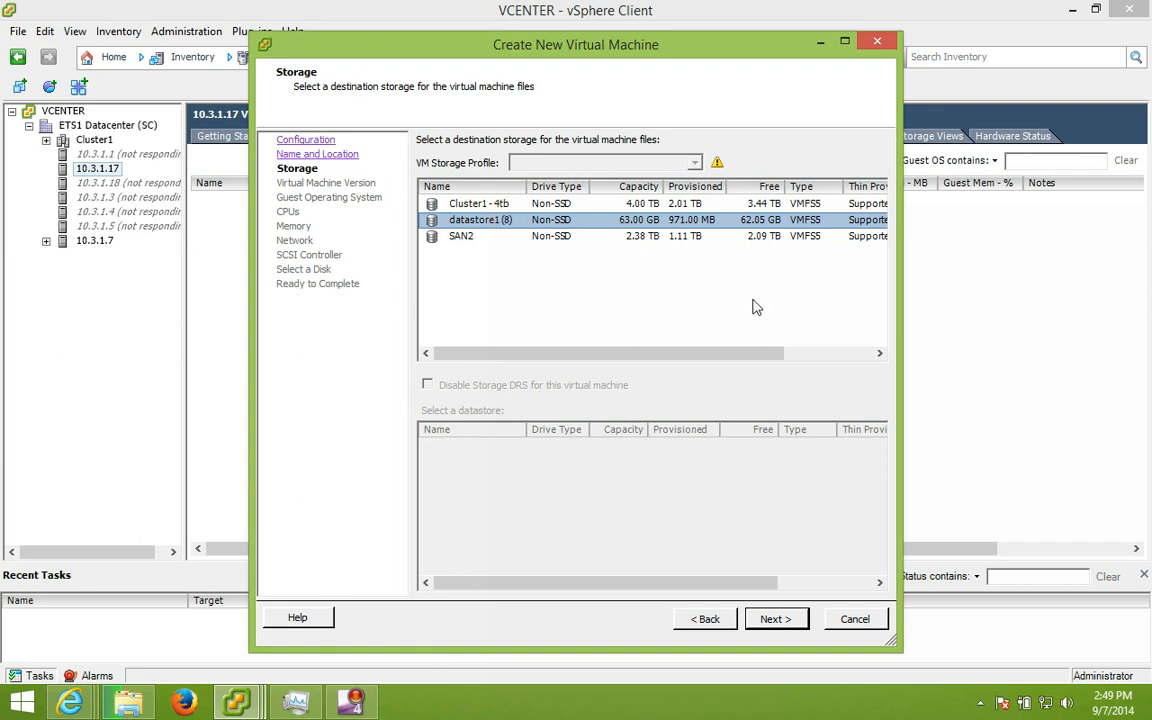
click(802, 355)
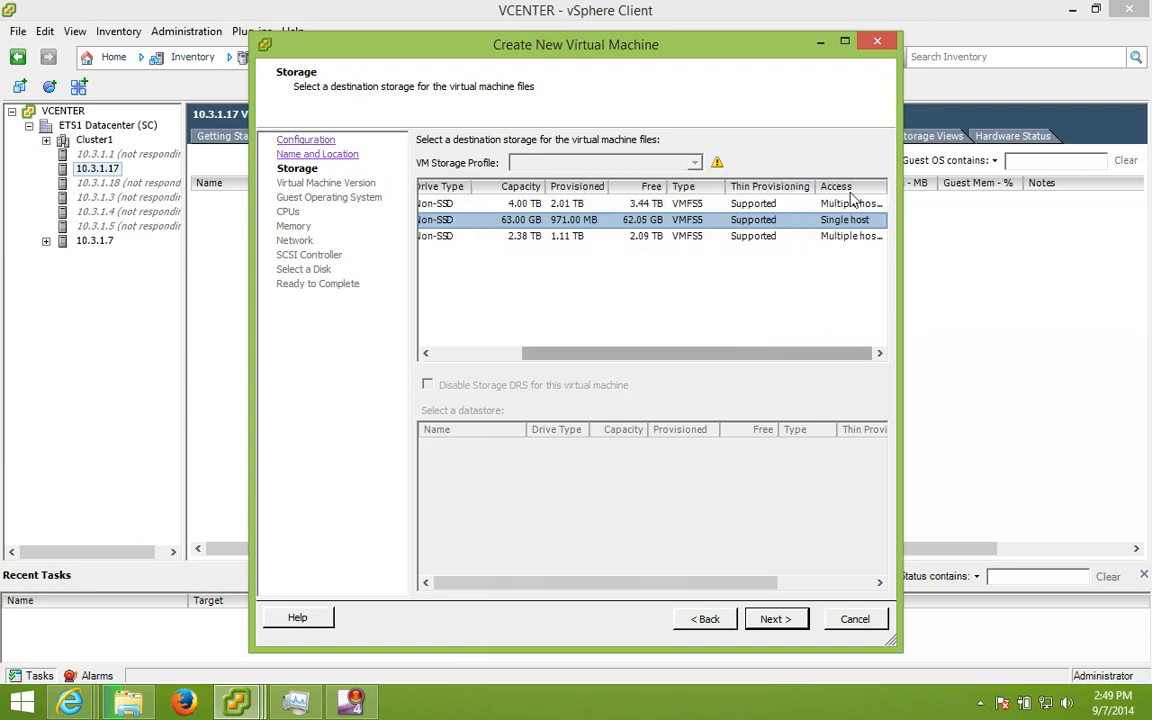
drag(882, 187, 896, 188)
click(838, 222)
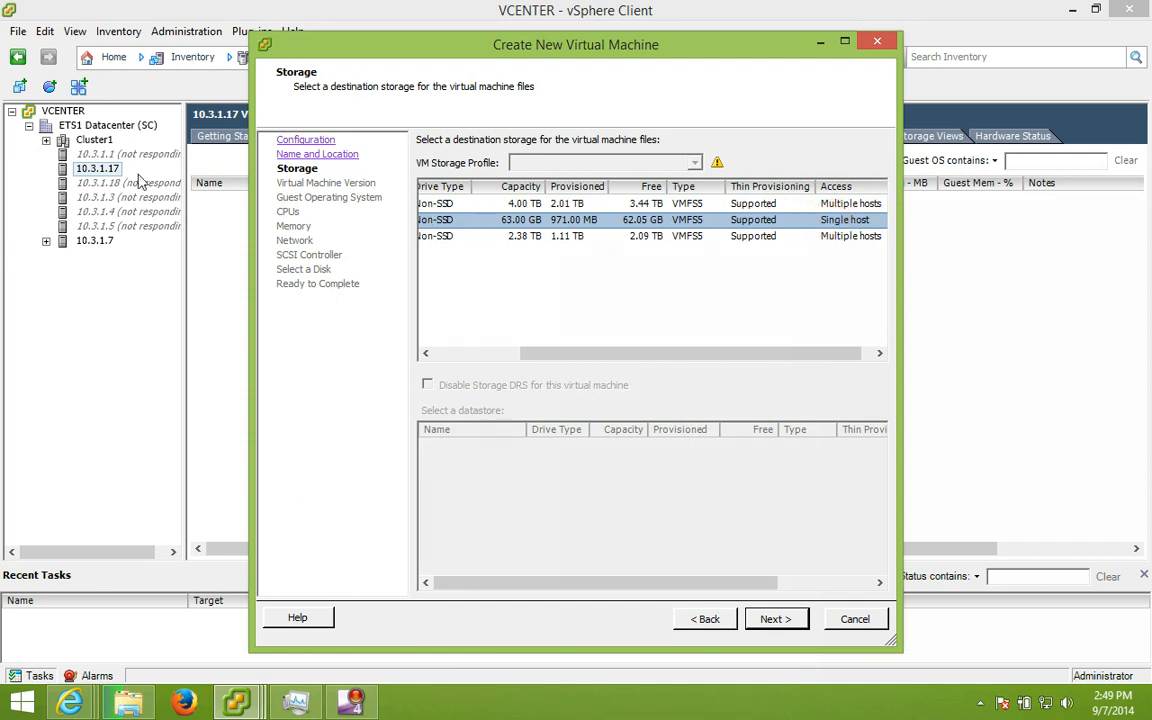
click(82, 170)
click(122, 170)
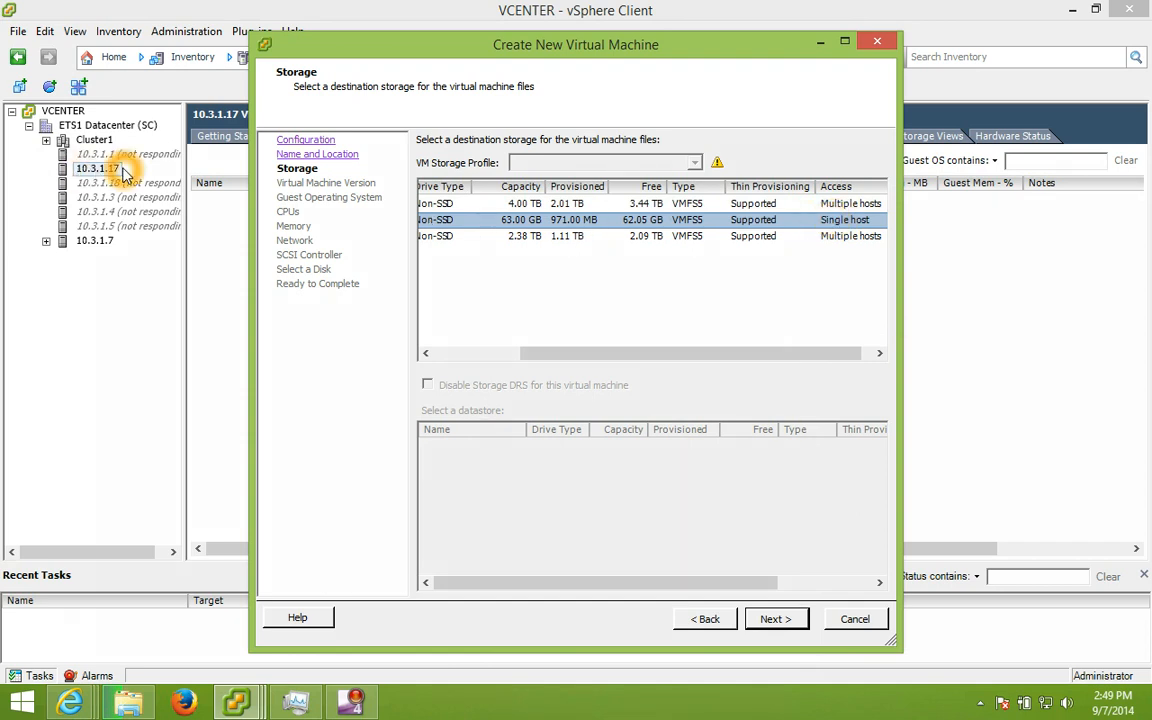
click(776, 619)
Step: Look over the Virtual Machine Version choices, leaving Version 8 set
click(462, 328)
click(454, 324)
click(570, 322)
click(495, 350)
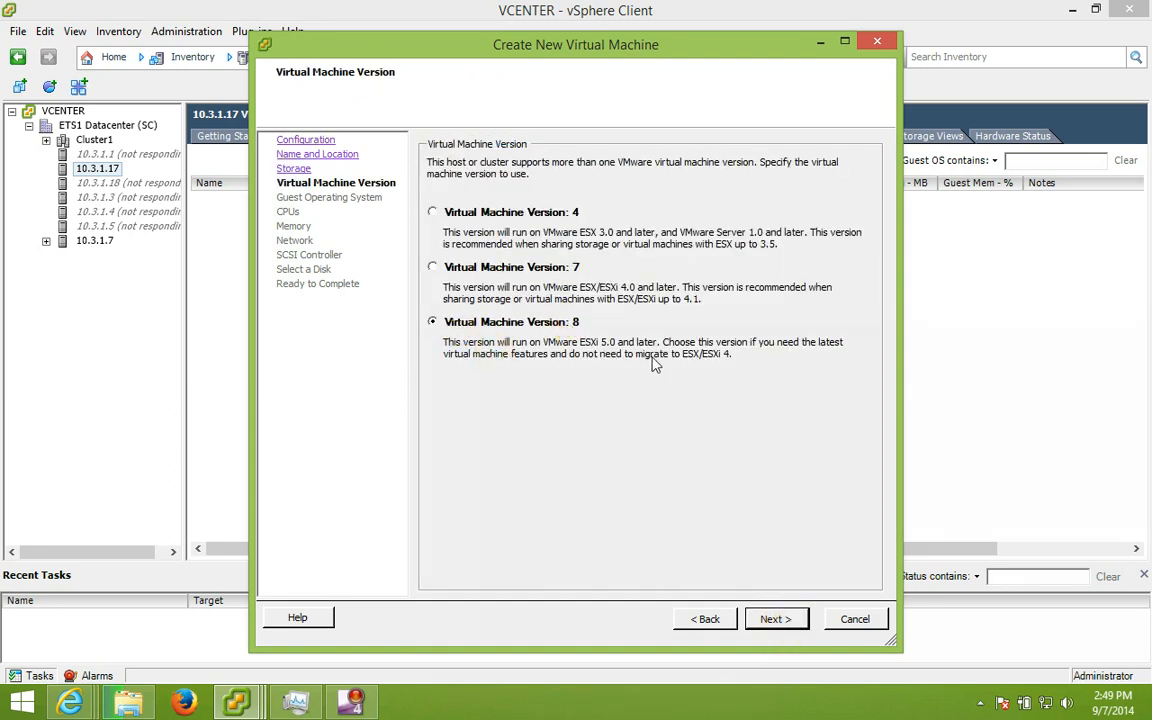
Step: Keep version 8 and set the guest OS to Windows, Microsoft Windows Server 2012 (64-bit)
click(595, 358)
click(699, 544)
click(778, 620)
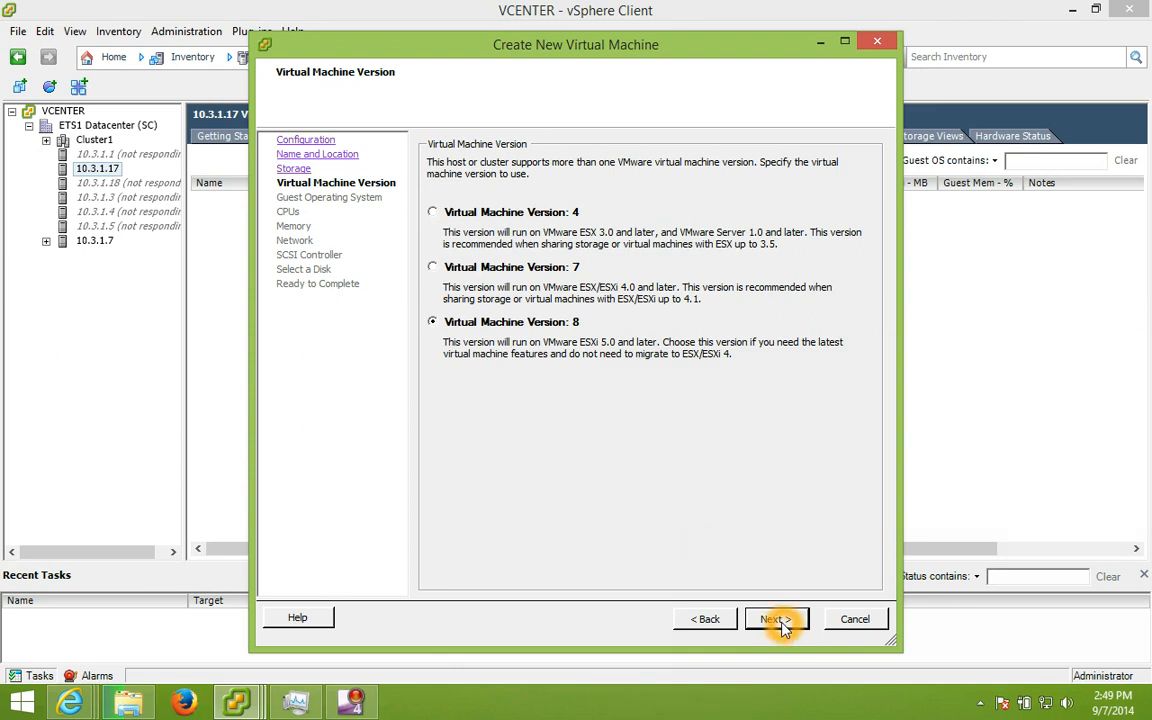
click(468, 173)
click(537, 240)
click(515, 262)
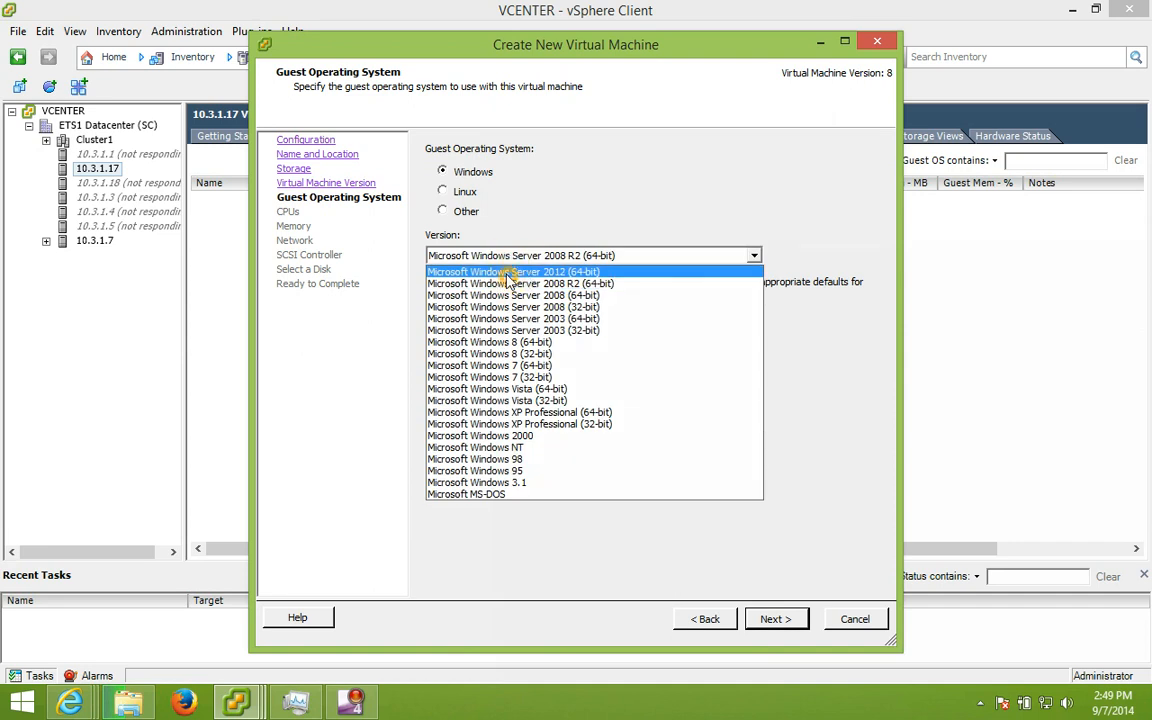
click(508, 273)
click(772, 620)
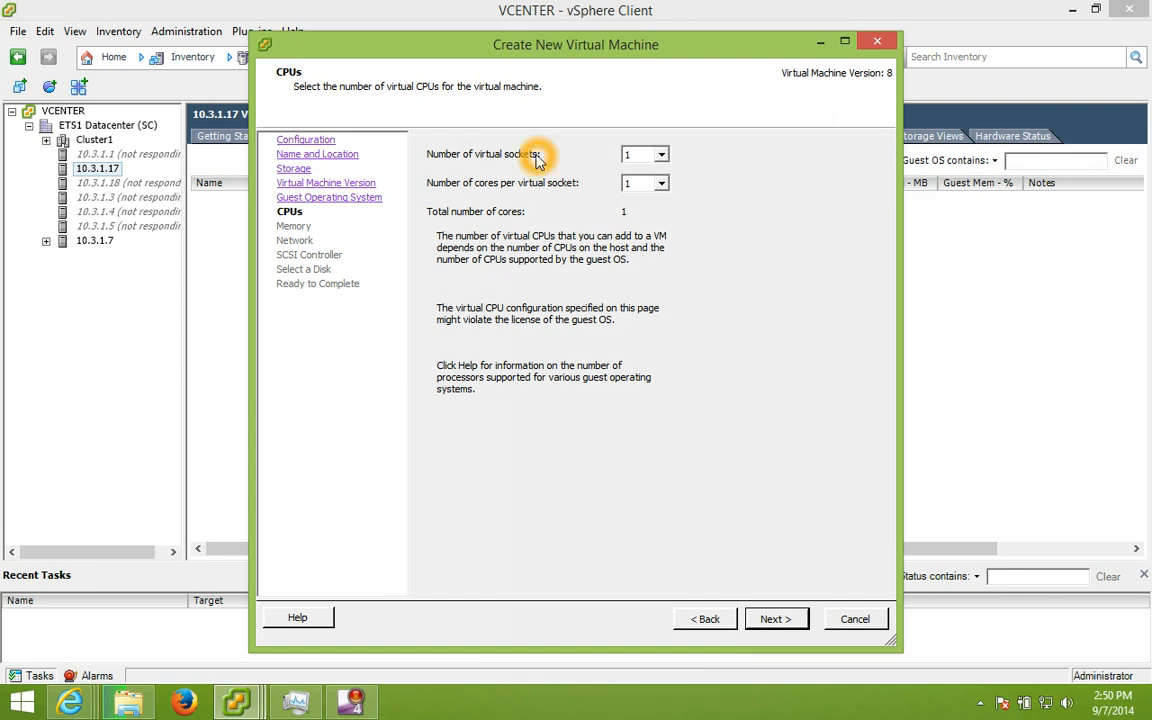
Step: Give the VM 4 virtual sockets with 1 core per socket, 4 cores total
click(642, 186)
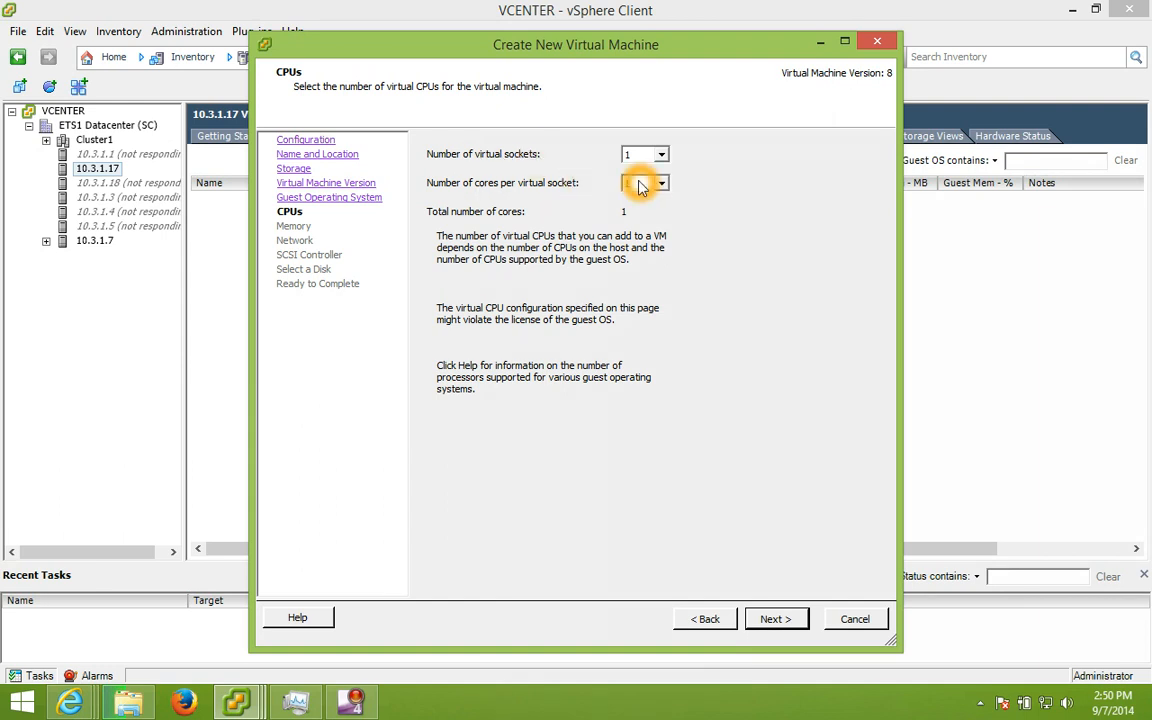
click(642, 187)
click(641, 187)
click(641, 189)
click(632, 200)
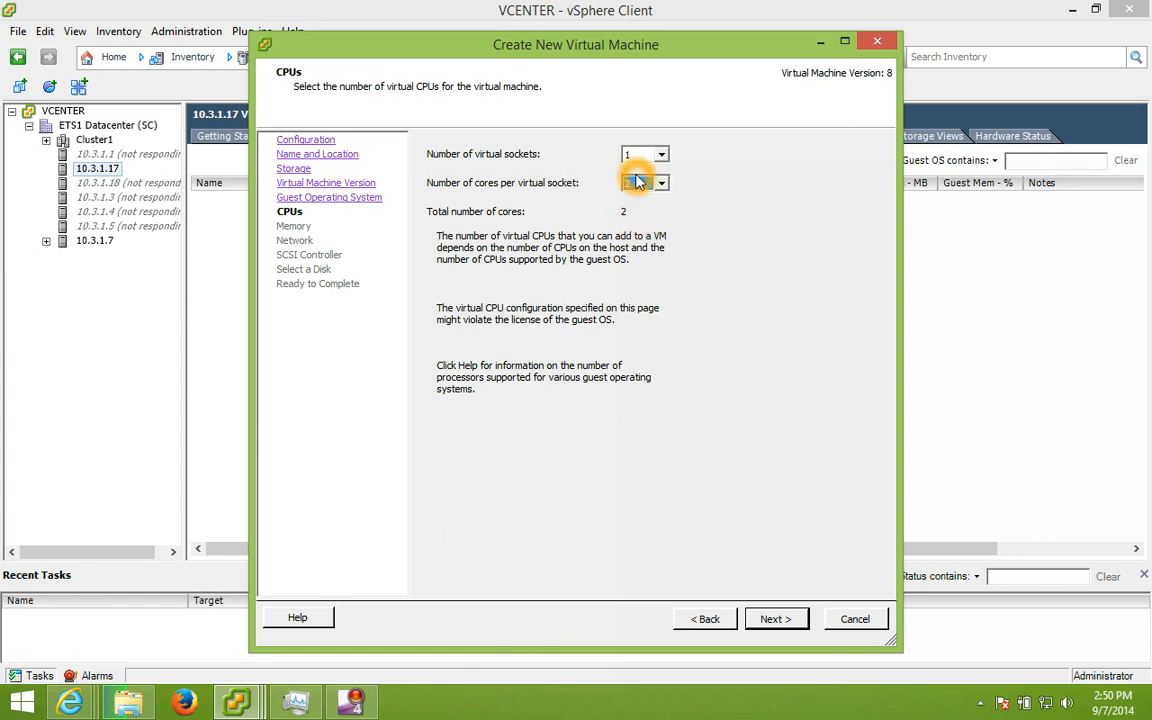
click(633, 153)
click(641, 205)
click(645, 200)
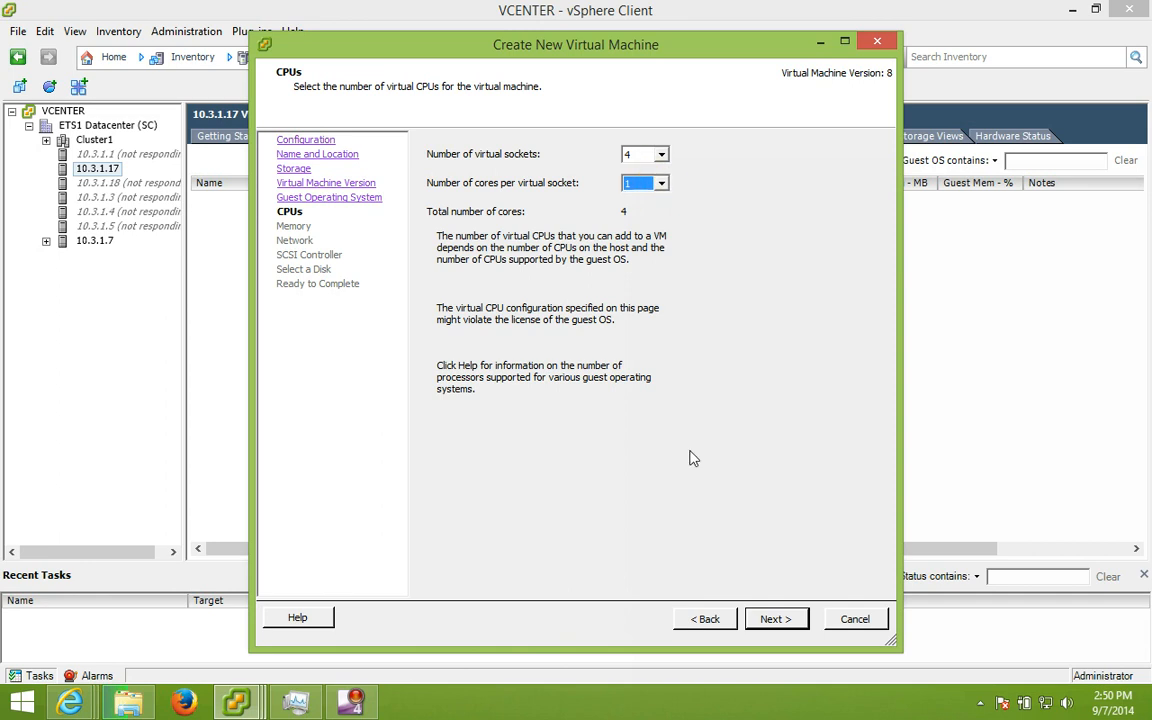
click(782, 618)
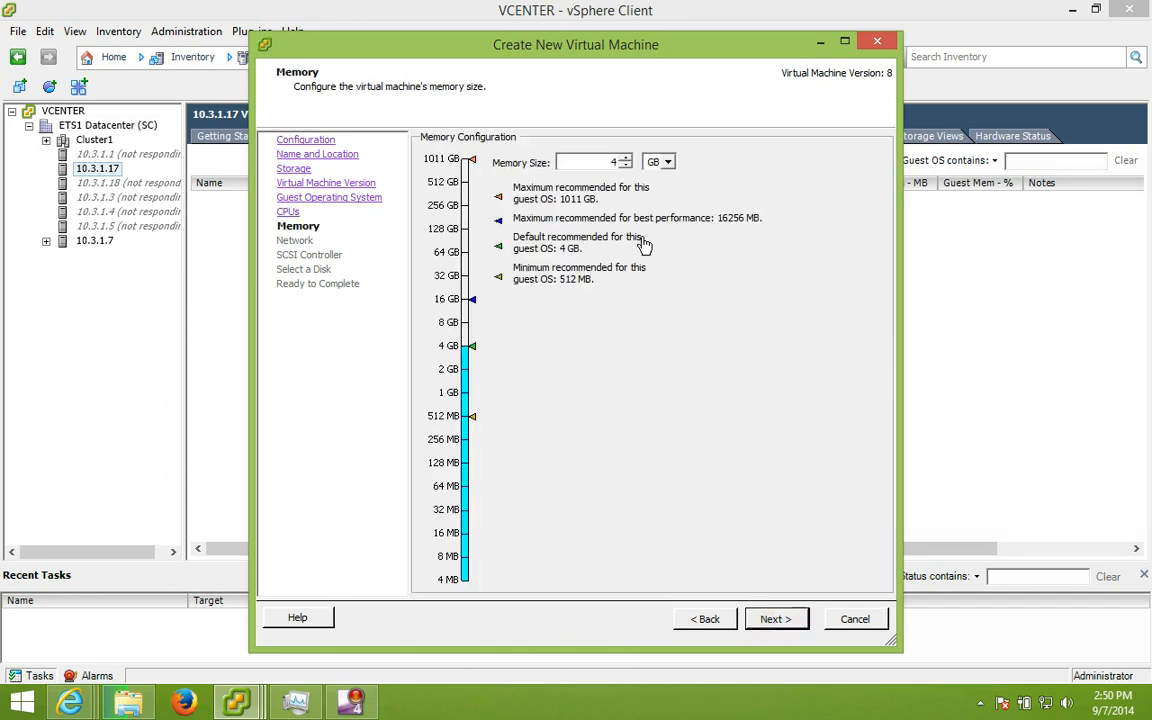
Step: Explore the memory size options on the Memory page
double_click(610, 162)
click(570, 220)
click(709, 220)
click(539, 223)
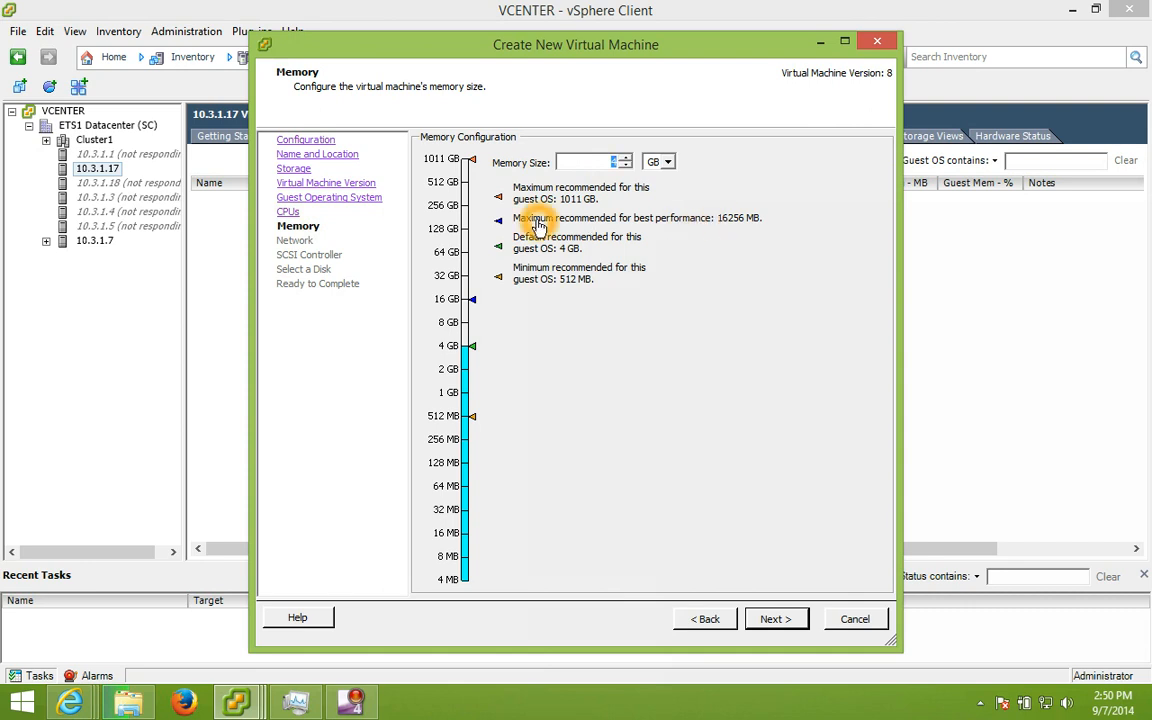
click(740, 223)
click(748, 223)
click(558, 246)
click(604, 245)
click(541, 251)
click(575, 250)
click(527, 284)
click(568, 284)
click(581, 284)
click(573, 283)
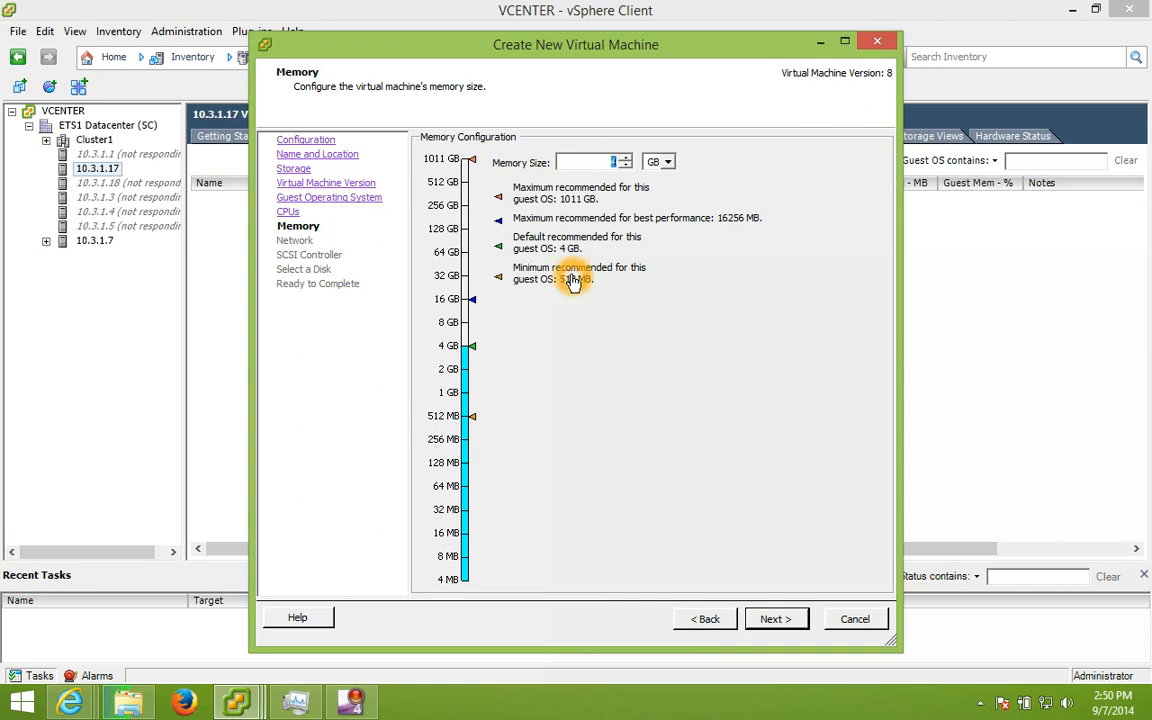
Step: Change the memory size from 4 to 8 GB
click(598, 165)
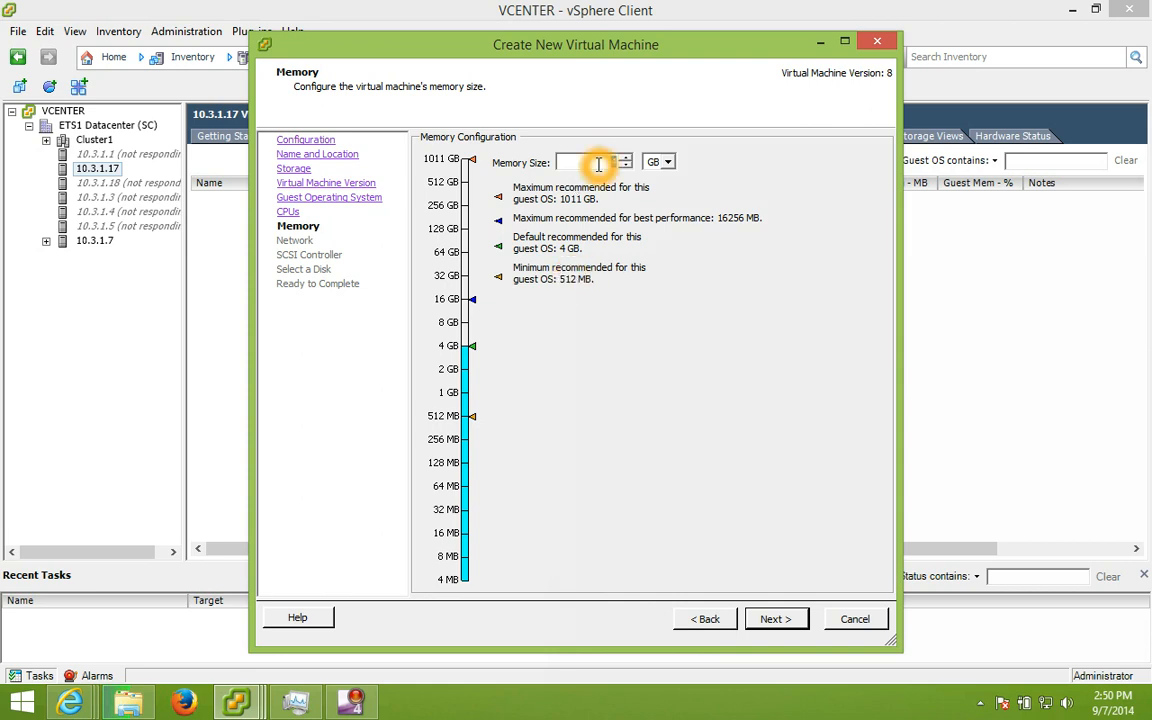
text(8)
click(773, 618)
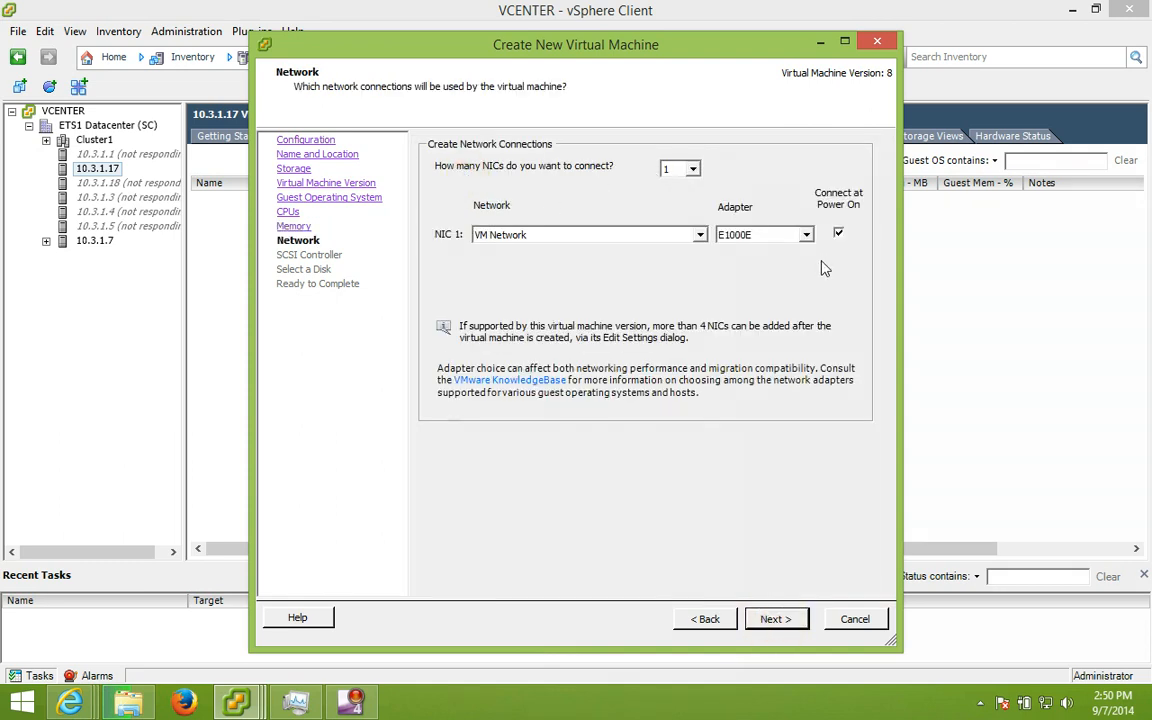
Step: Keep one NIC on VM Network and set its adapter type to E1000E
click(583, 234)
click(688, 172)
click(686, 176)
click(490, 236)
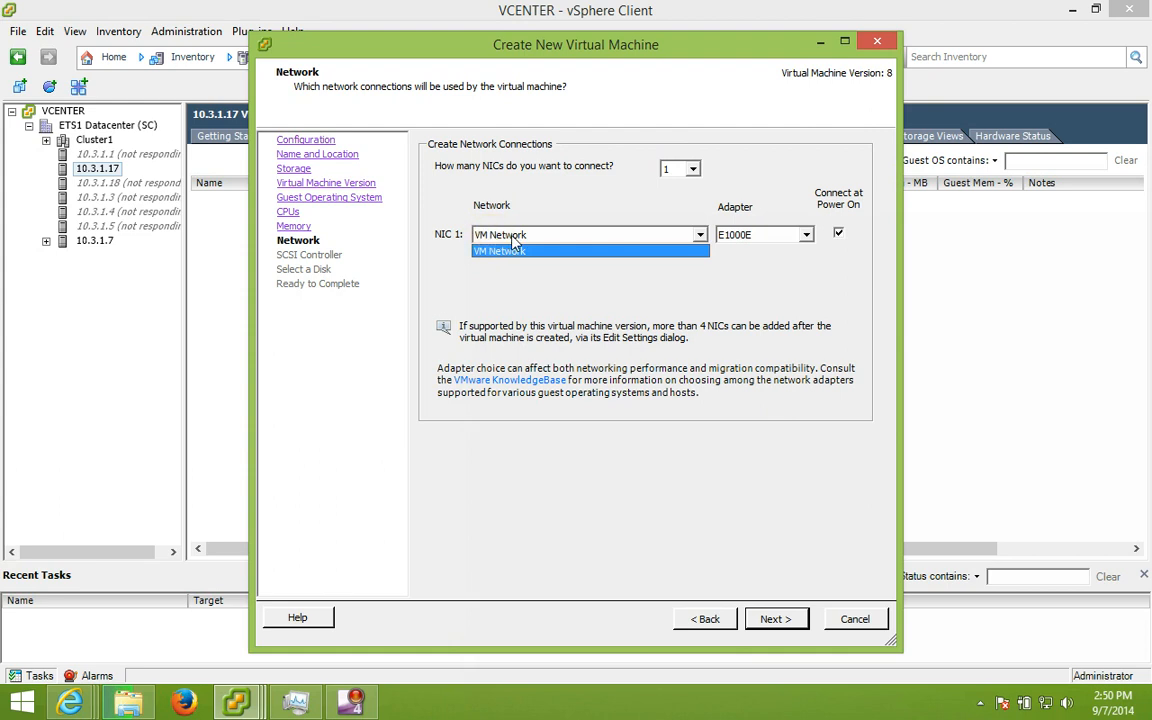
click(505, 248)
click(748, 235)
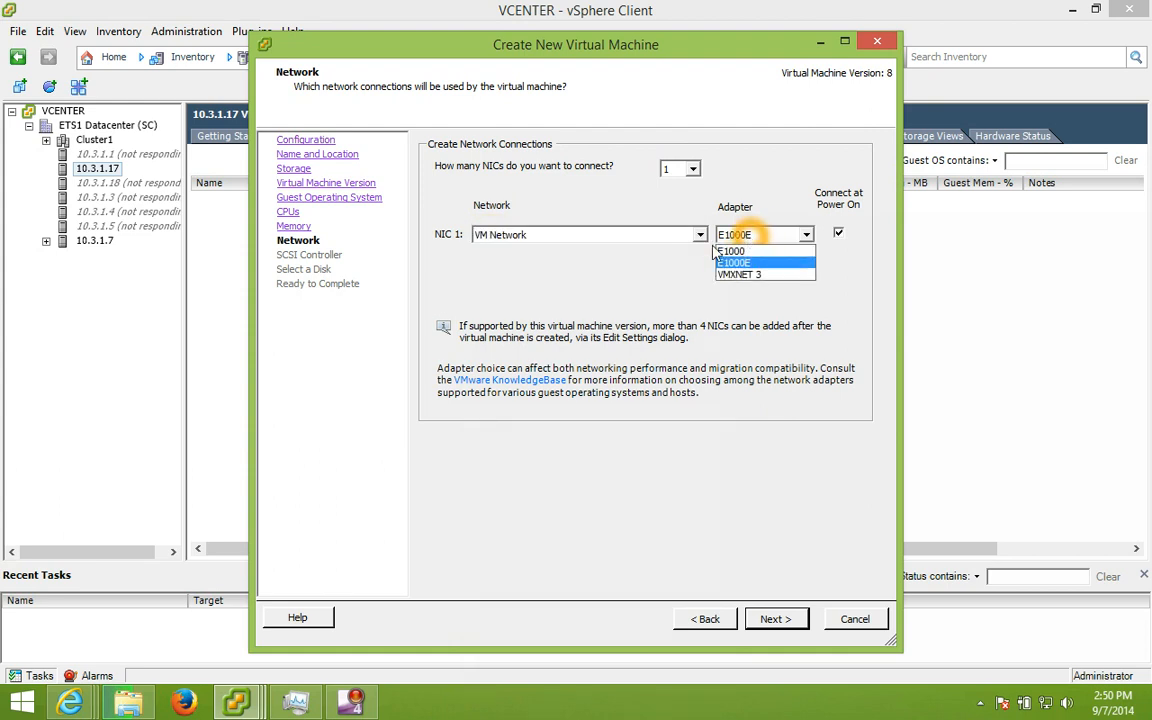
click(728, 264)
click(688, 279)
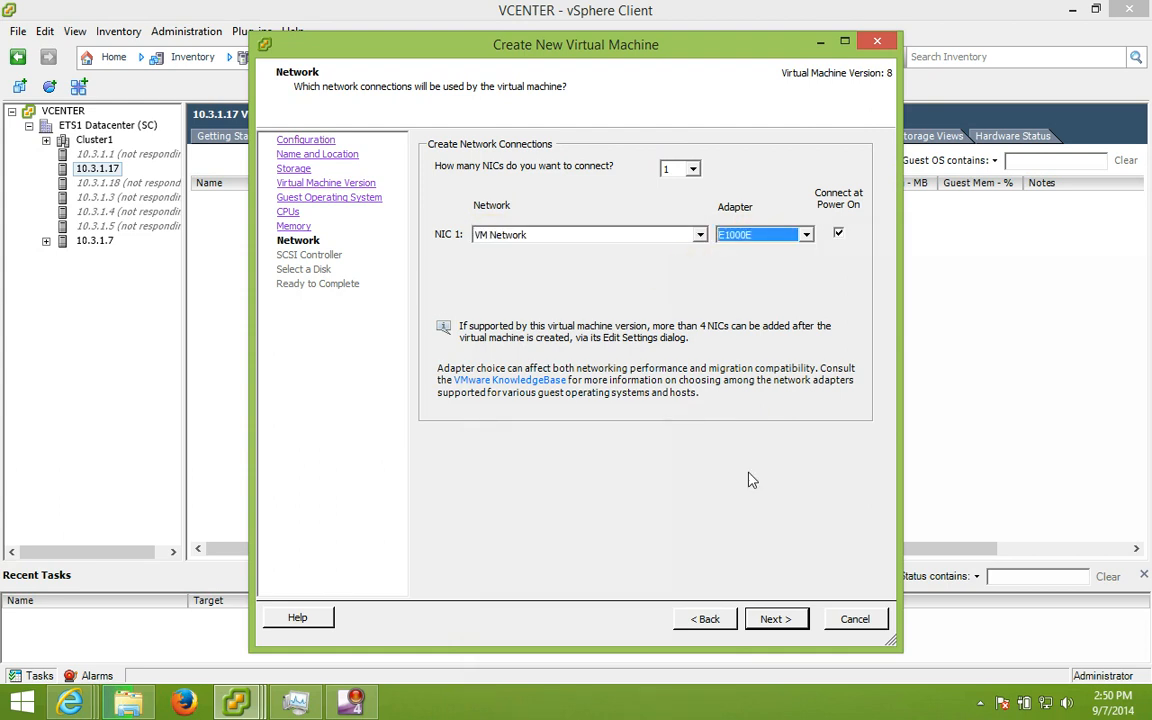
click(775, 619)
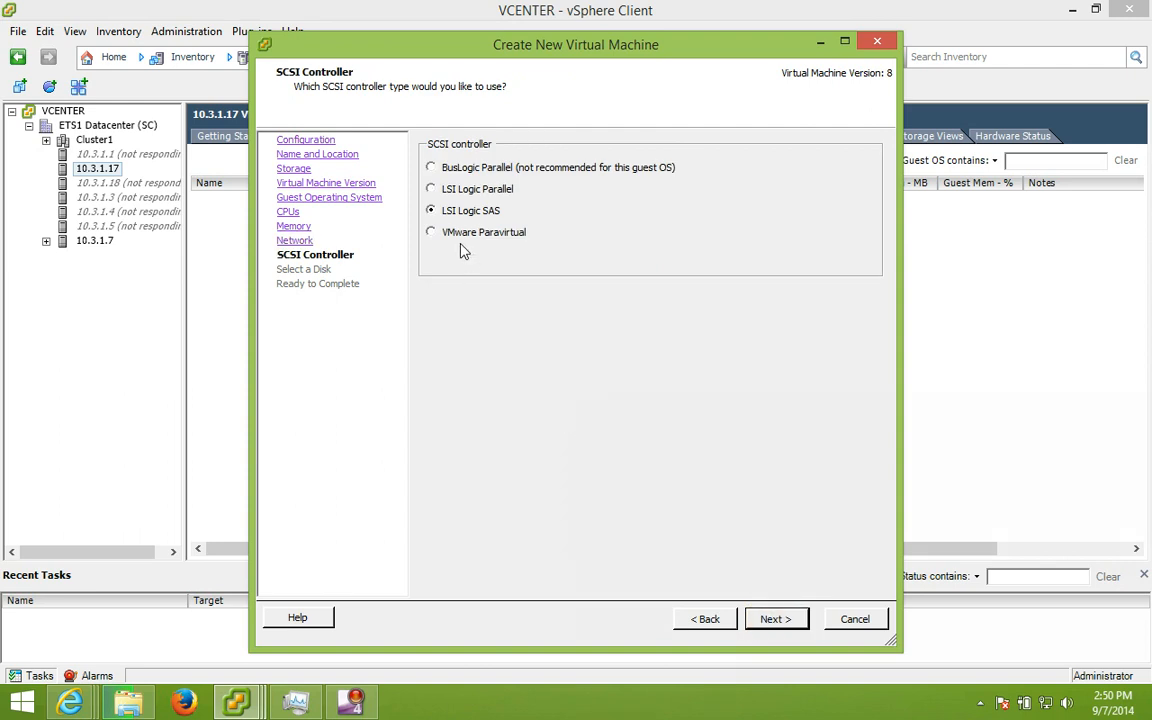
Step: Keep the LSI Logic SAS controller and choose to create a new virtual disk
click(485, 212)
click(785, 621)
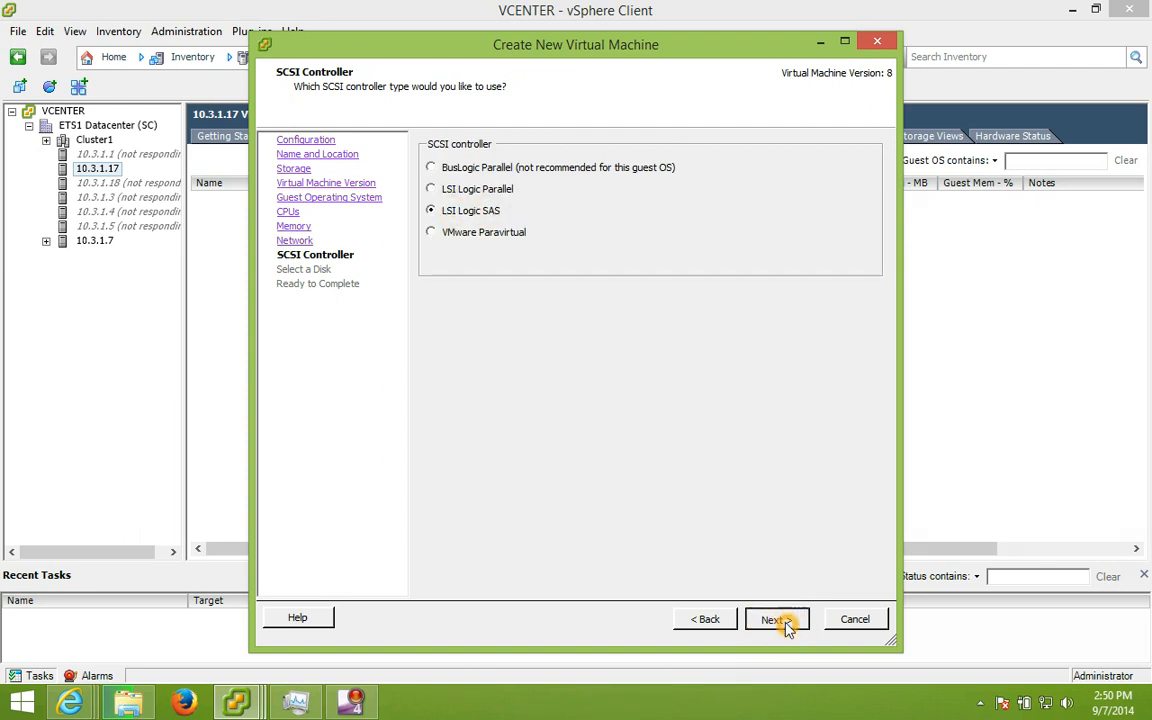
click(448, 227)
click(617, 230)
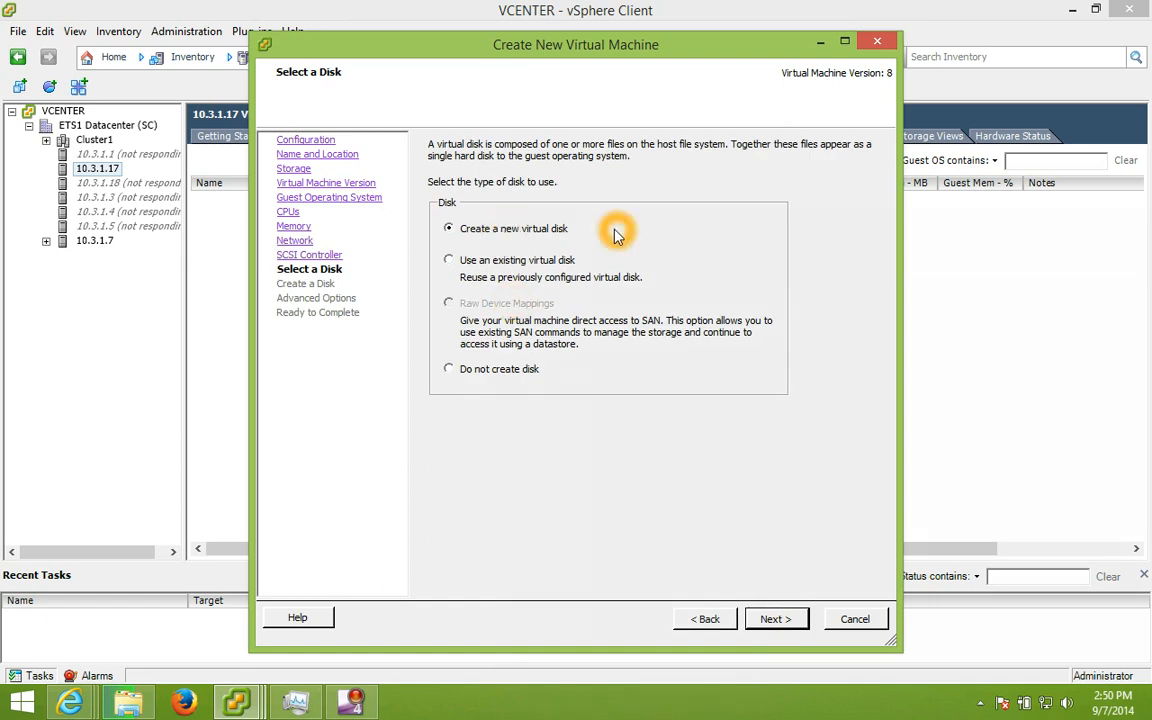
click(777, 620)
Step: Make the disk 40 GB, thin provisioned, stored with the VM, and accept advanced options
click(471, 259)
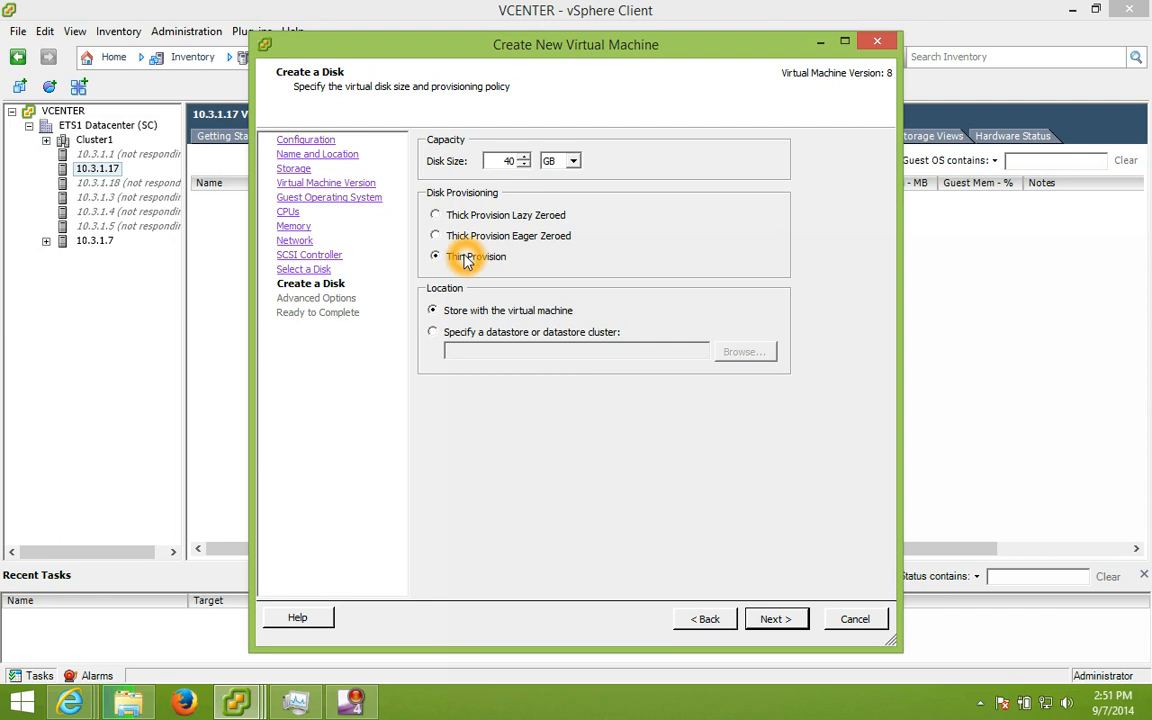
click(440, 312)
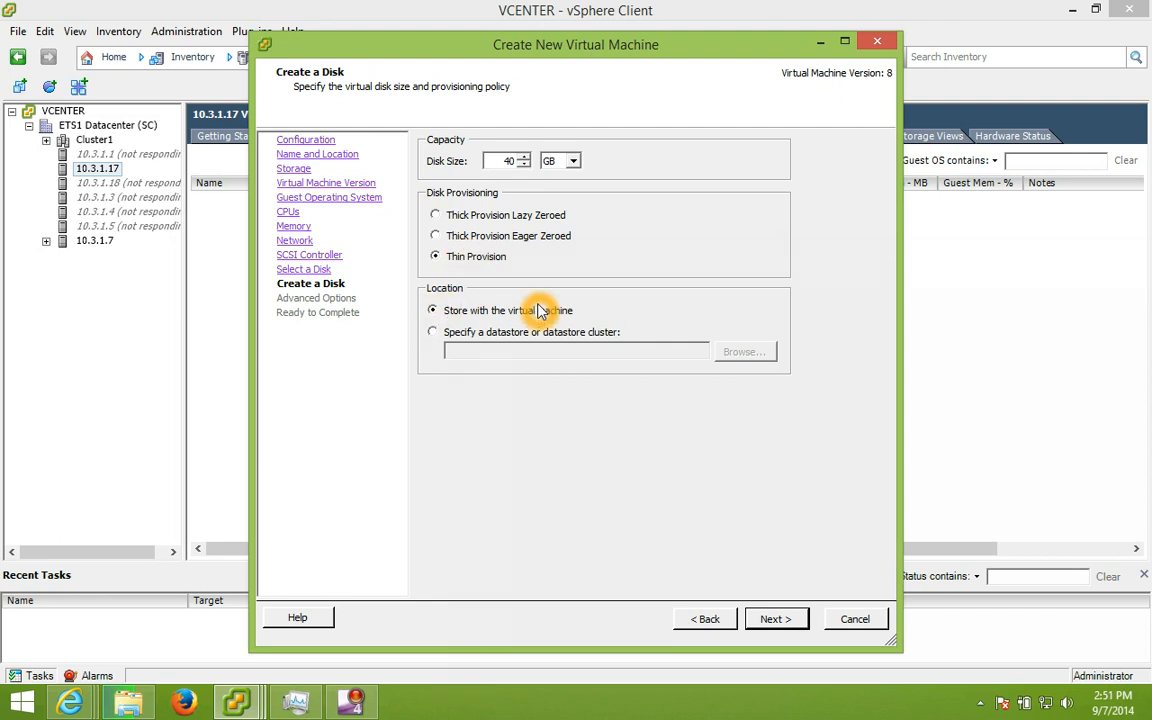
click(496, 161)
click(490, 161)
click(531, 160)
click(779, 620)
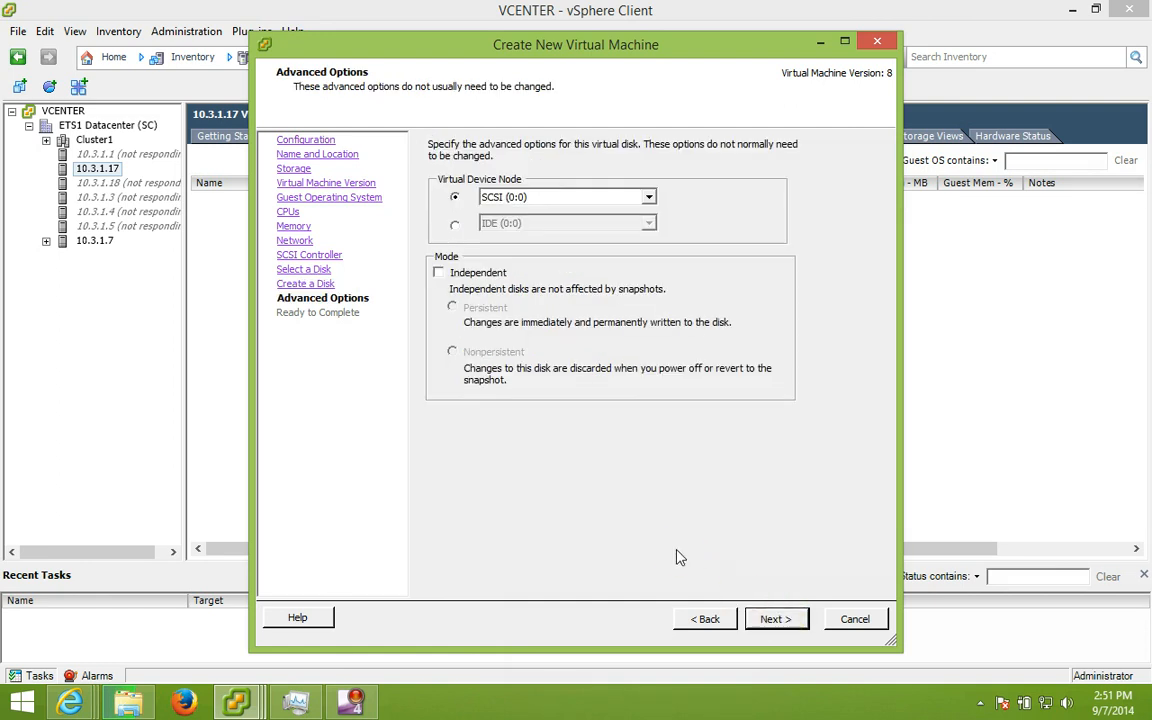
click(763, 619)
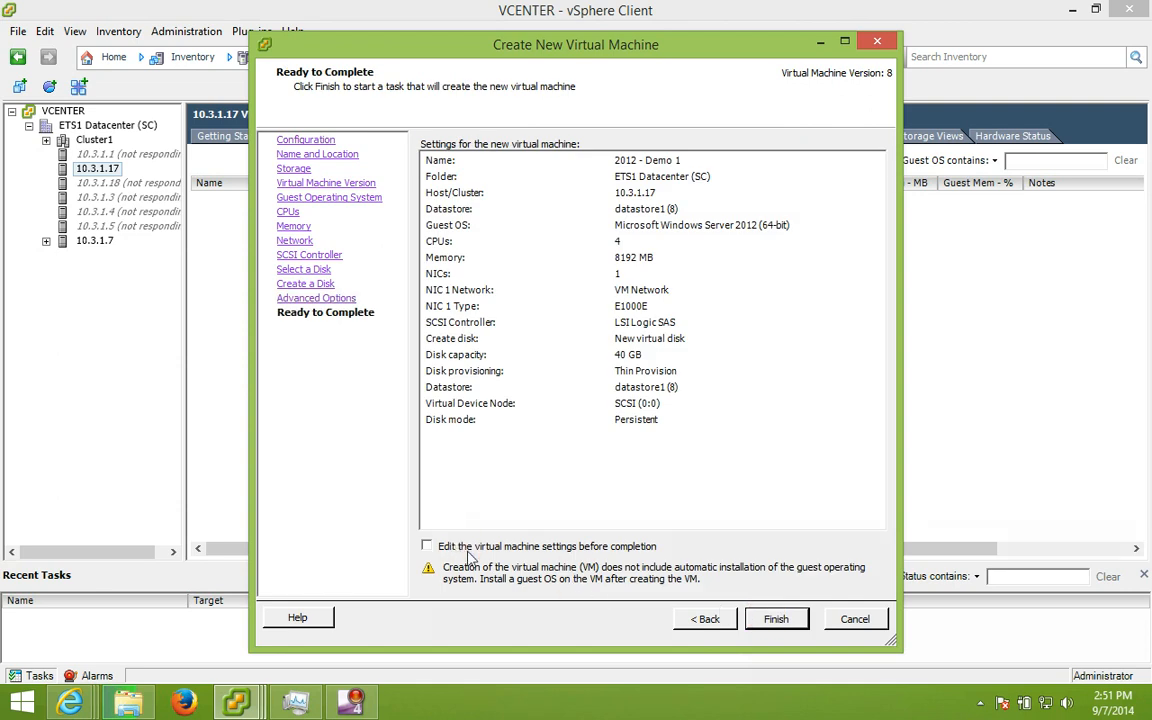
Step: Choose to edit the virtual machine settings before completion and continue
click(469, 556)
click(776, 620)
click(776, 621)
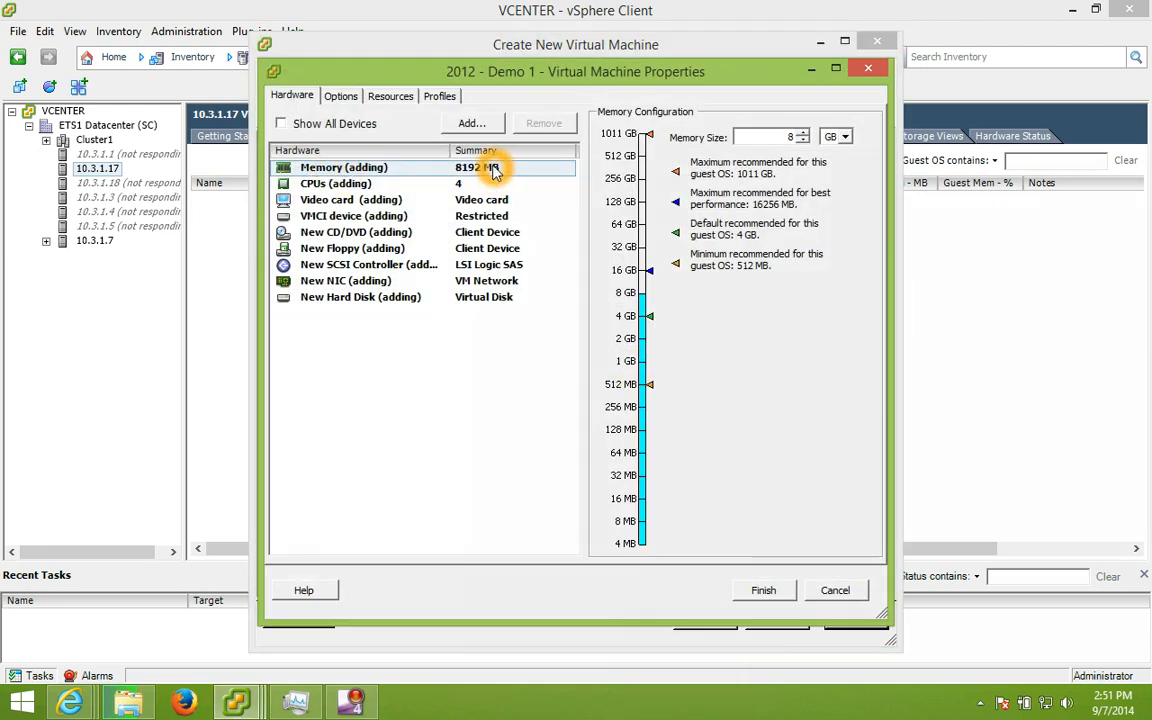
Step: Review the CPU, video card, hard disk, network adapter, SCSI, floppy and CD/DVD settings
click(345, 183)
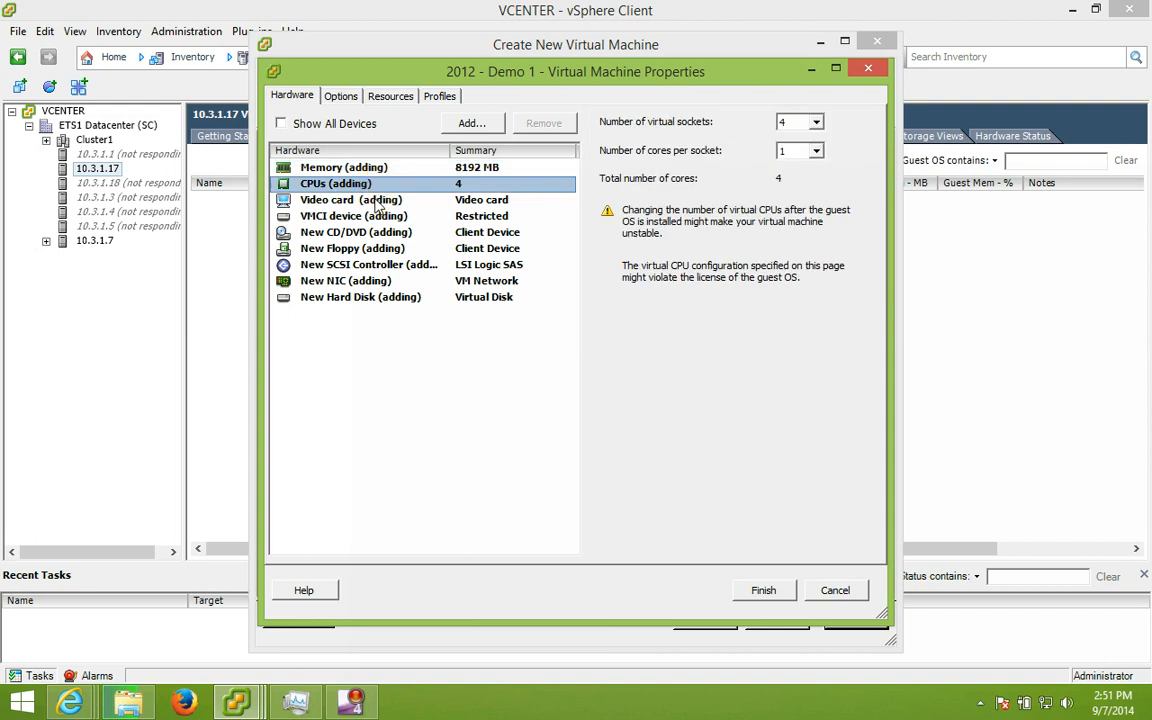
click(378, 202)
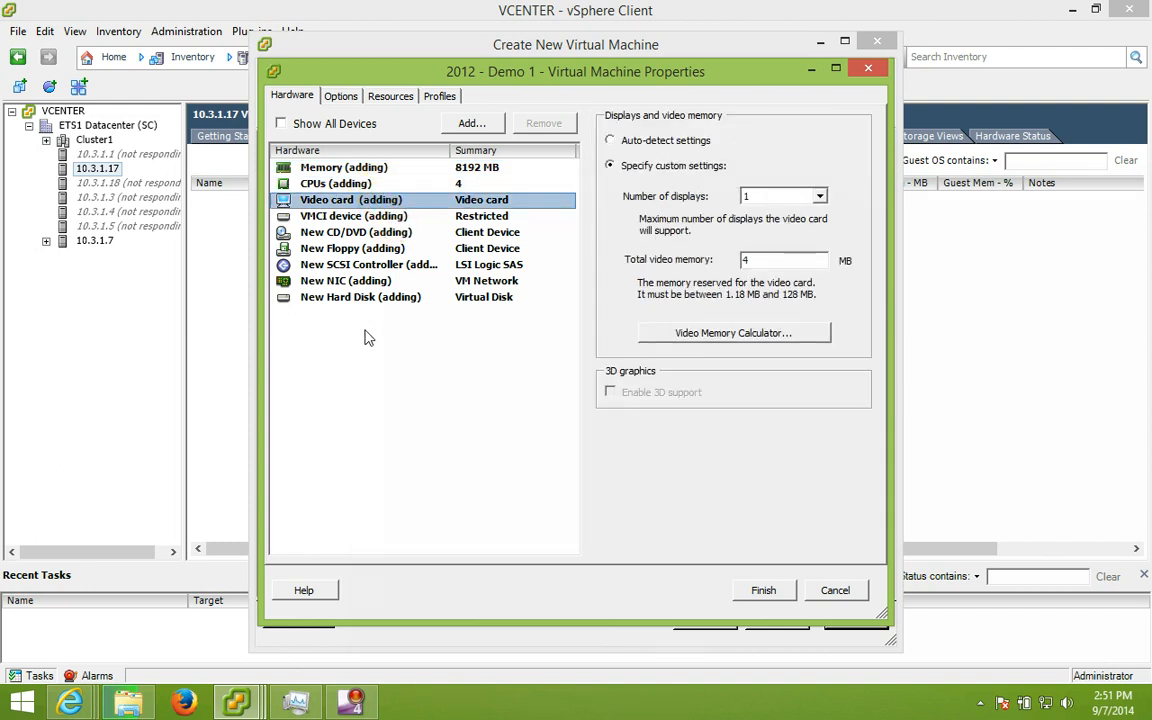
click(362, 298)
click(780, 197)
click(814, 189)
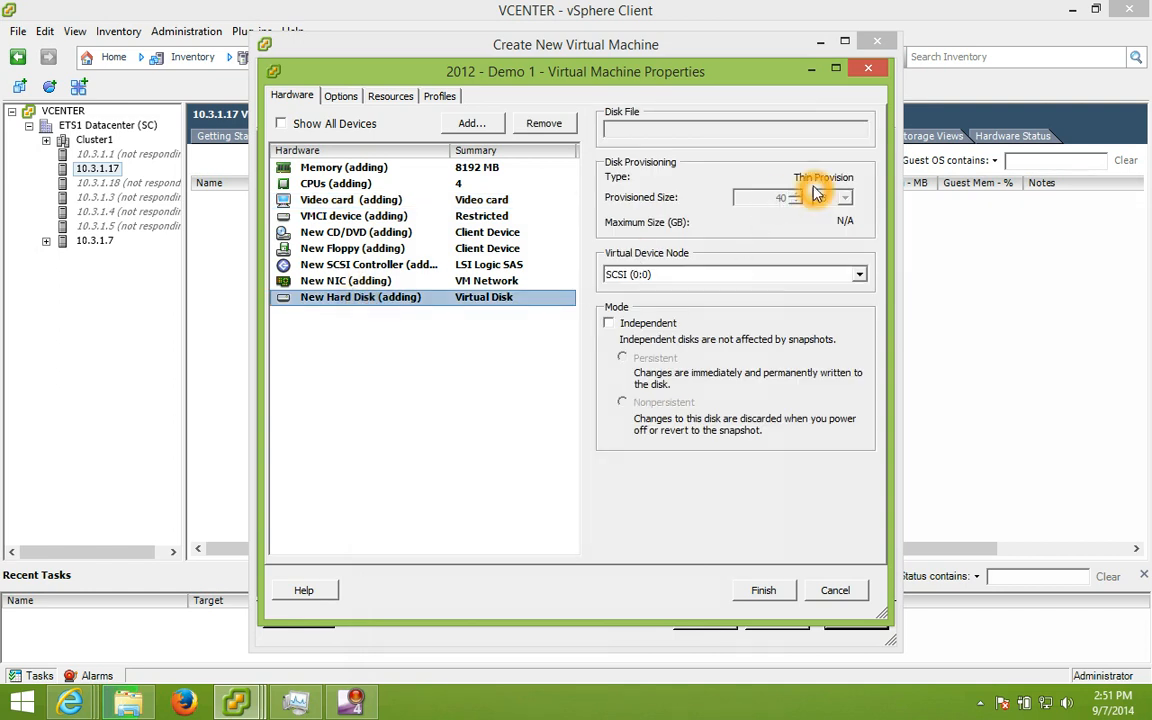
click(330, 280)
click(636, 377)
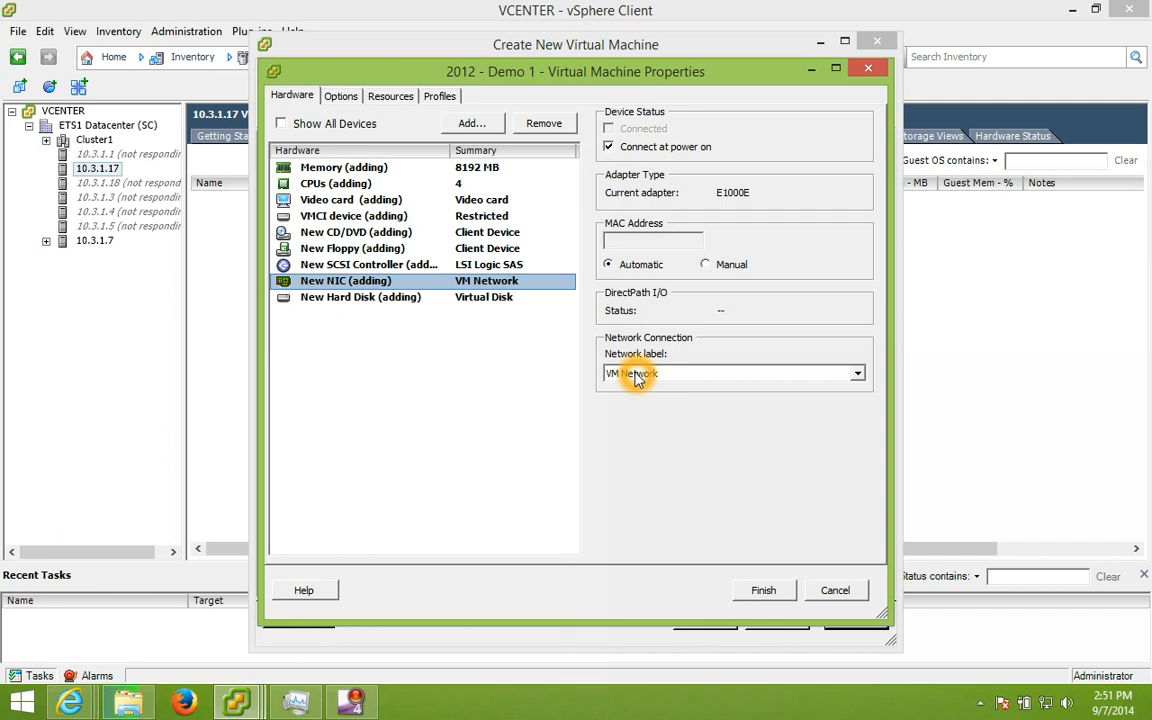
click(632, 240)
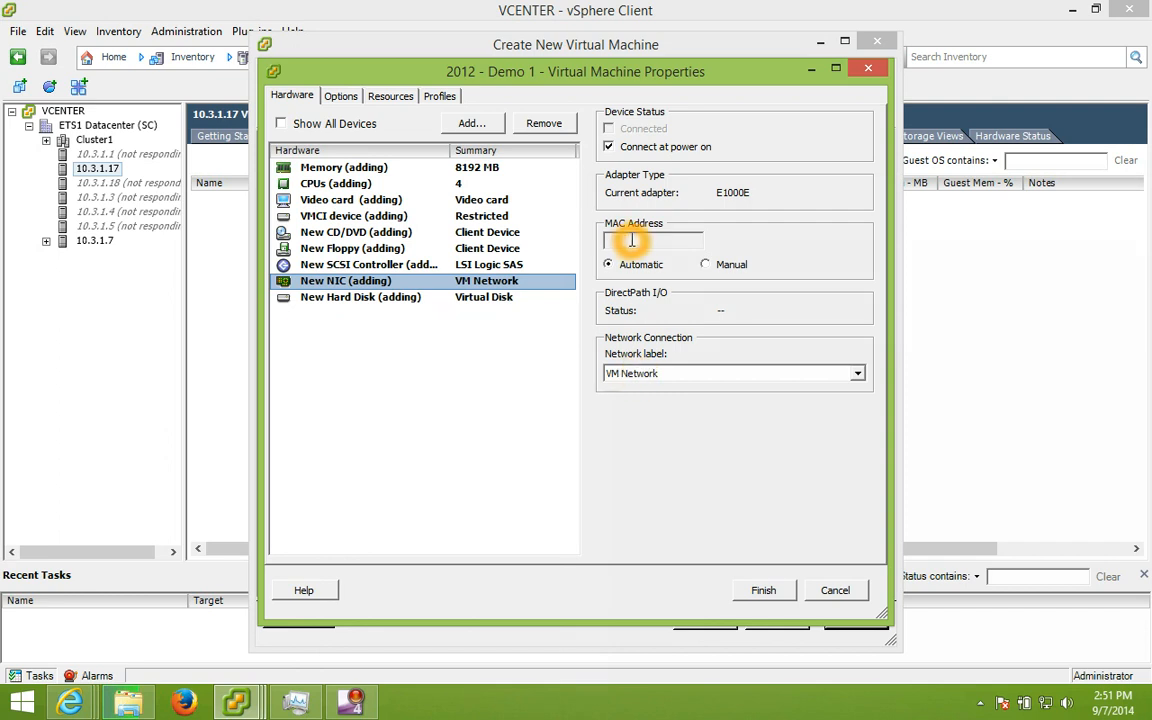
click(386, 264)
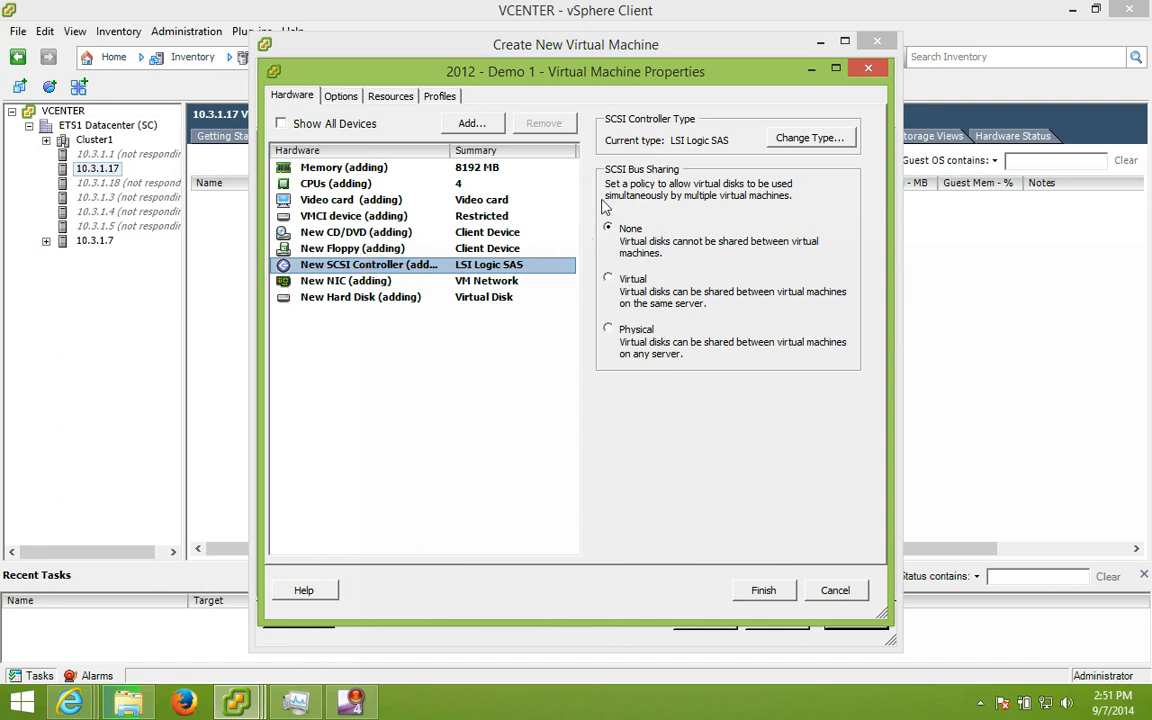
click(435, 258)
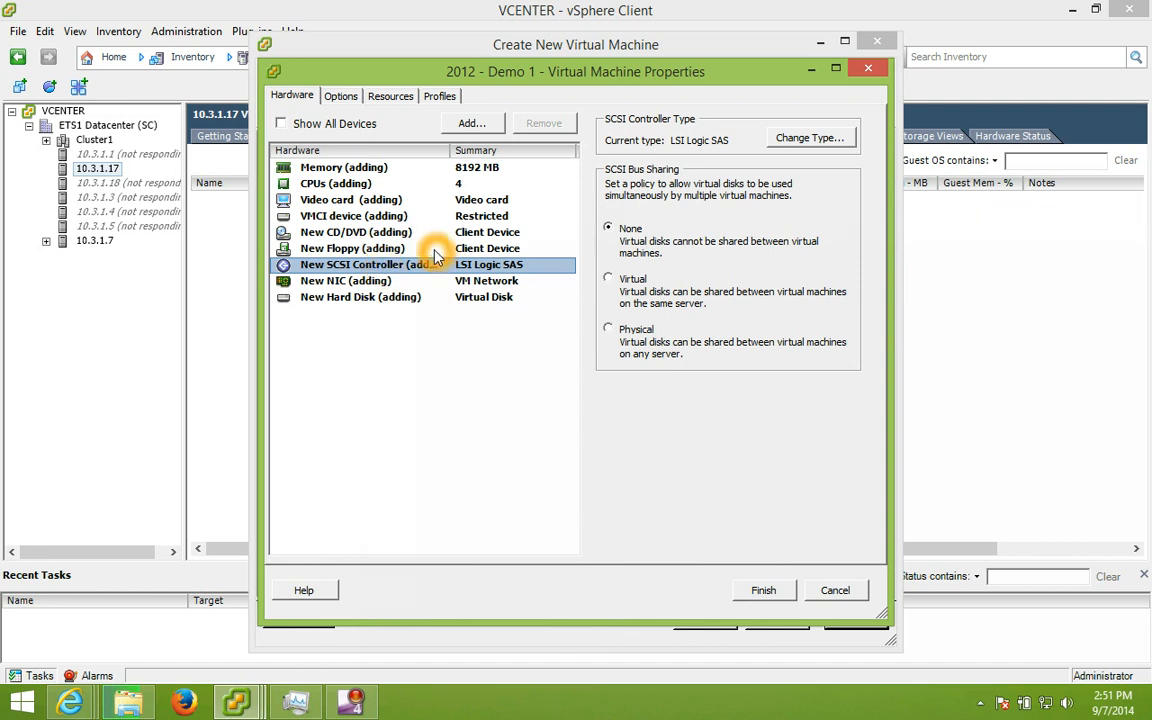
click(430, 249)
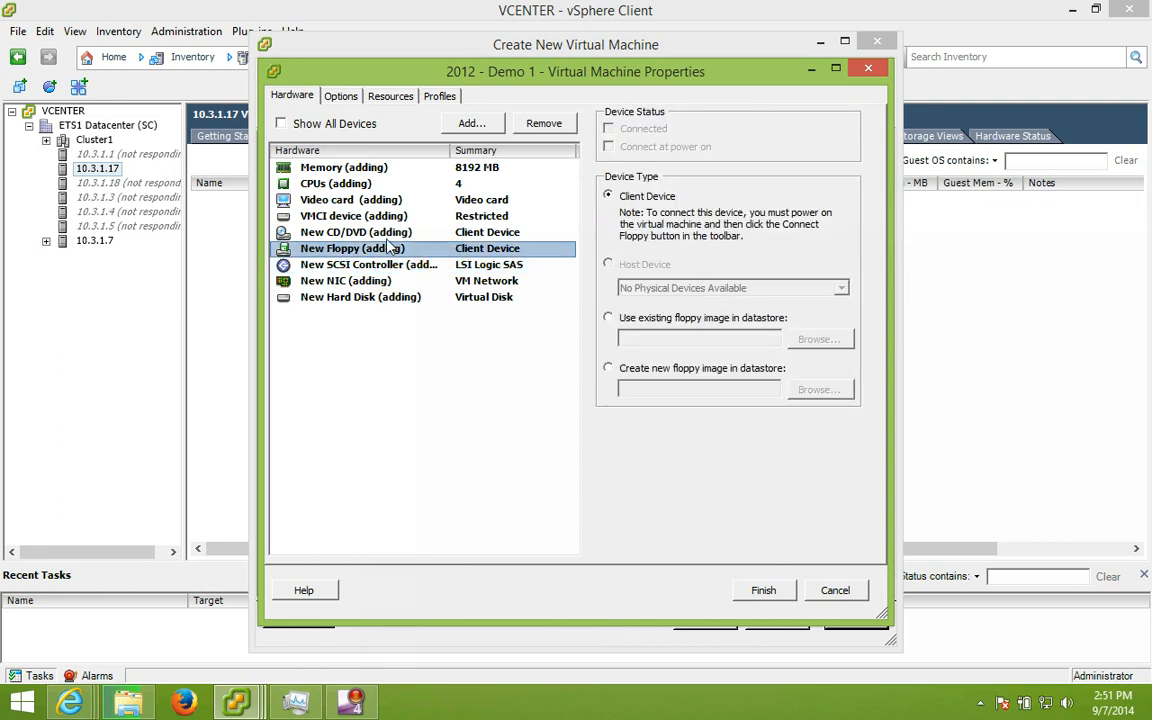
click(386, 233)
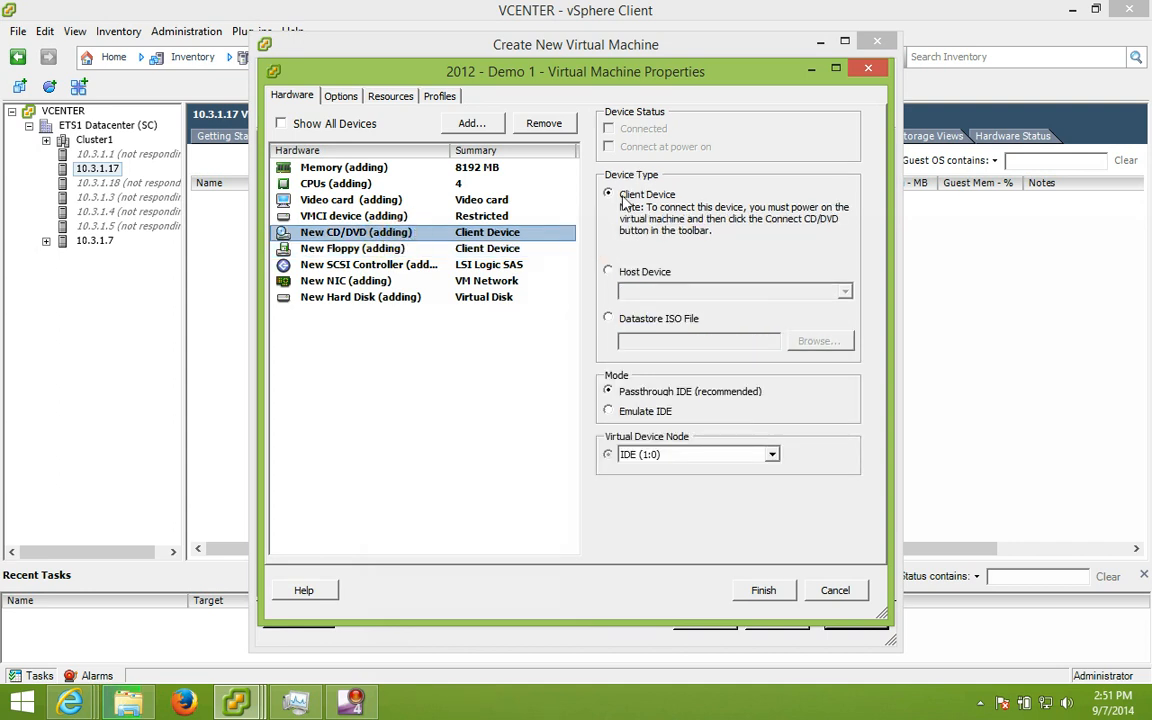
Step: Create the VM, check the task details, and select 2012 - Demo 1 in the tree
click(765, 591)
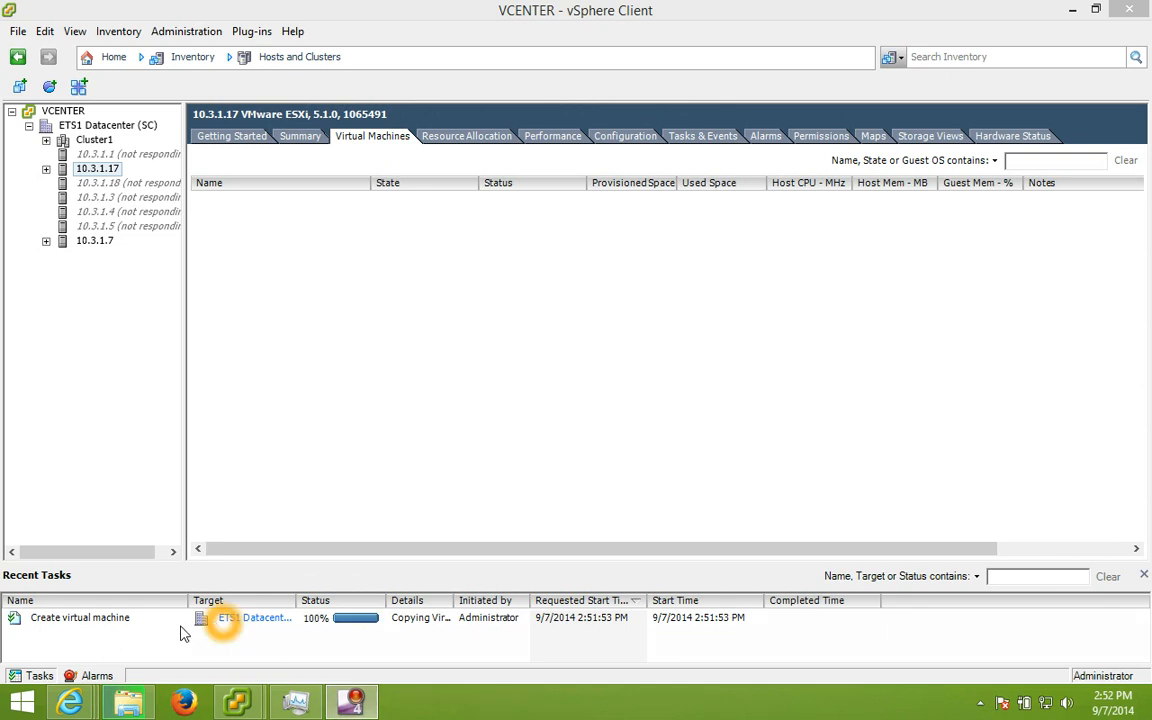
double_click(454, 600)
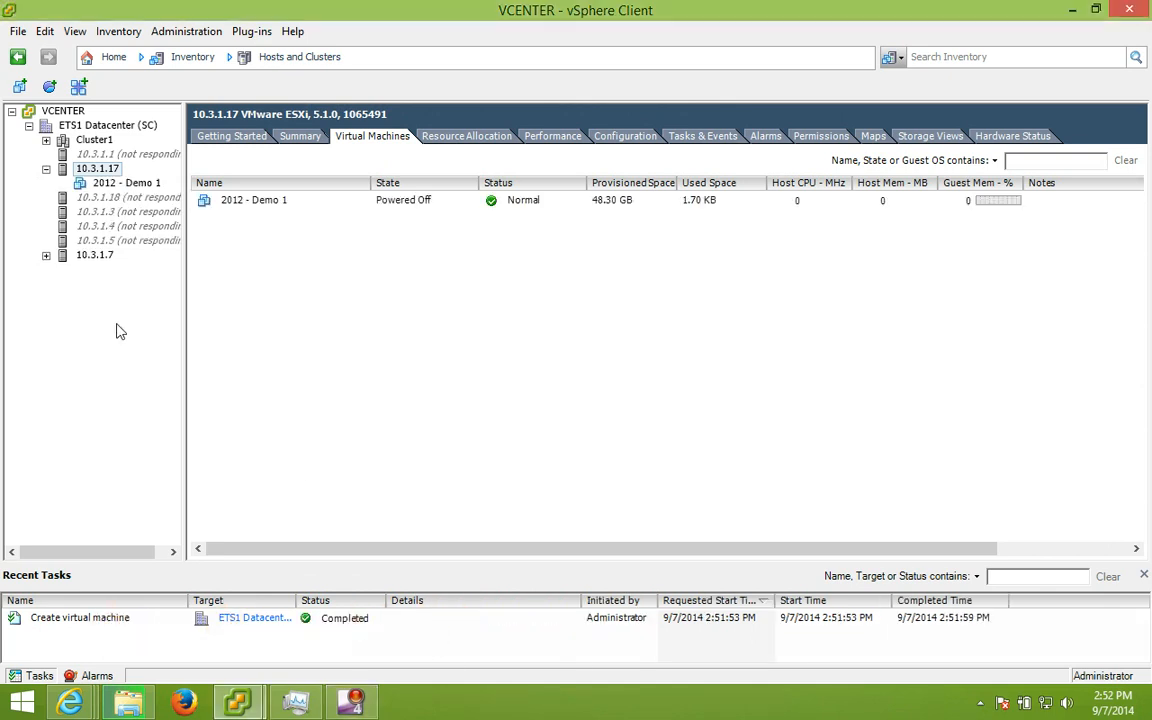
click(114, 184)
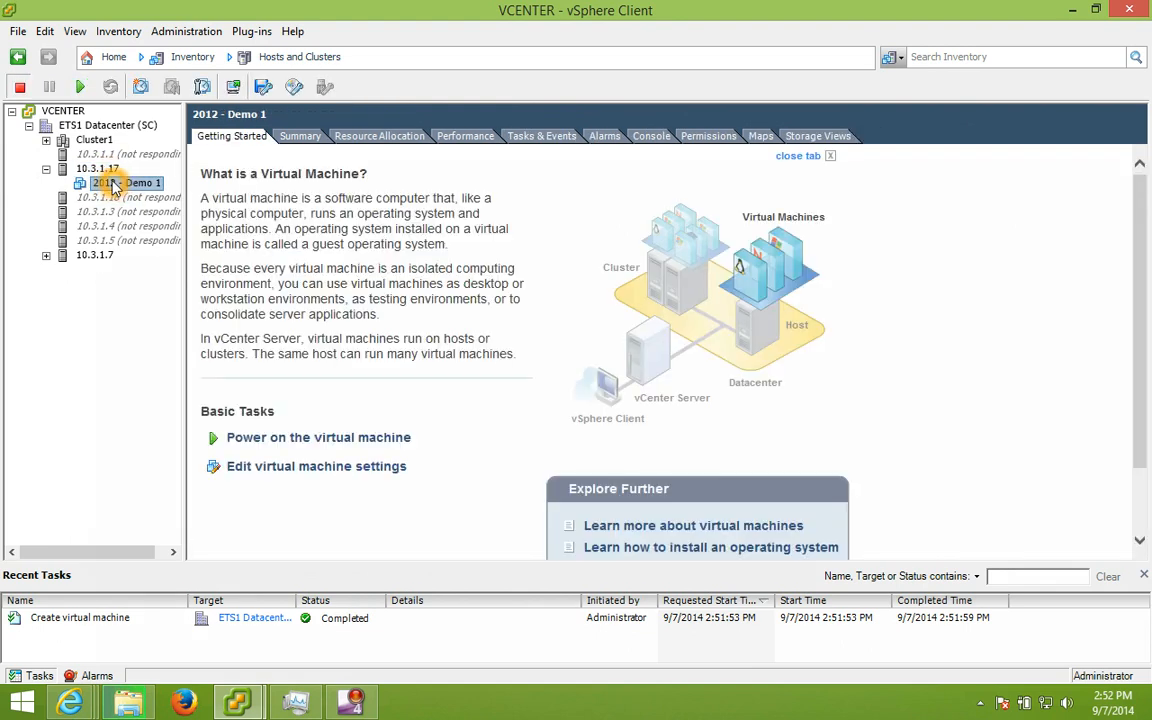
Step: Power on 2012 - Demo 1 from its Power menu
right_click(113, 183)
mouse_move(140, 193)
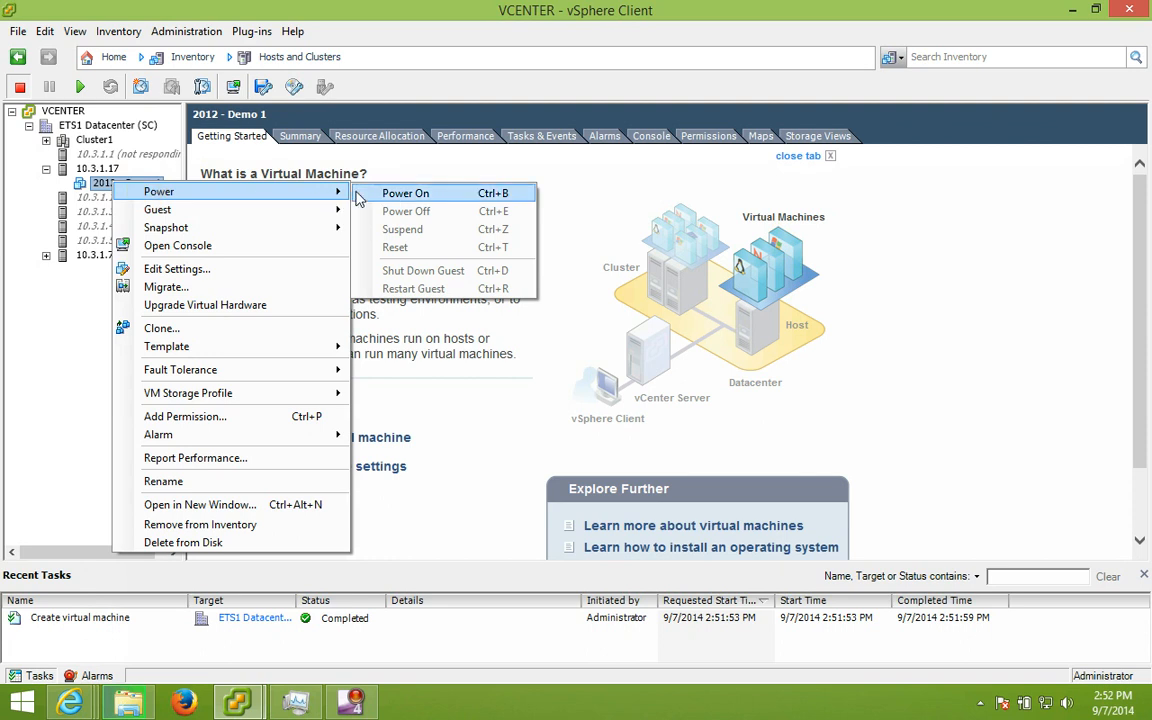
click(380, 193)
click(379, 194)
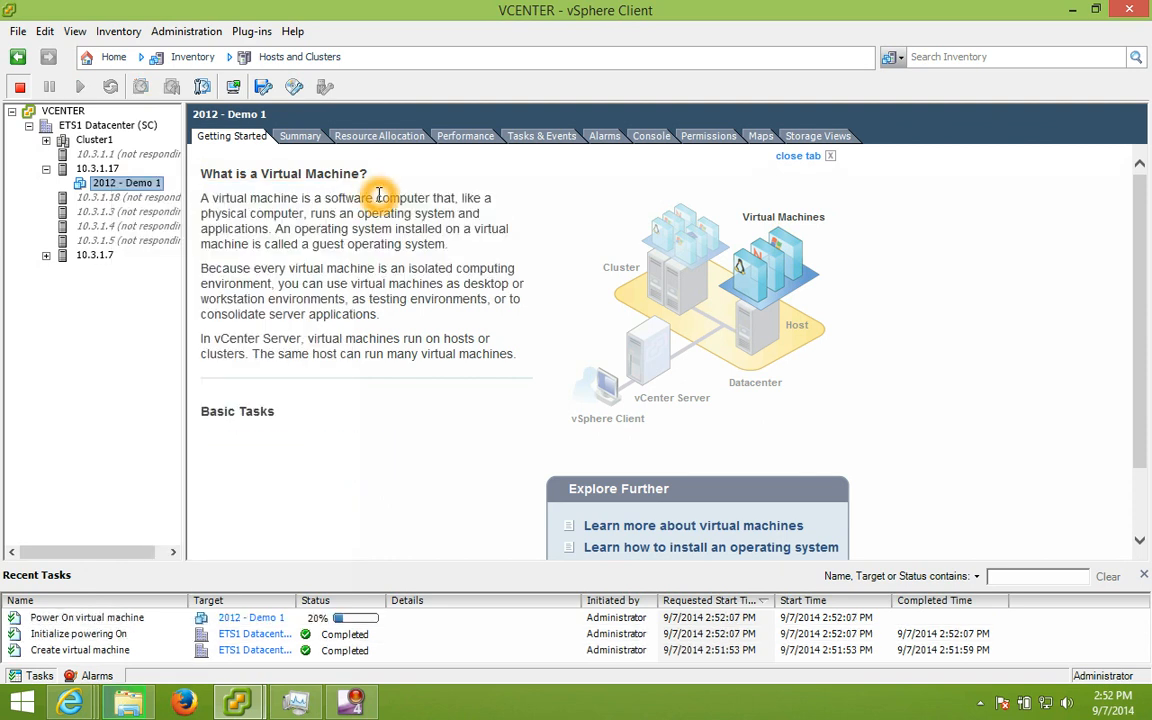
click(160, 186)
click(151, 184)
right_click(150, 185)
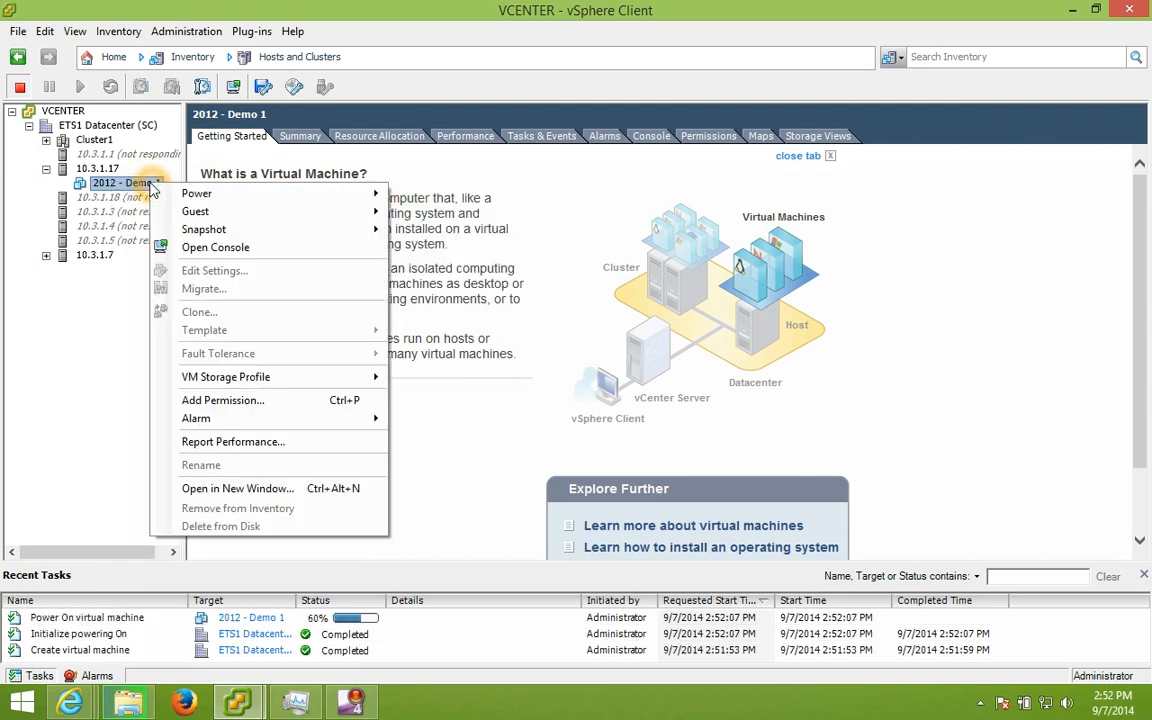
Step: Open the 2012 - Demo 1 console and watch it boot to 'Operating System not found'
click(220, 249)
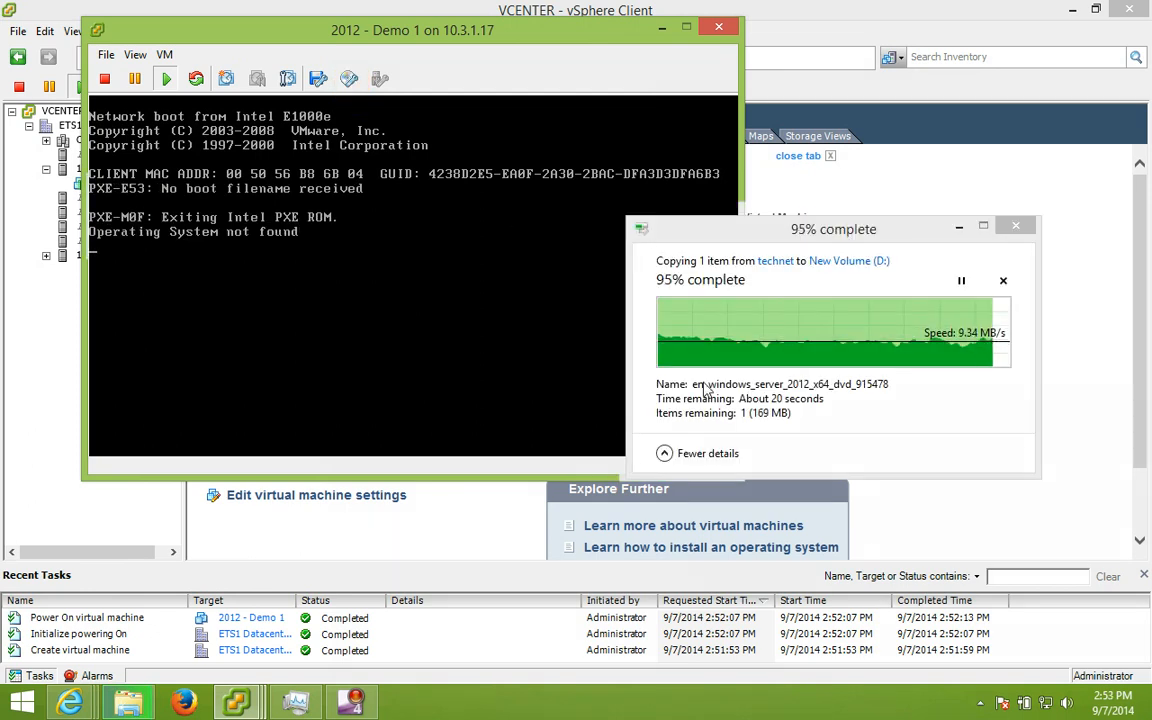
click(860, 397)
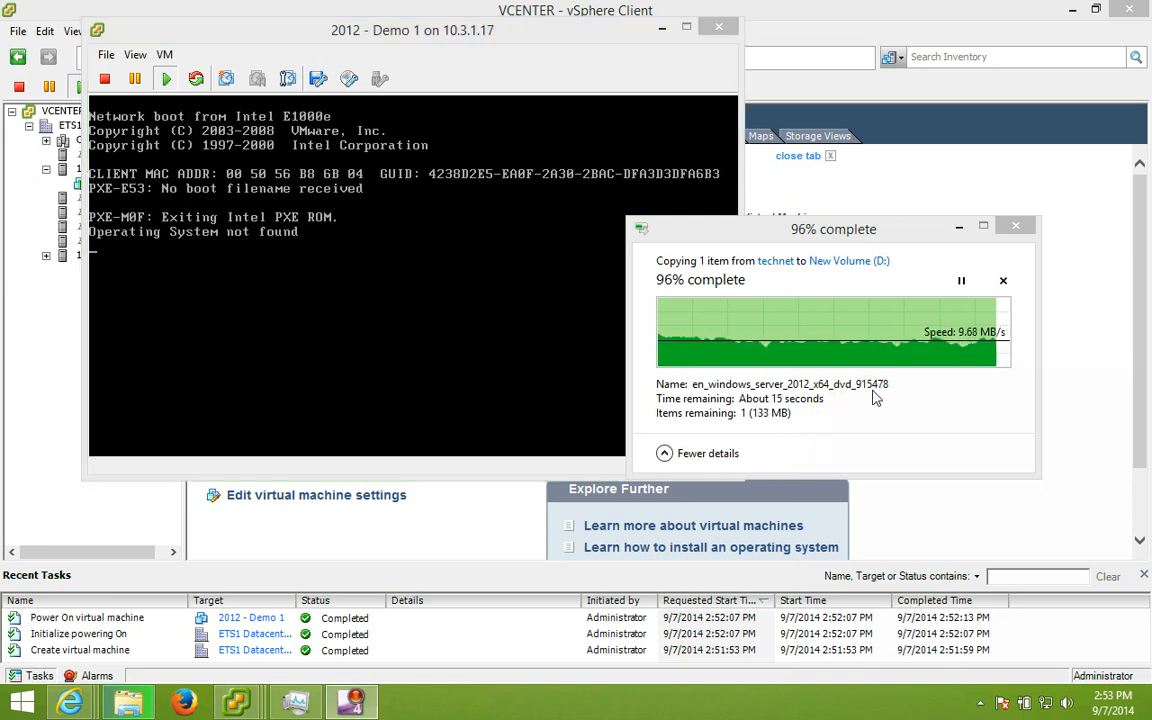
click(690, 387)
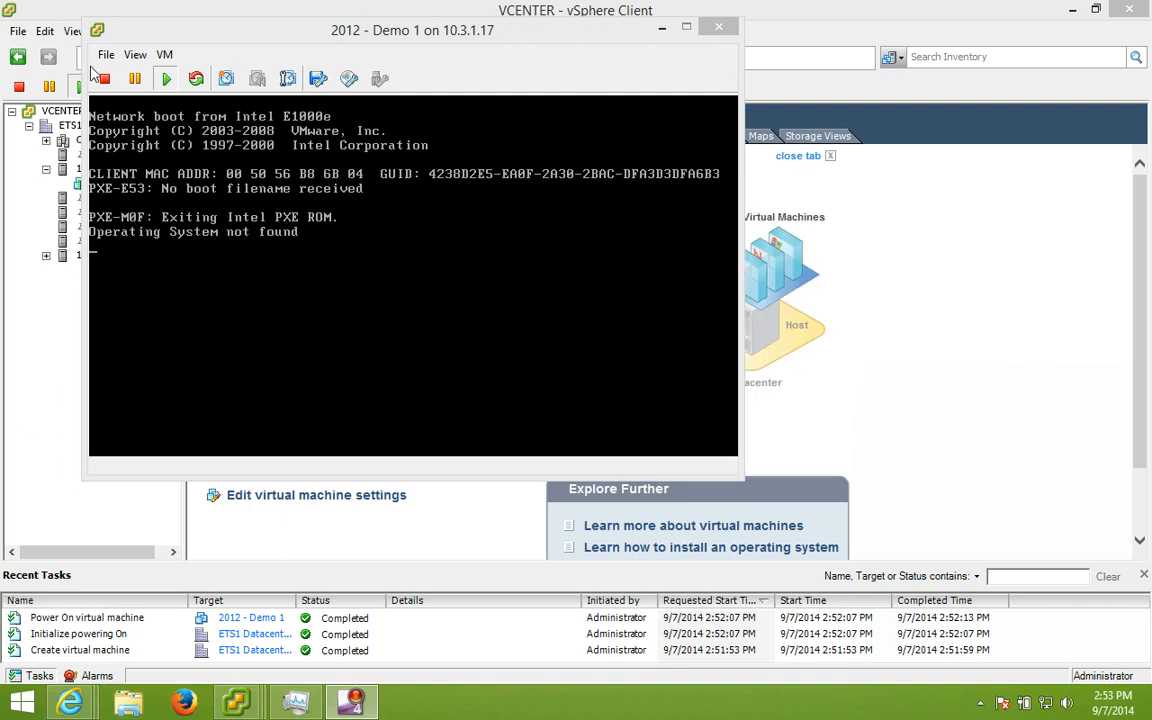
click(350, 81)
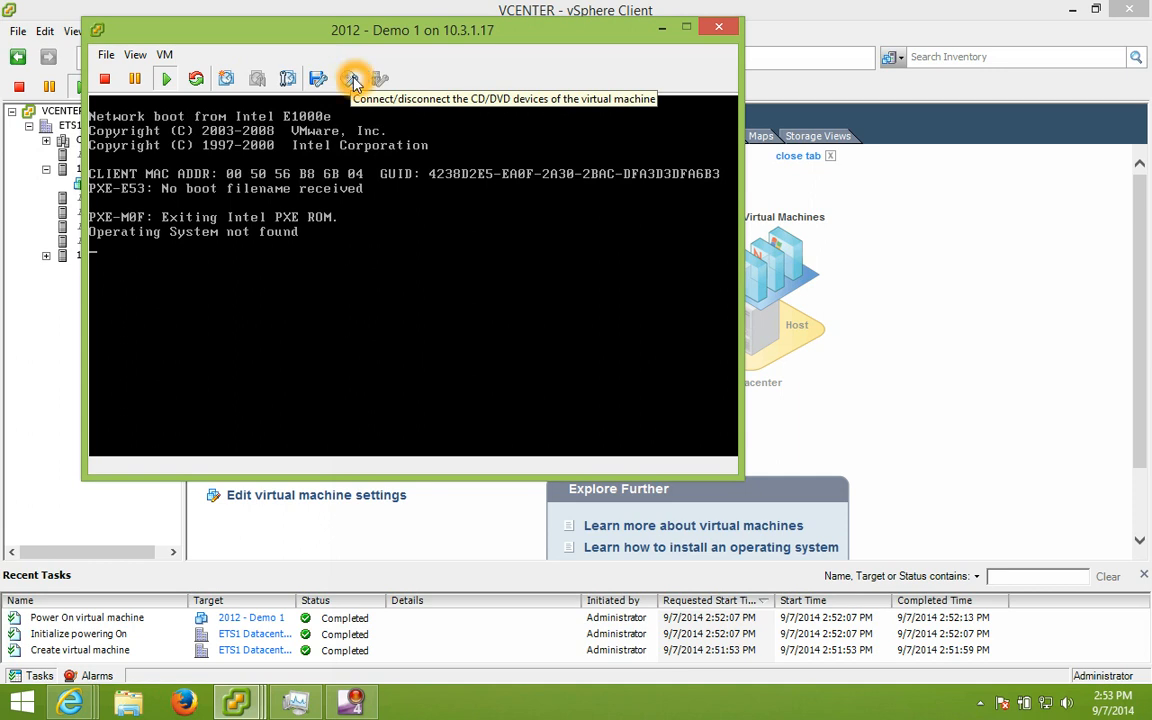
Step: Connect CD/DVD drive 1 to en_windows_server_2012_x64_dvd_915478.iso on New Volume (D:)
click(354, 82)
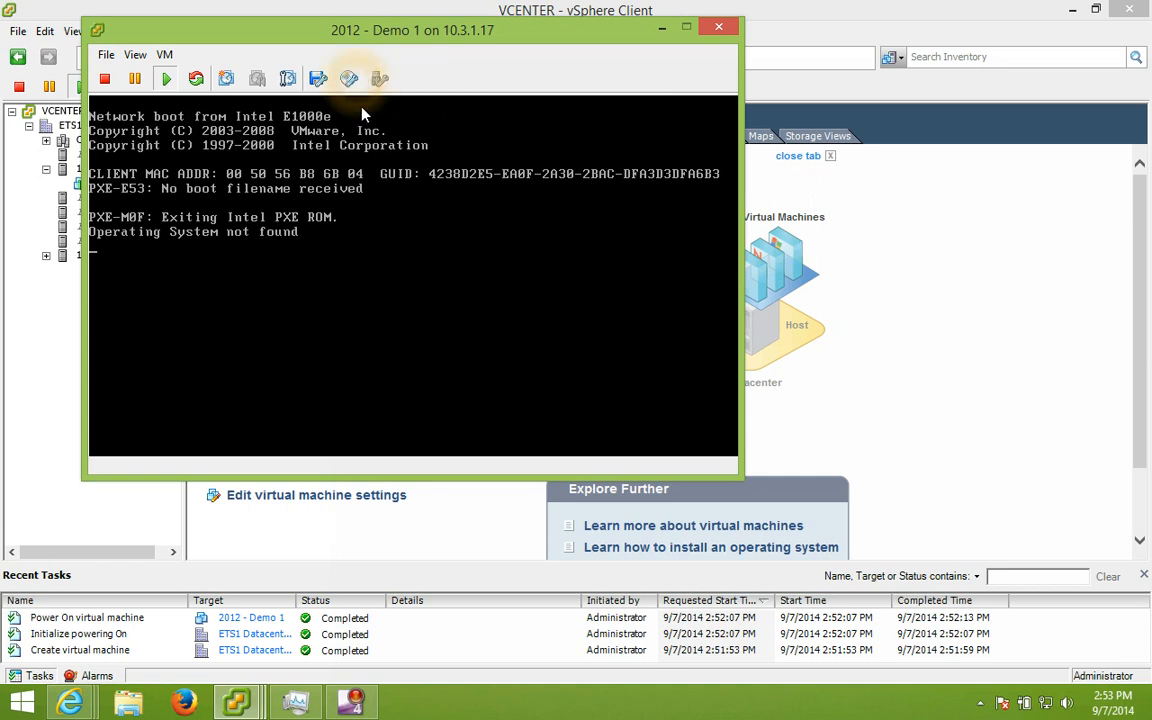
click(352, 80)
mouse_move(405, 102)
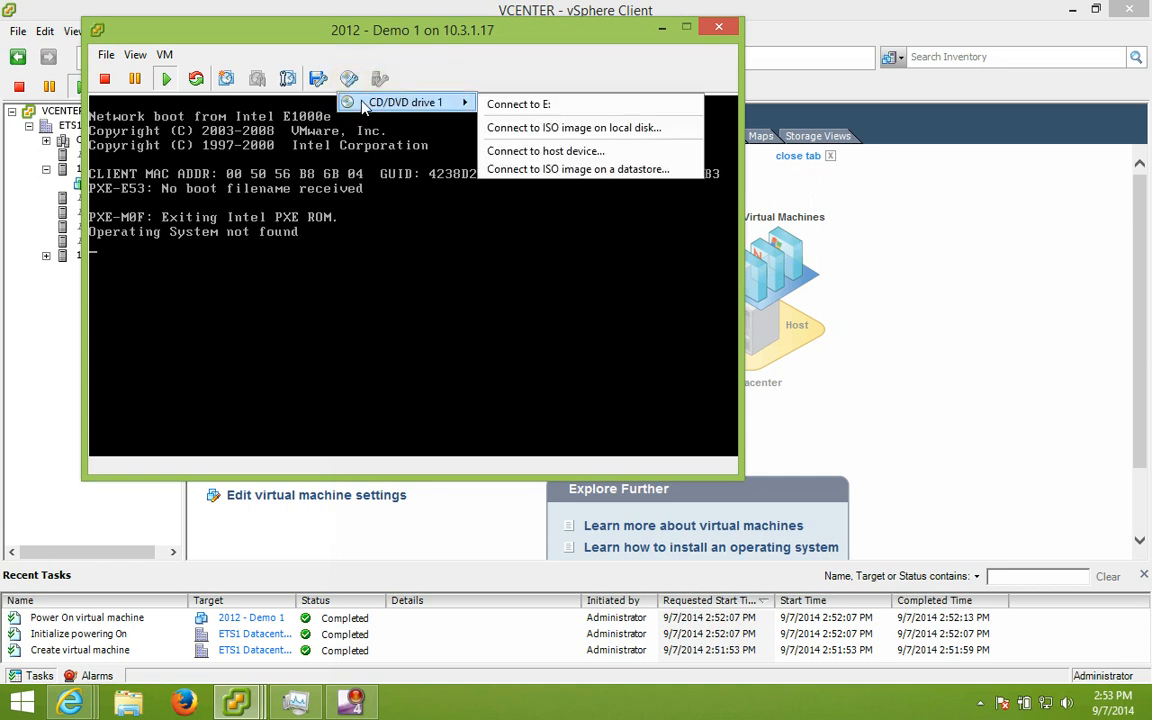
click(527, 127)
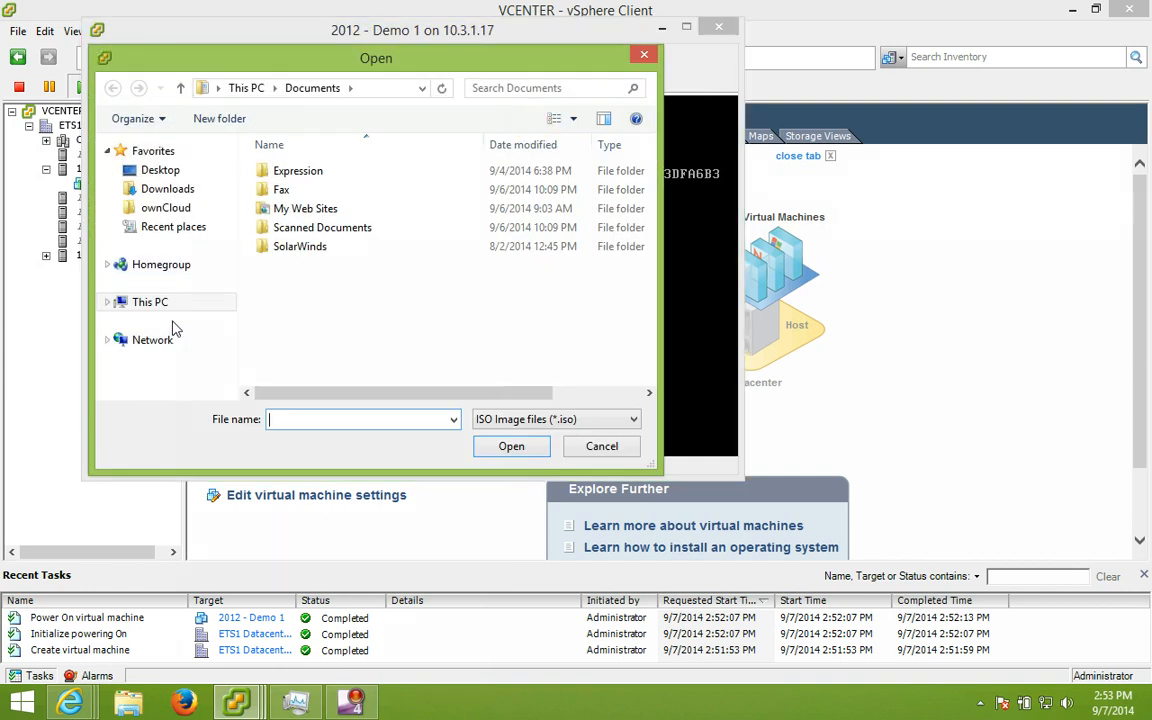
click(150, 302)
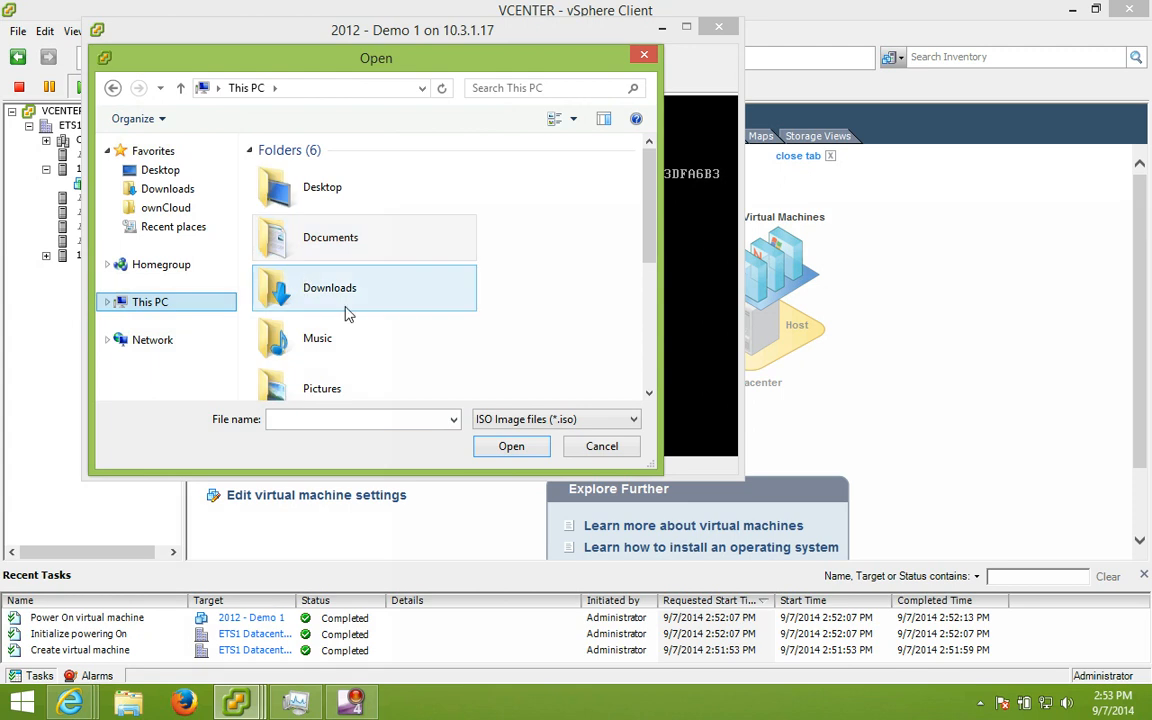
scroll(512, 320, down, 3)
click(390, 332)
double_click(390, 332)
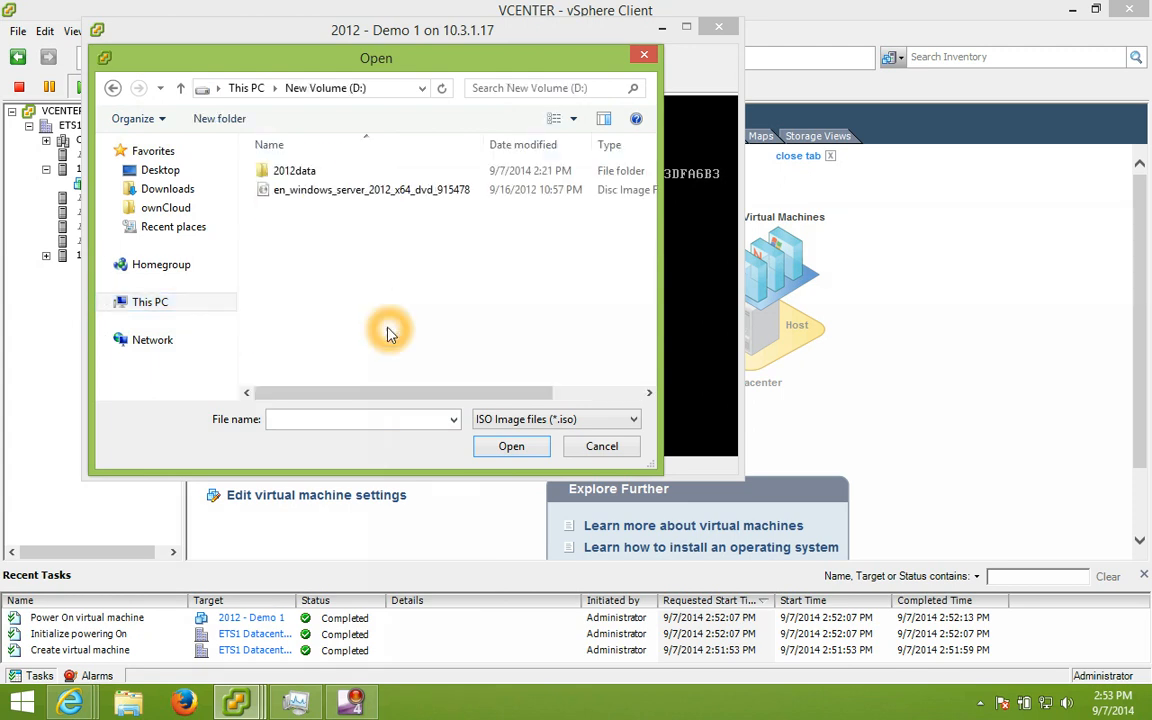
click(292, 189)
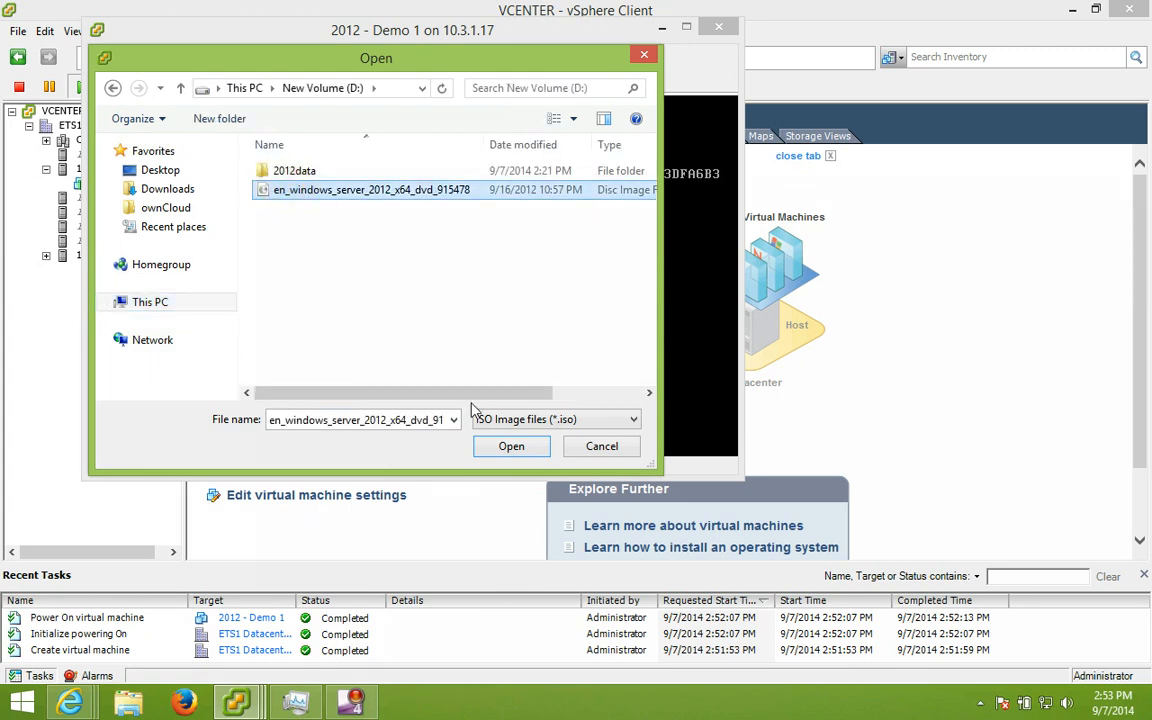
click(510, 447)
Step: Check the CD/DVD drive connection status in the console toolbar
click(499, 383)
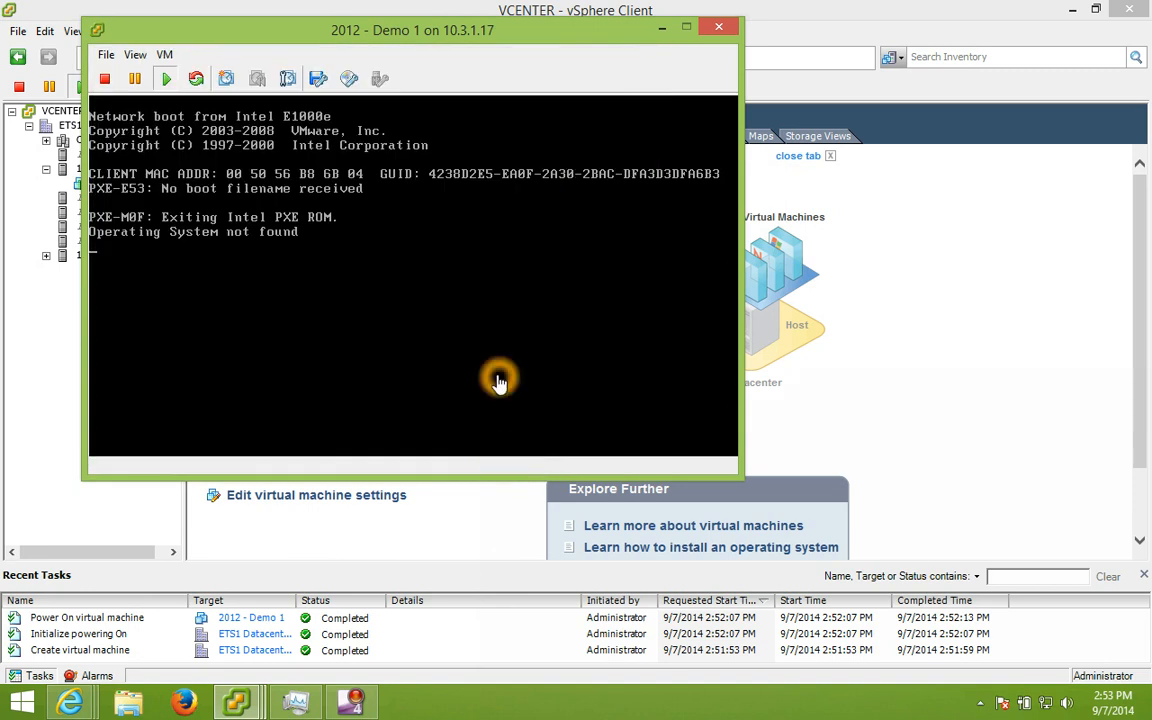
click(349, 81)
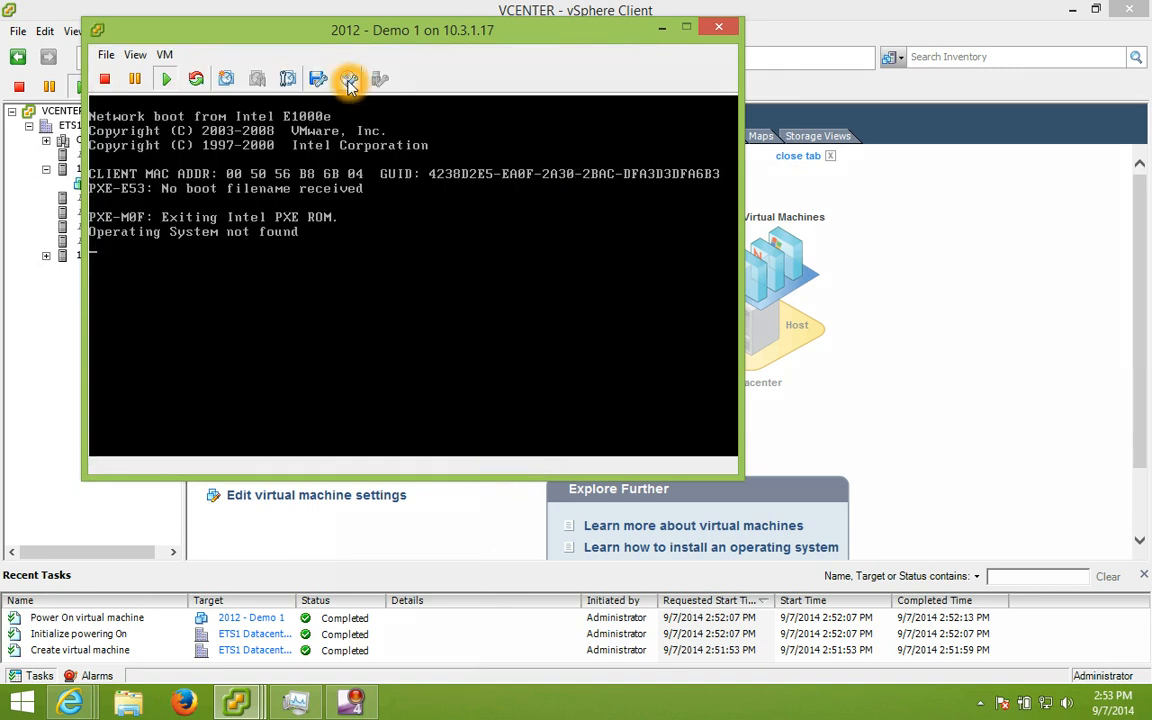
mouse_move(350, 104)
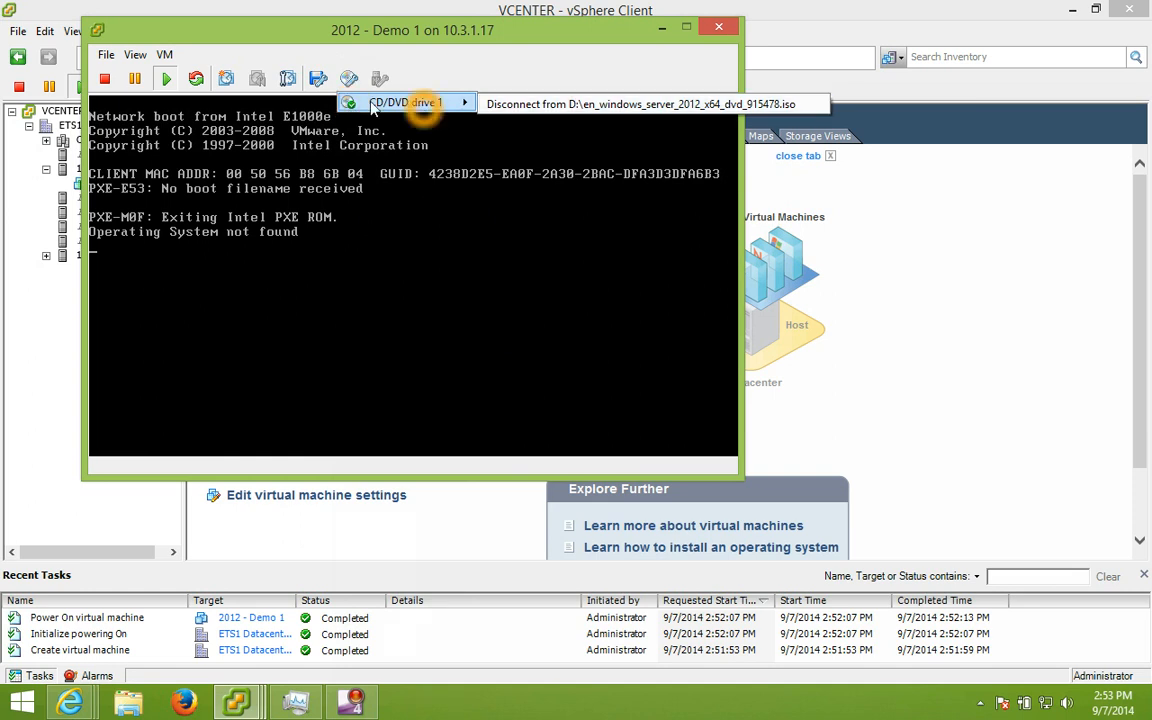
click(164, 54)
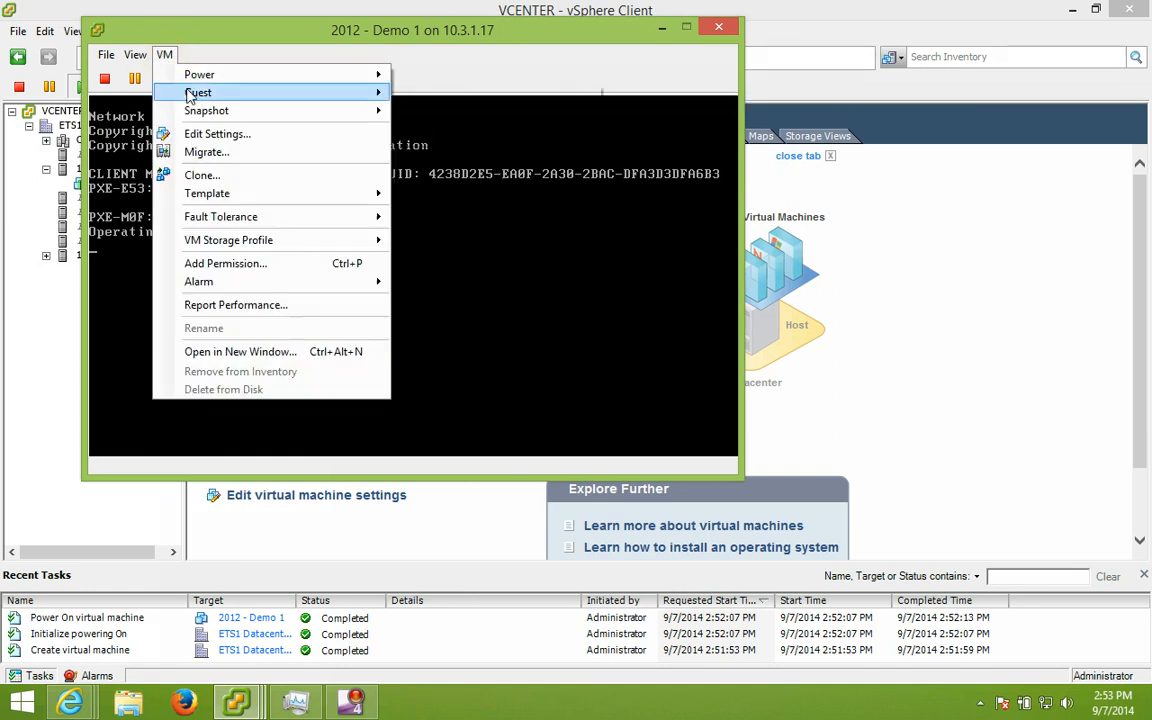
Step: Send Ctrl+Alt+Del to restart 2012 - Demo 1 so it boots from the ISO
mouse_move(190, 92)
click(427, 113)
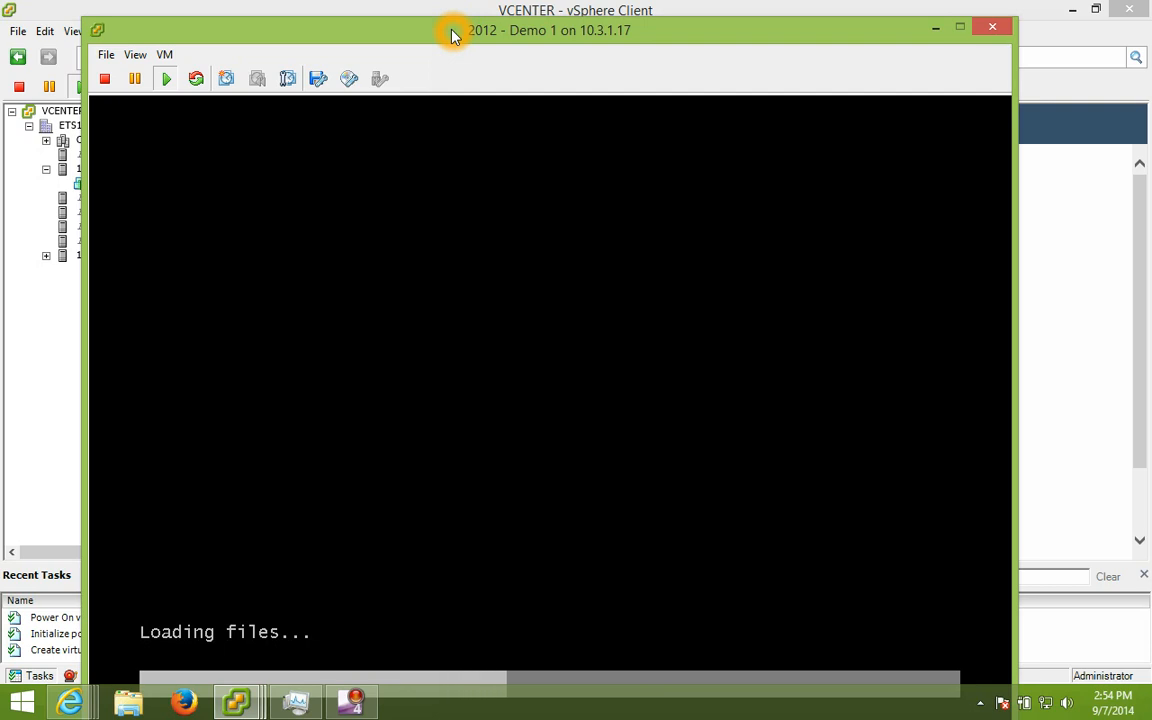
click(296, 638)
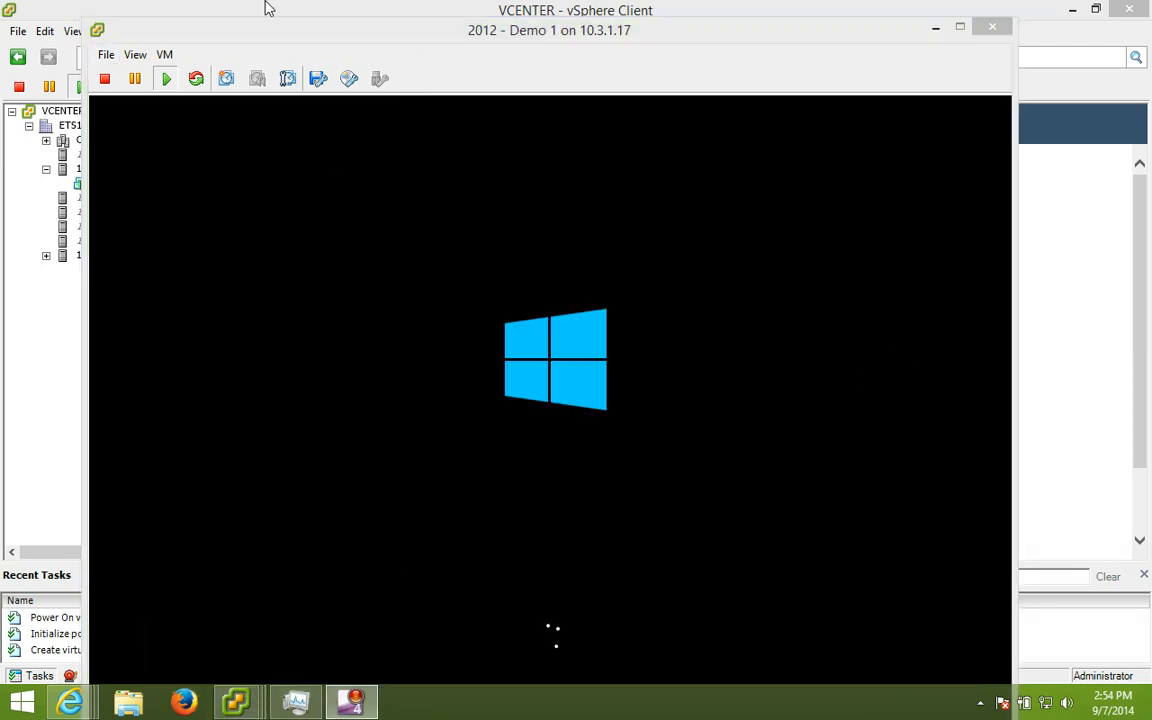
click(335, 48)
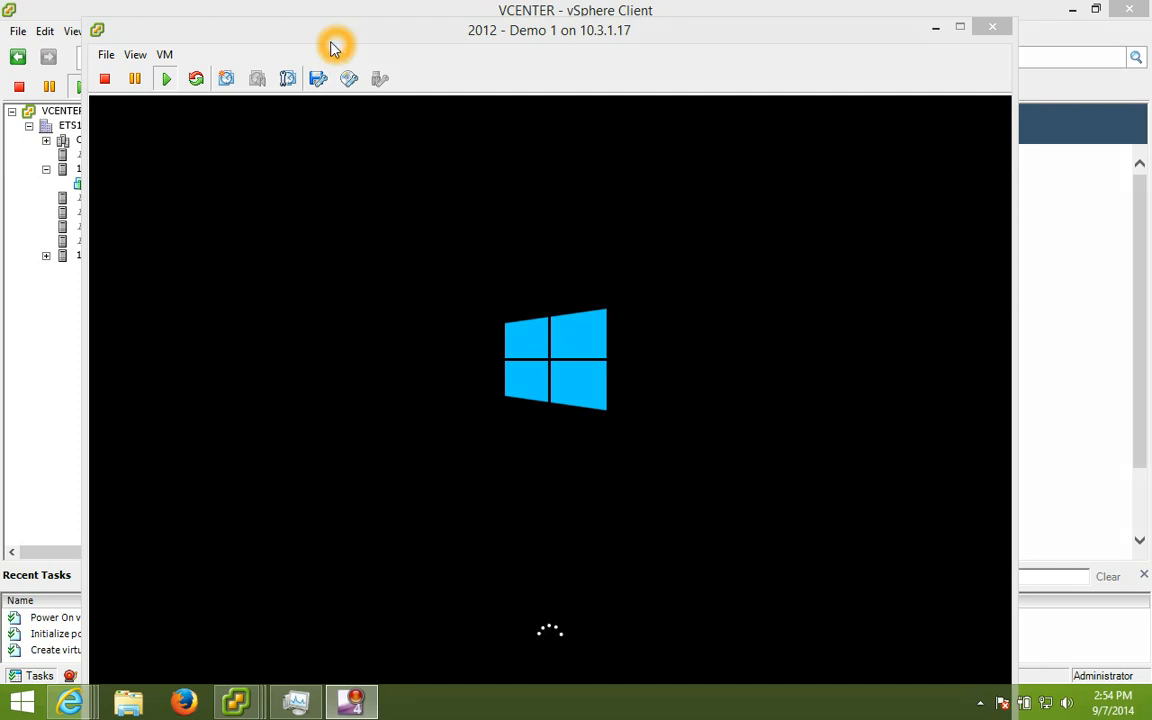
Step: Shrink the console window and move it to the top of the screen
drag(312, 39, 293, 26)
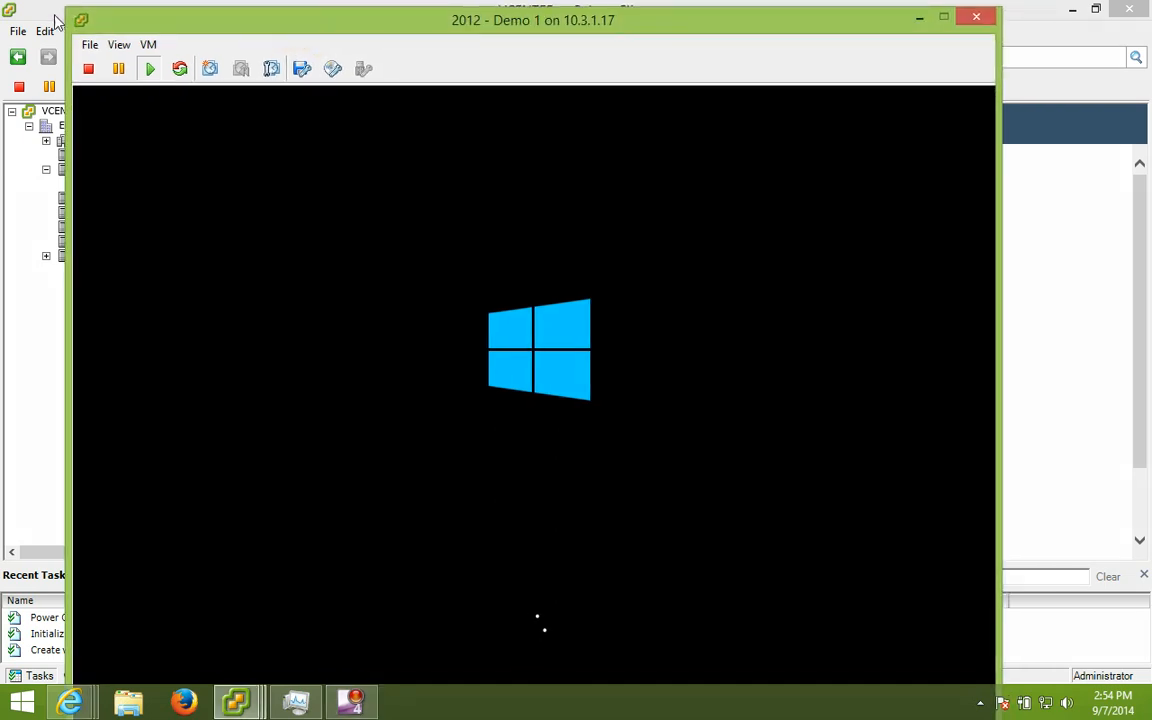
drag(62, 8, 96, 61)
click(272, 63)
drag(271, 64, 265, 6)
click(596, 476)
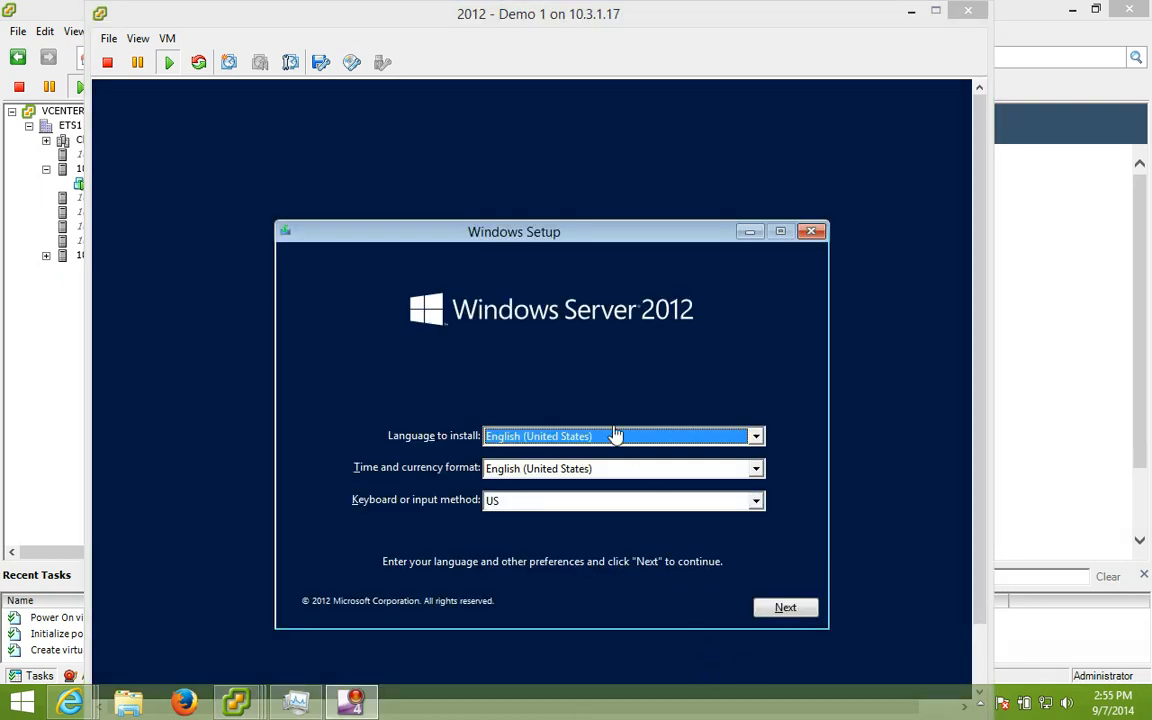
Step: Accept the default language settings, choose Install now, and focus the product key box
click(596, 393)
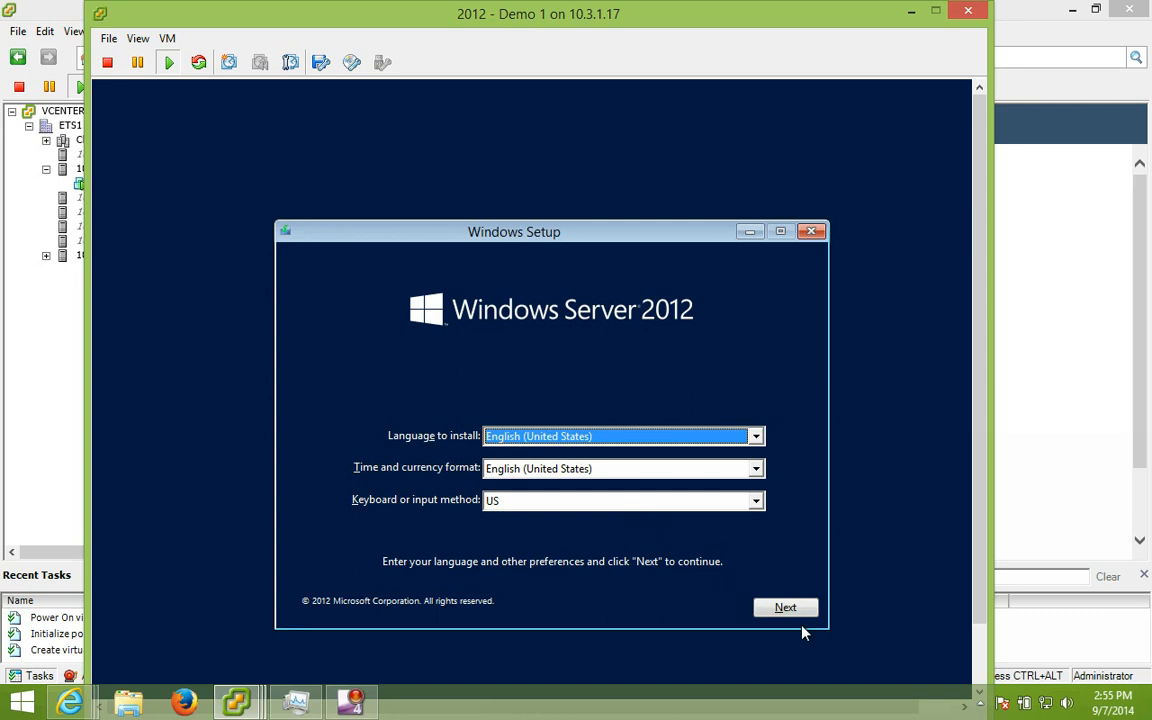
click(786, 610)
click(540, 428)
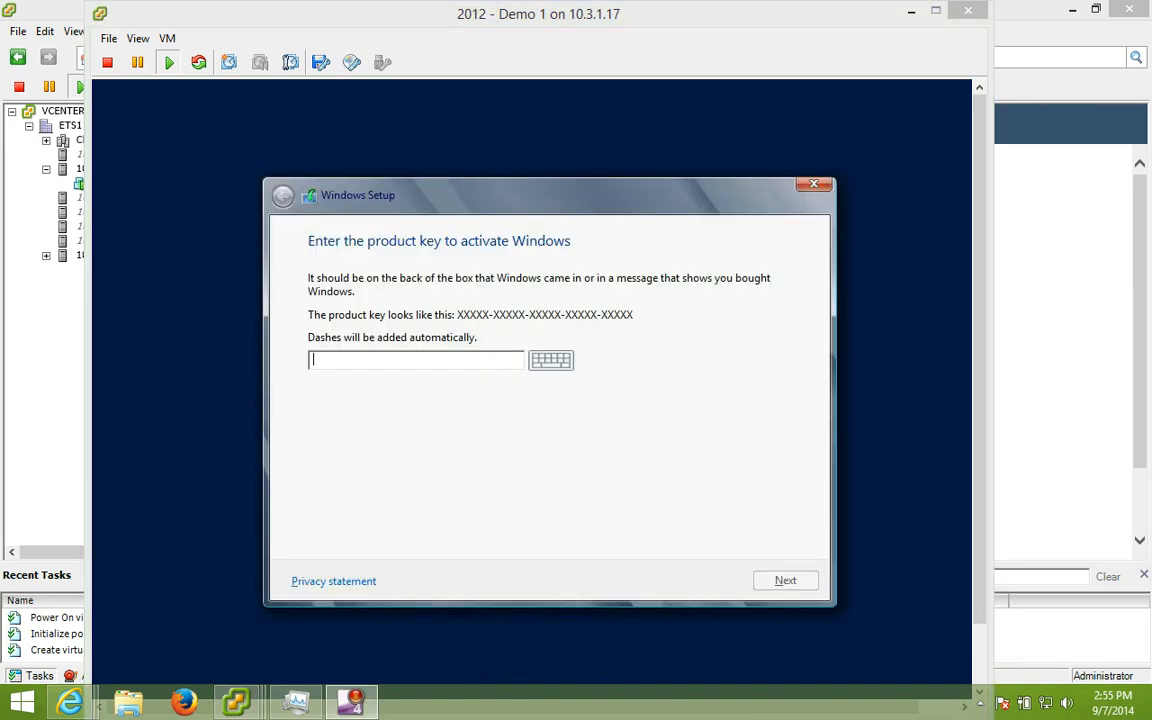
click(450, 358)
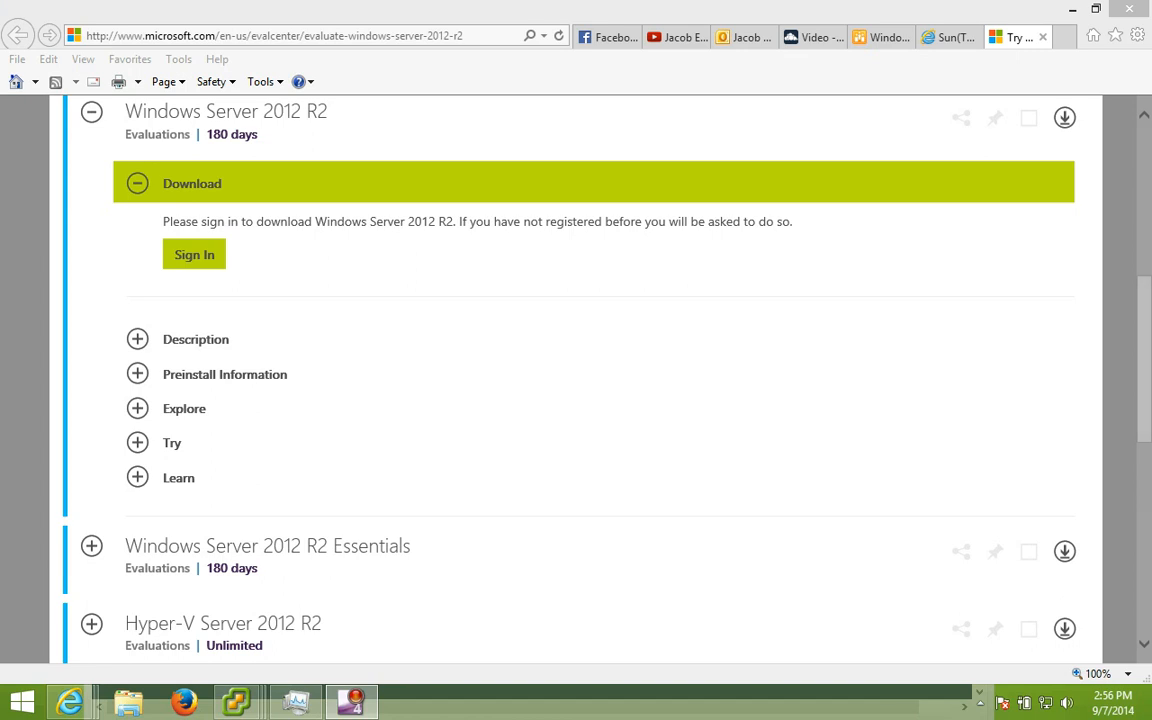
Step: Remove '-r2' from the evaluation page URL and sign in to download Windows Server 2012
click(202, 327)
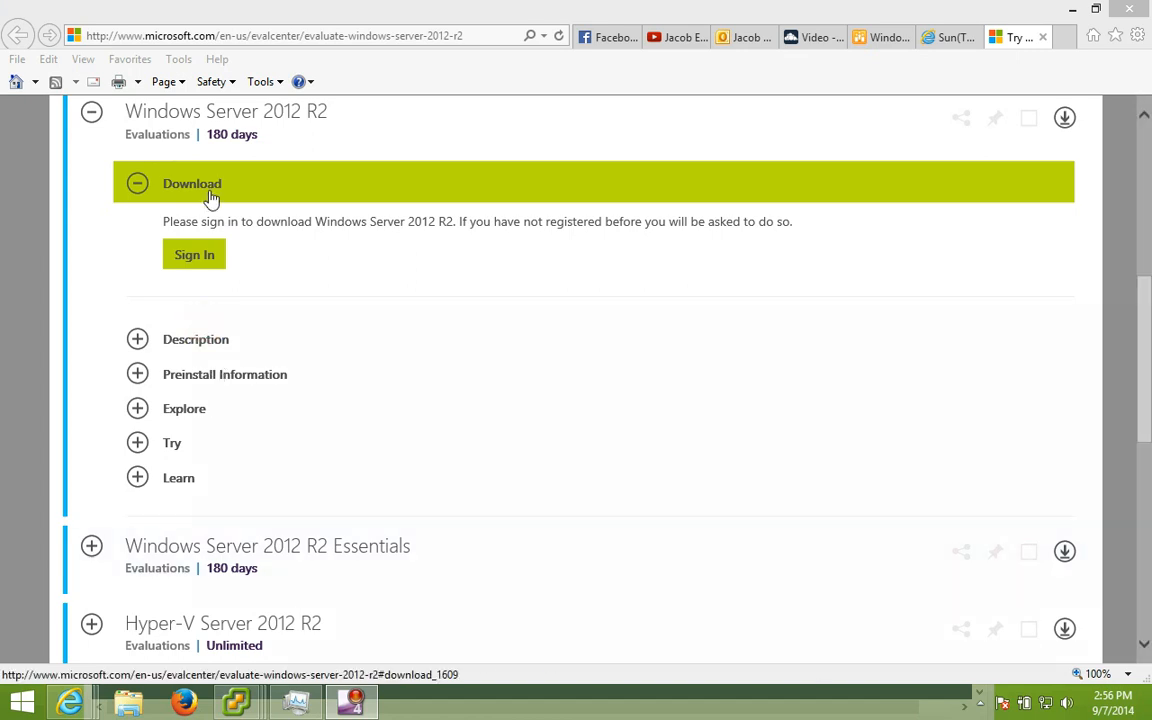
click(149, 37)
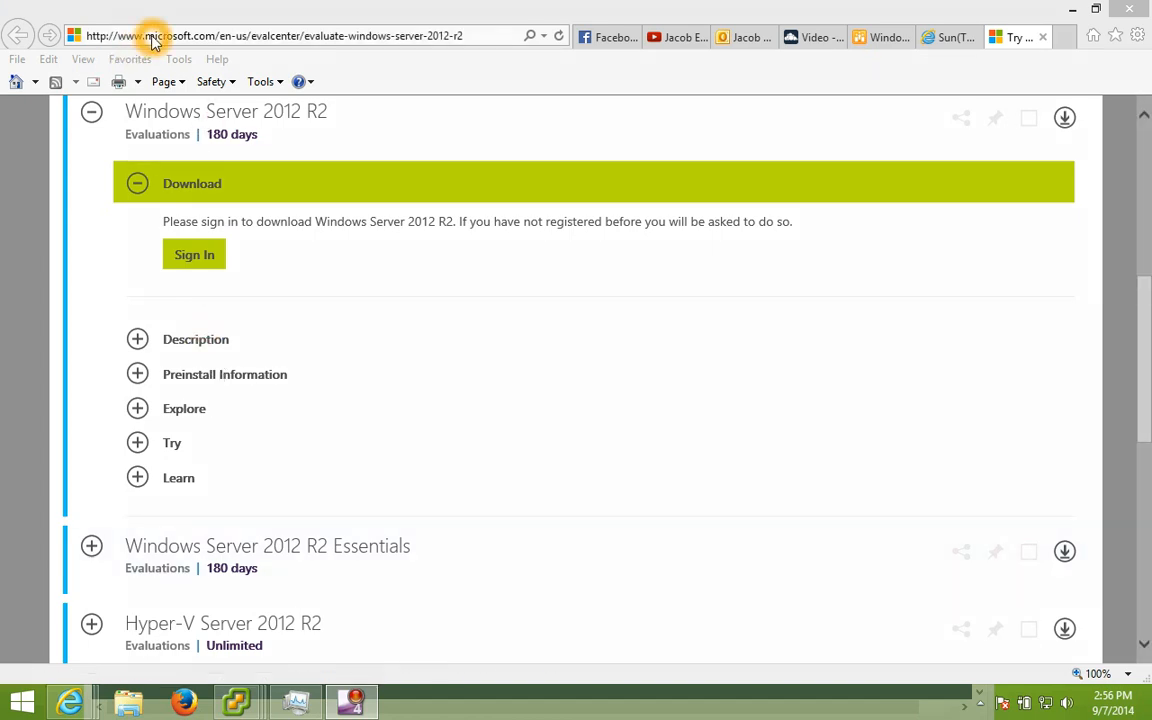
drag(454, 37, 475, 37)
key(BackSpace)
key(Return)
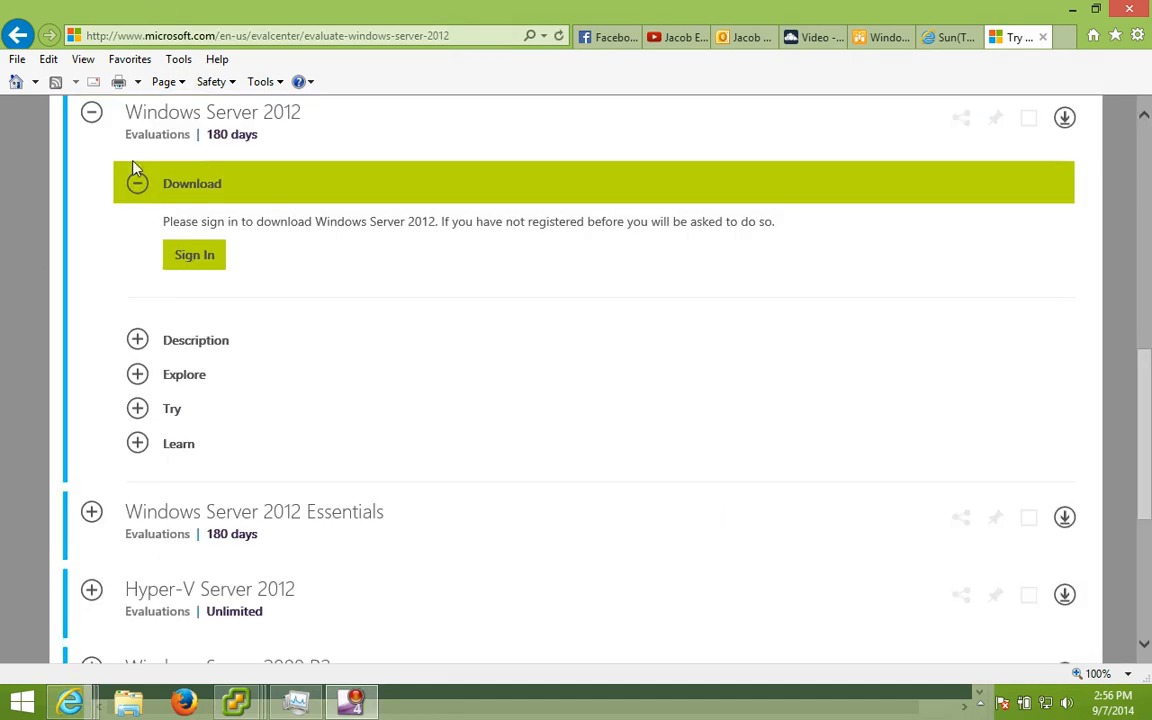
click(160, 36)
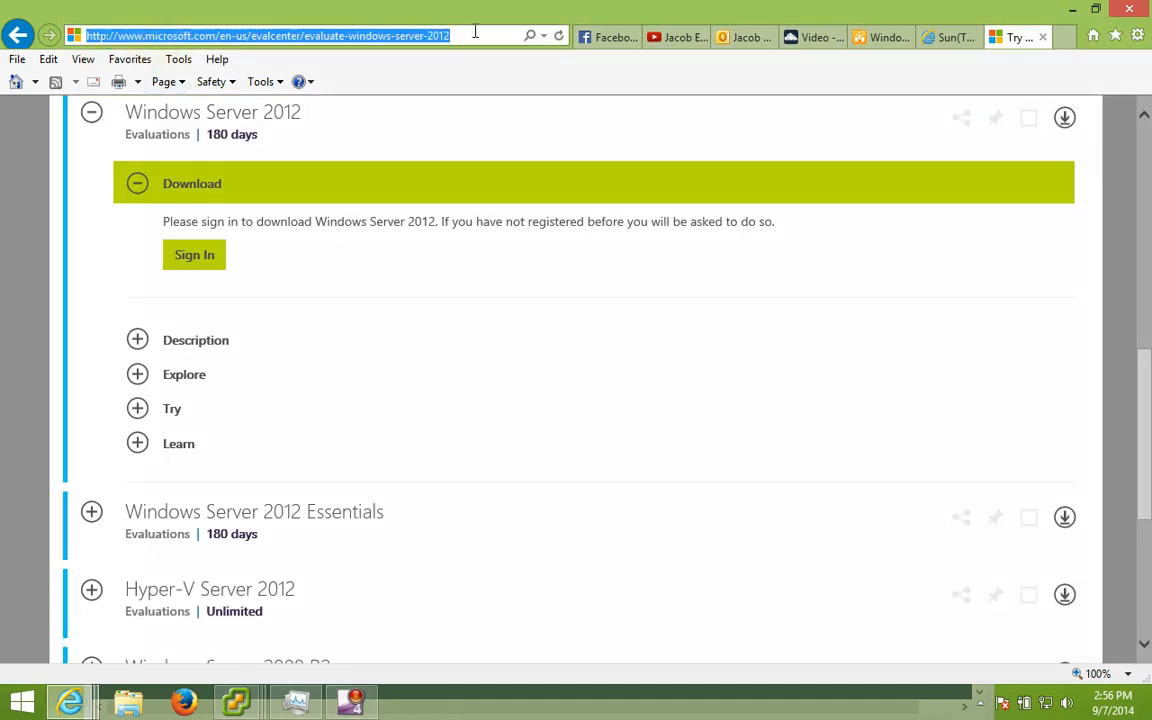
click(210, 253)
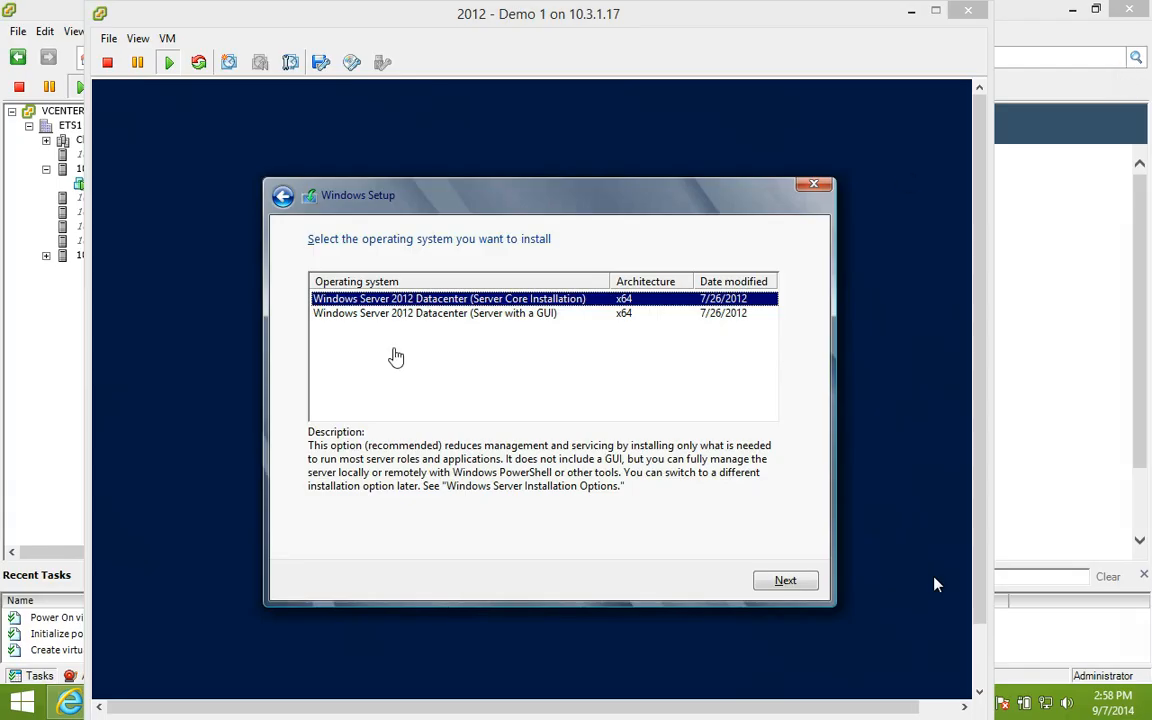
Step: Select Windows Server 2012 Datacenter with a GUI and accept the license terms
click(935, 584)
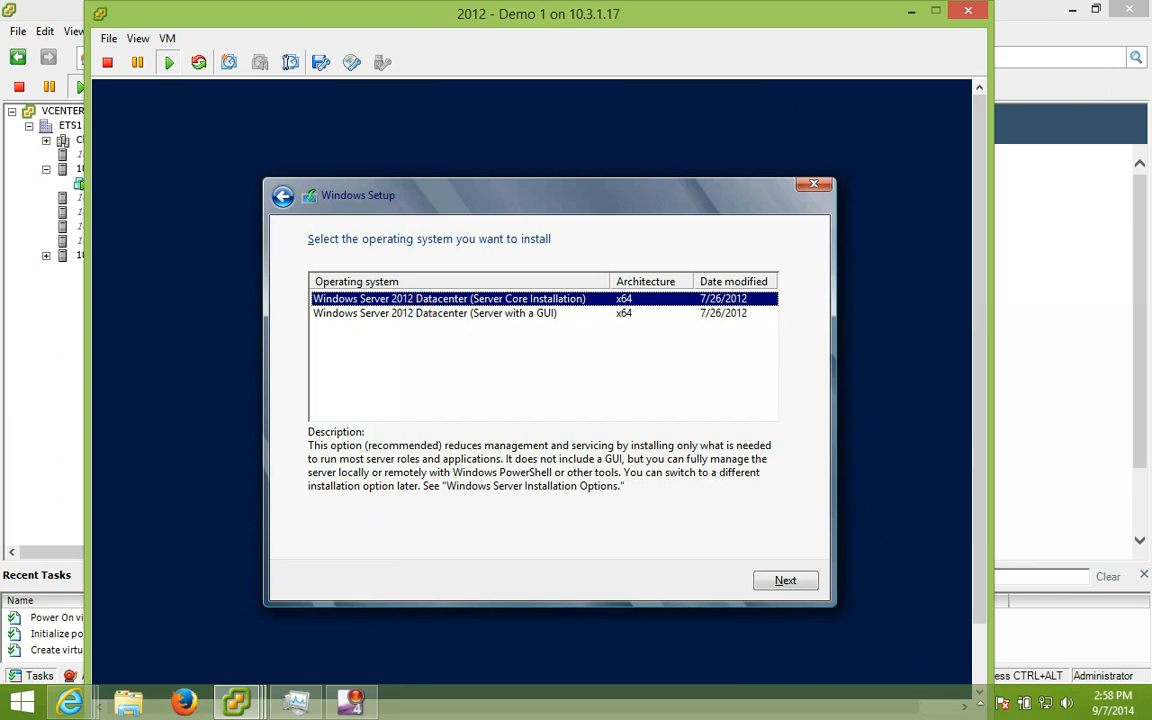
click(418, 314)
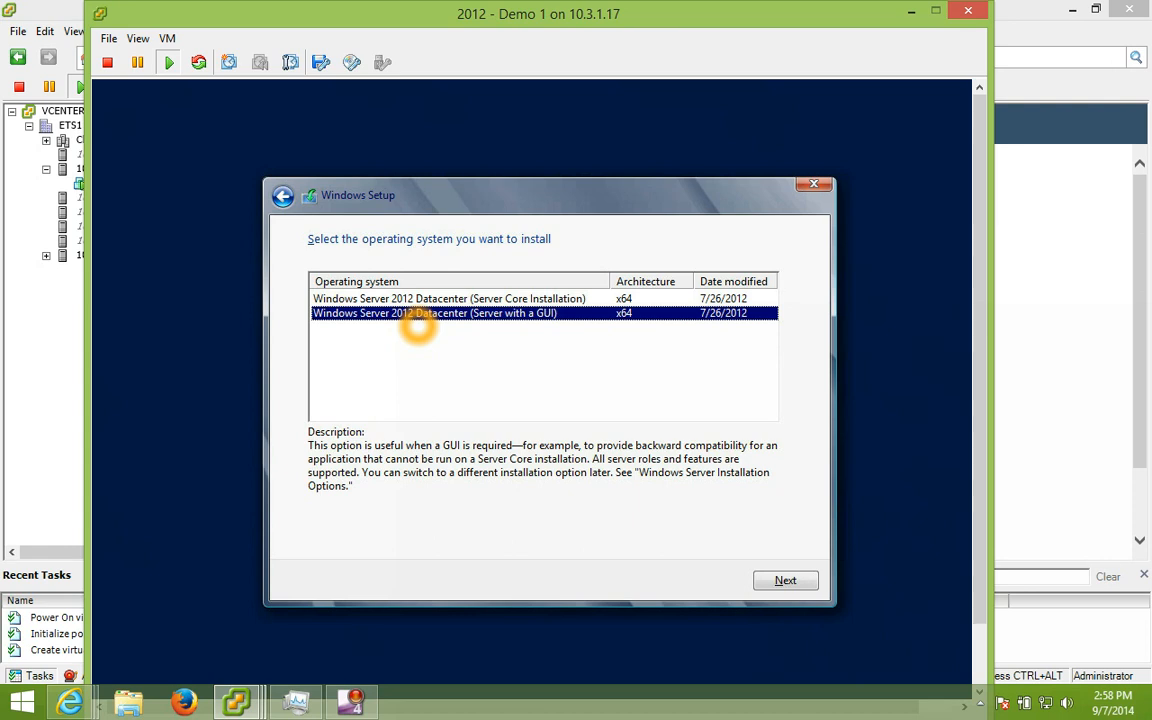
click(785, 580)
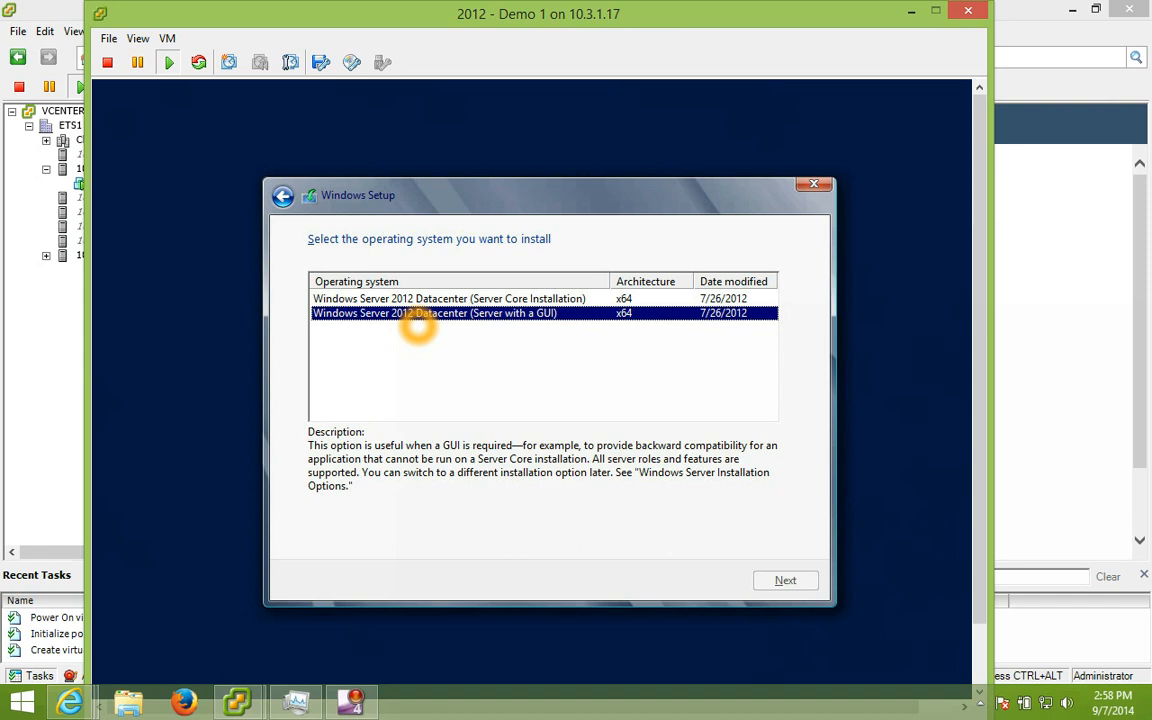
key(space)
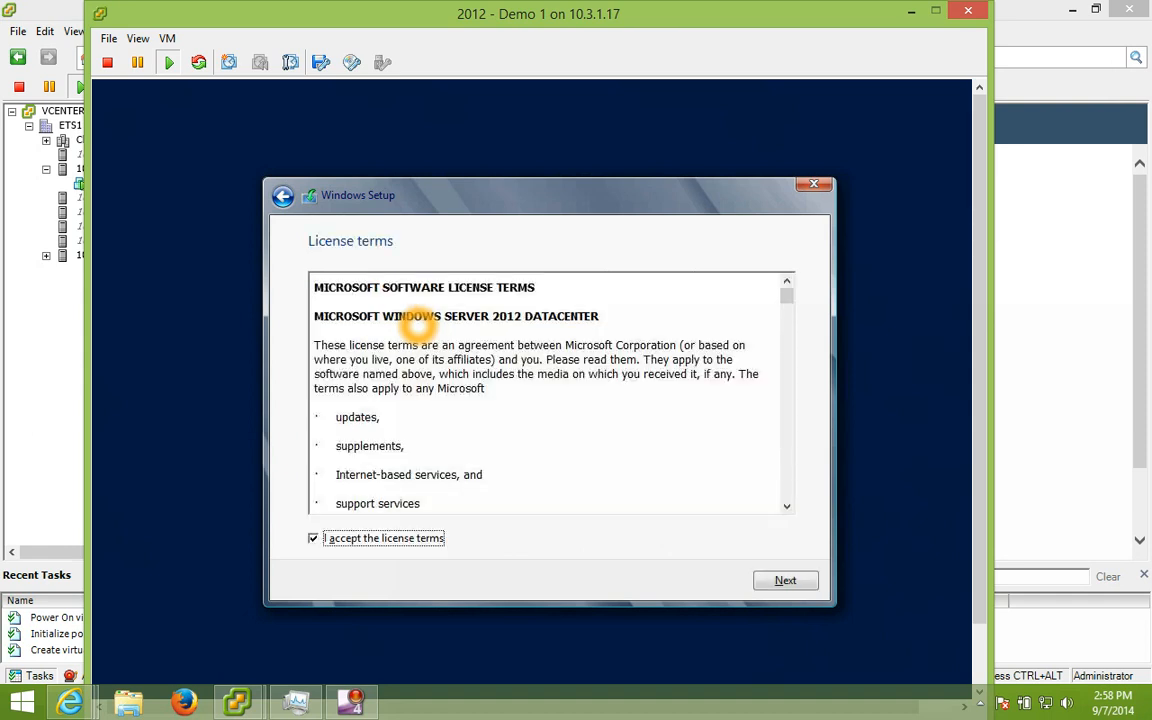
key(Return)
Step: Choose a Custom install onto Drive 0's 40 GB unallocated space and start it
key(Tab)
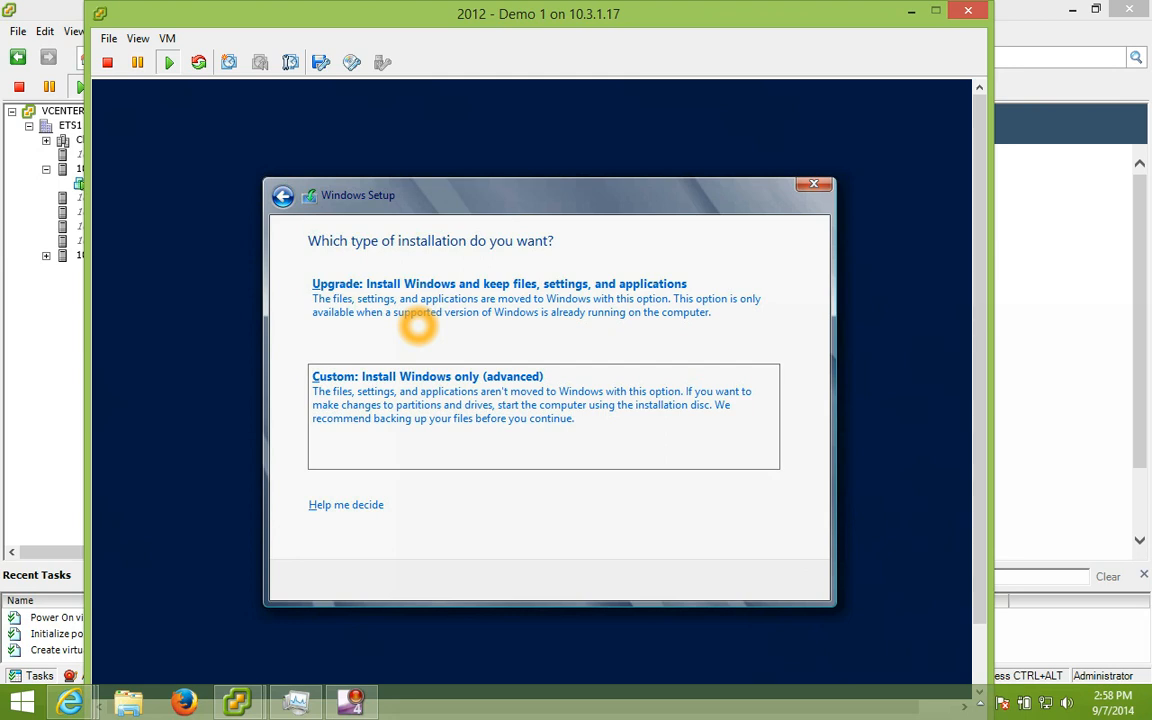
key(Return)
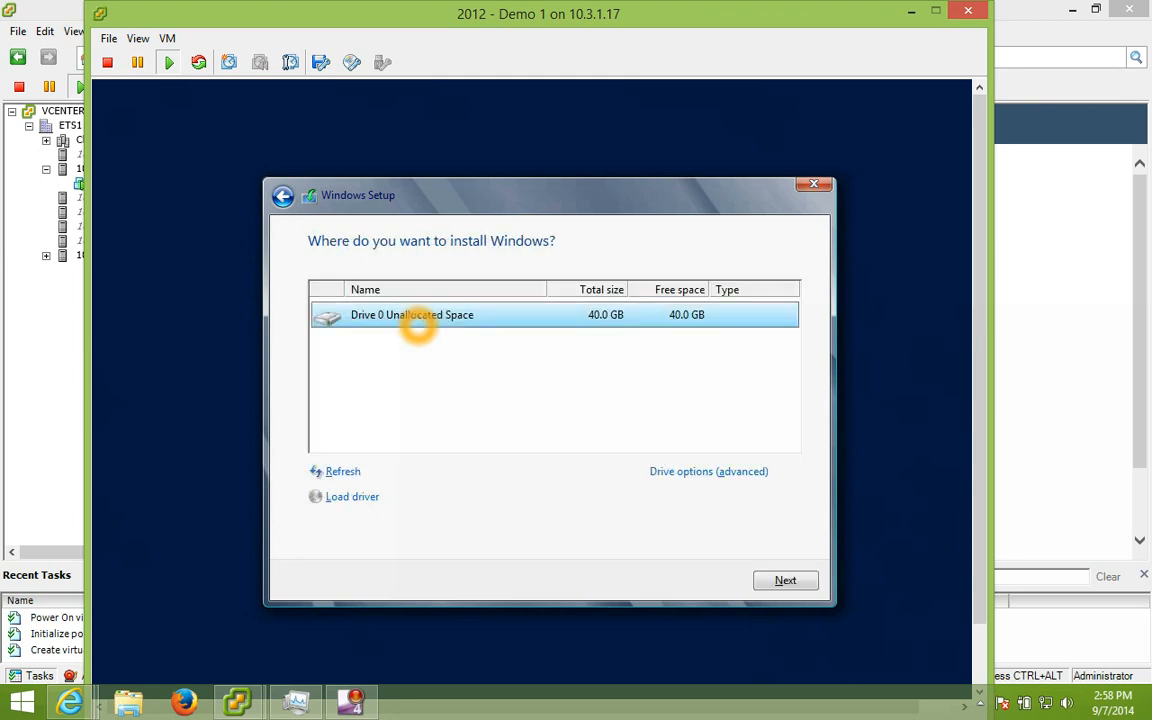
key(Return)
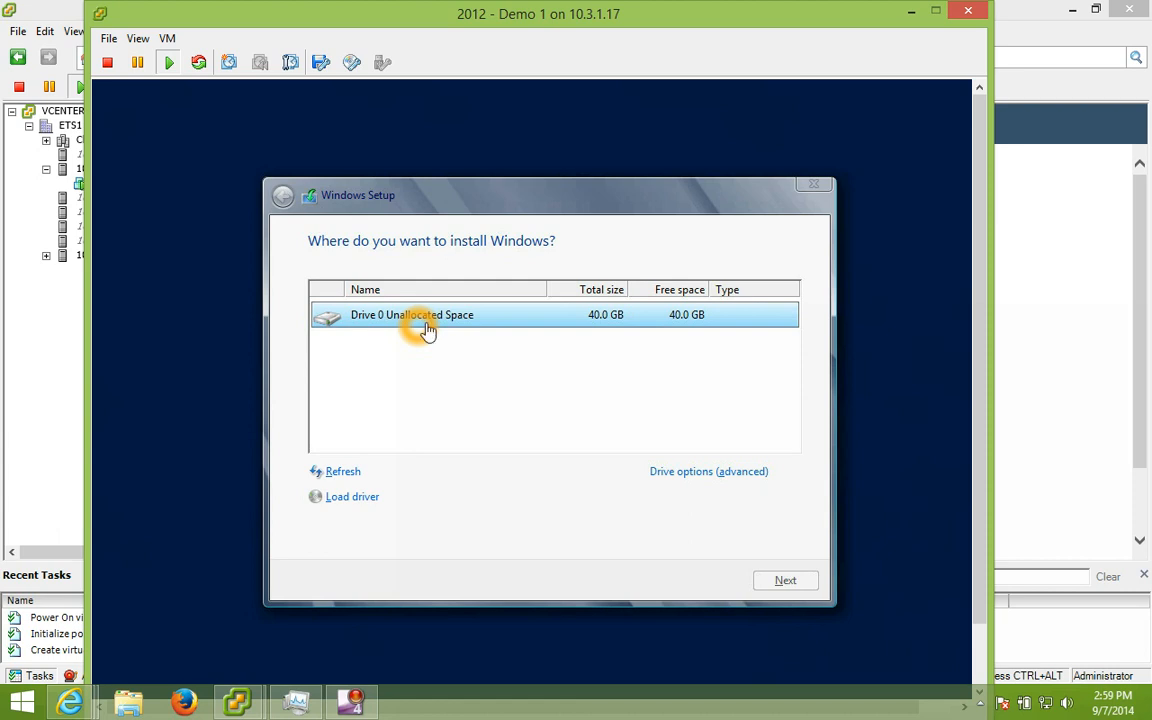
key(Return)
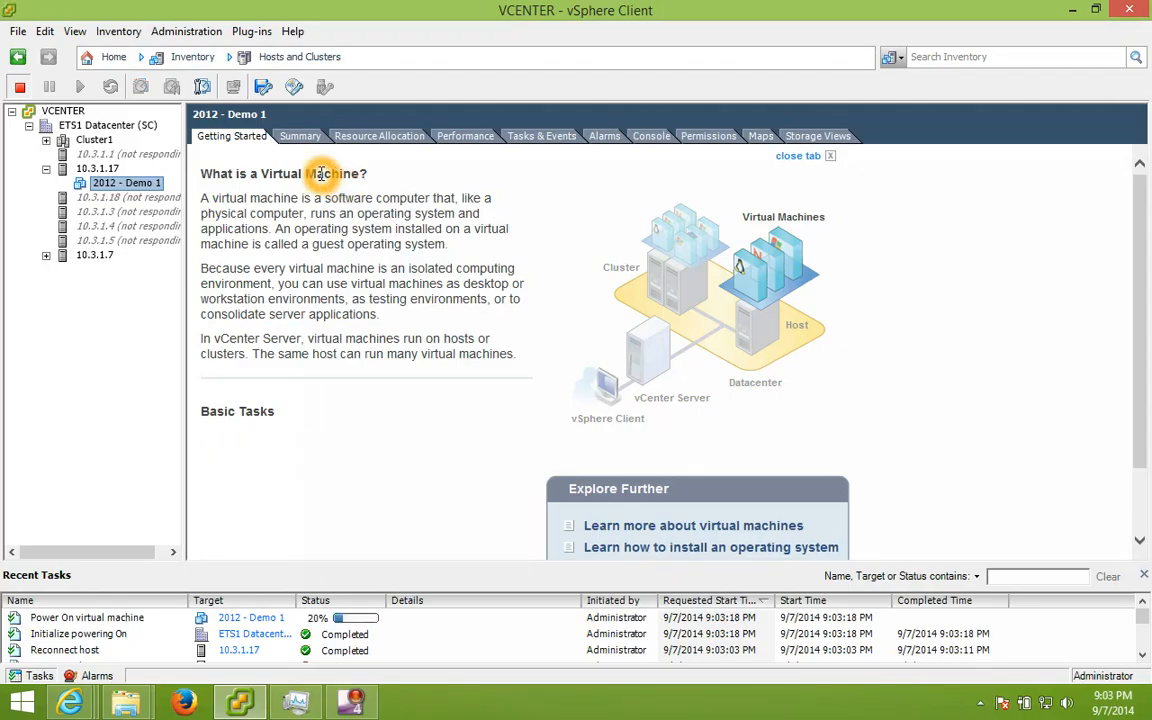
Step: Reopen the 2012 - Demo 1 console at the top of the screen and wait for Settings
right_click(138, 185)
click(182, 248)
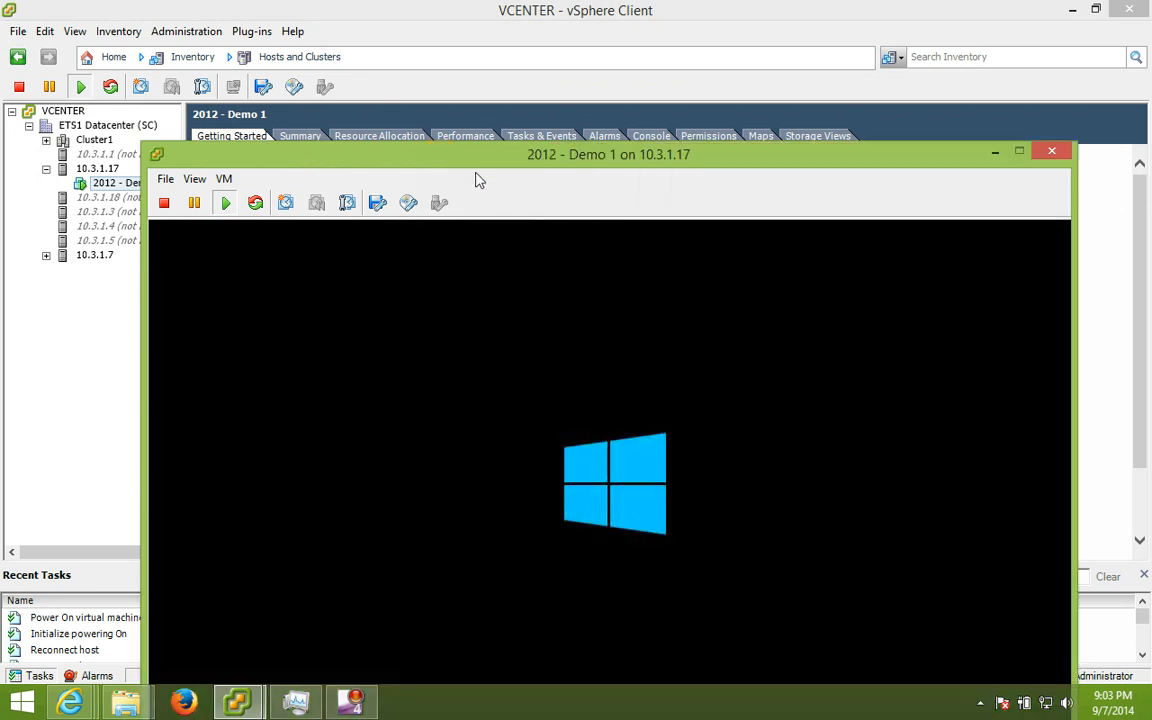
drag(624, 162, 617, 21)
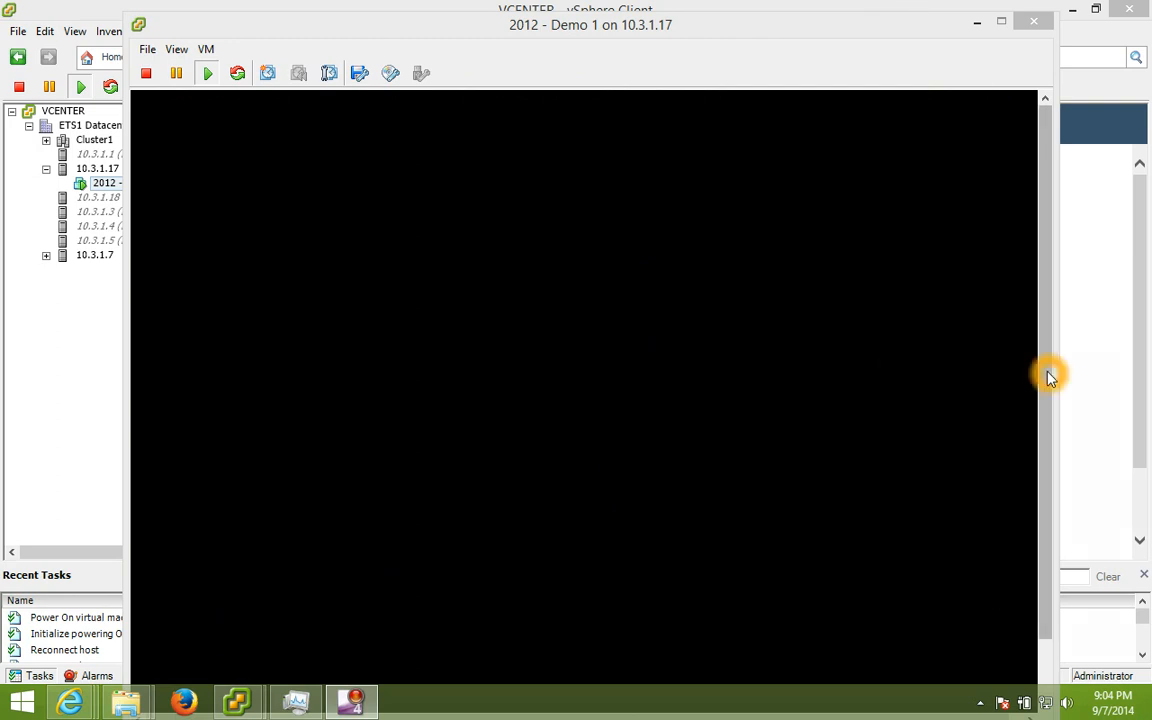
click(1020, 375)
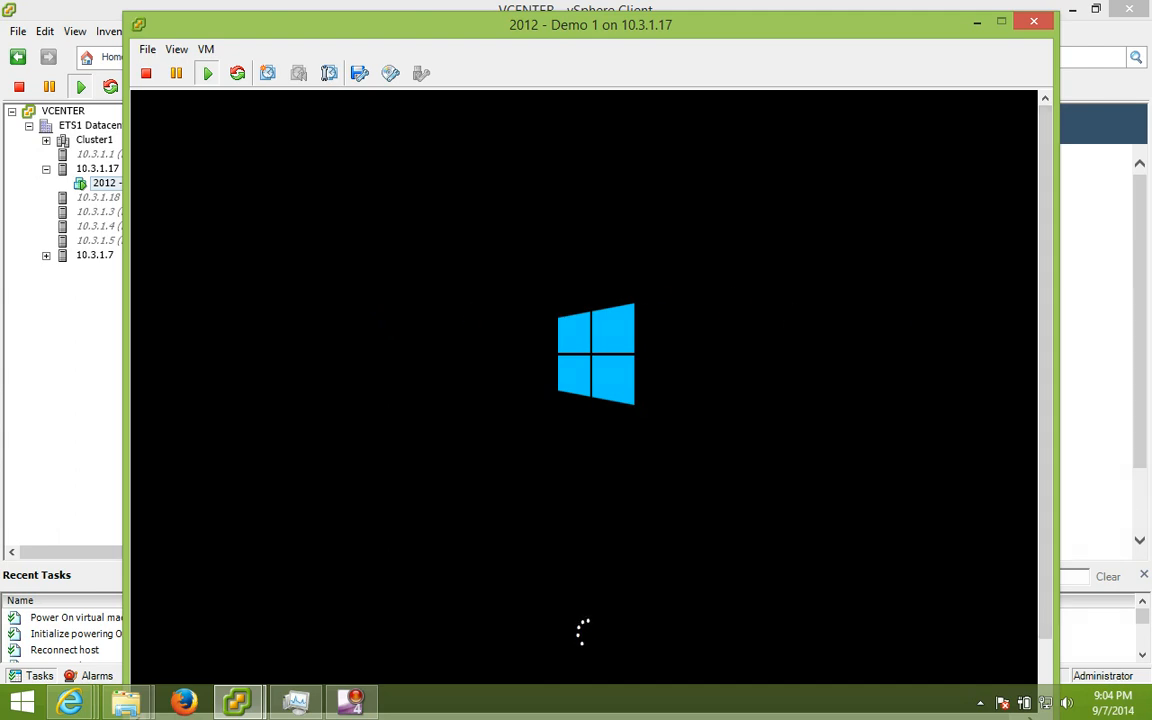
click(1047, 671)
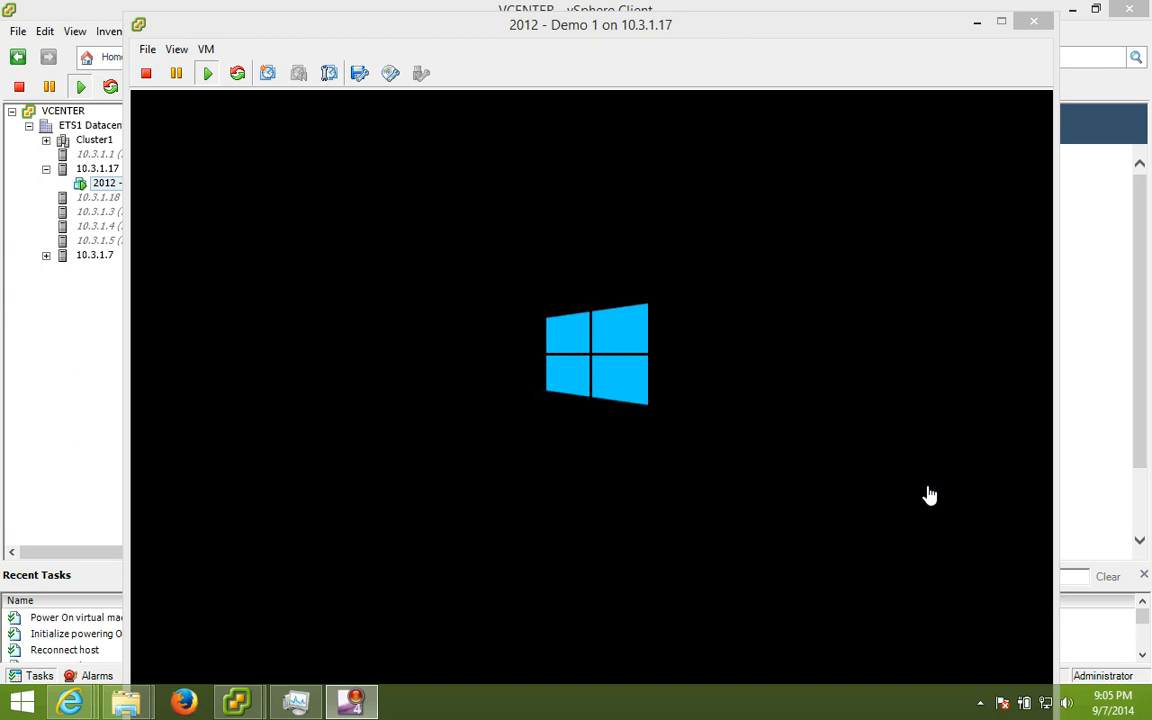
drag(768, 42, 766, 25)
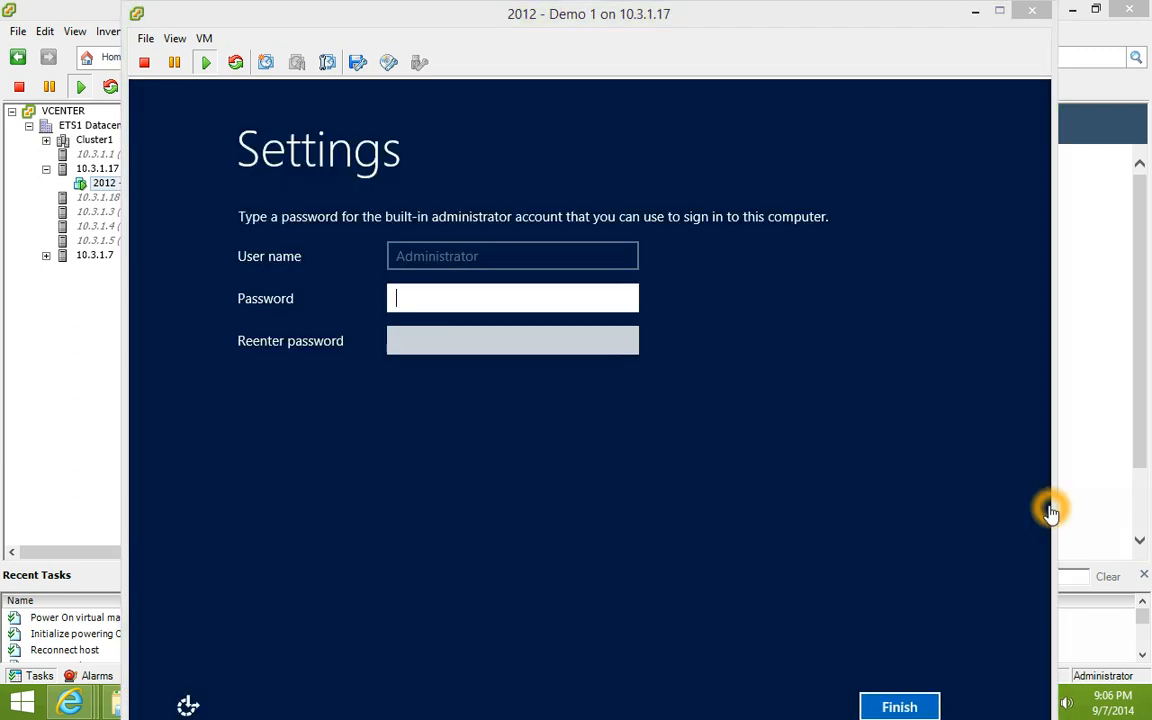
Step: Enter and confirm a password for the built-in Administrator account
click(577, 303)
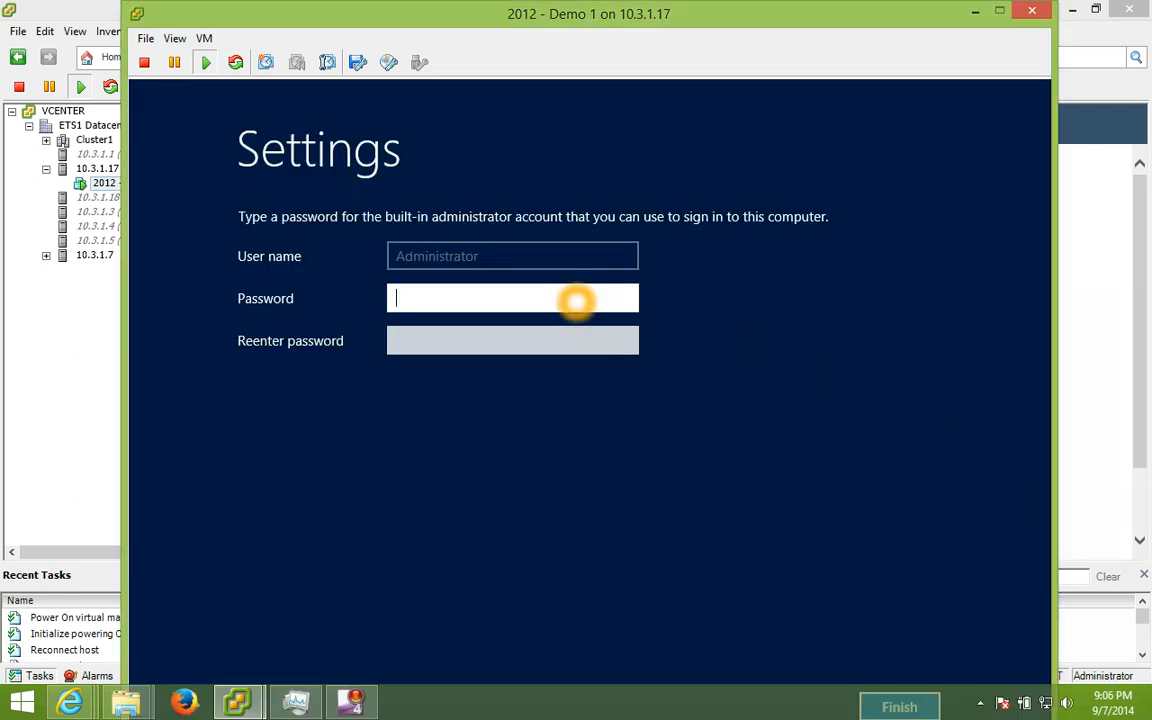
text(Password1)
key(Tab)
text(Password1)
key(Return)
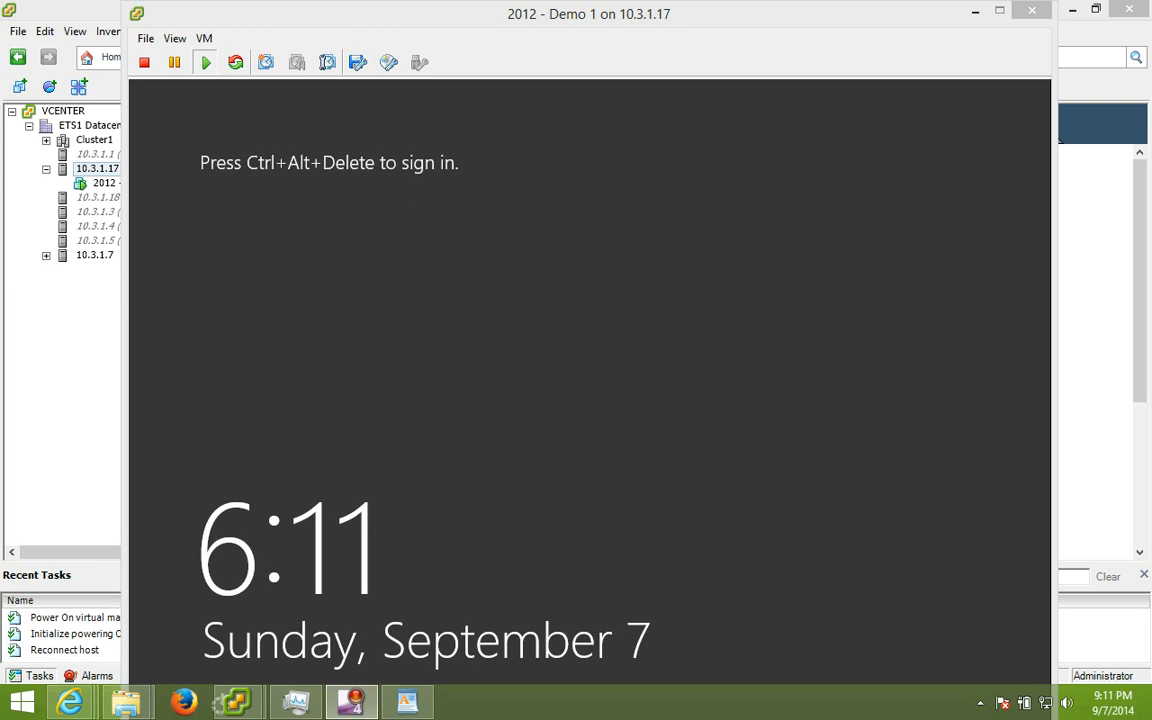
Step: Send Ctrl+Alt+Del from the VM menu and sign in as Administrator
click(205, 38)
mouse_move(240, 76)
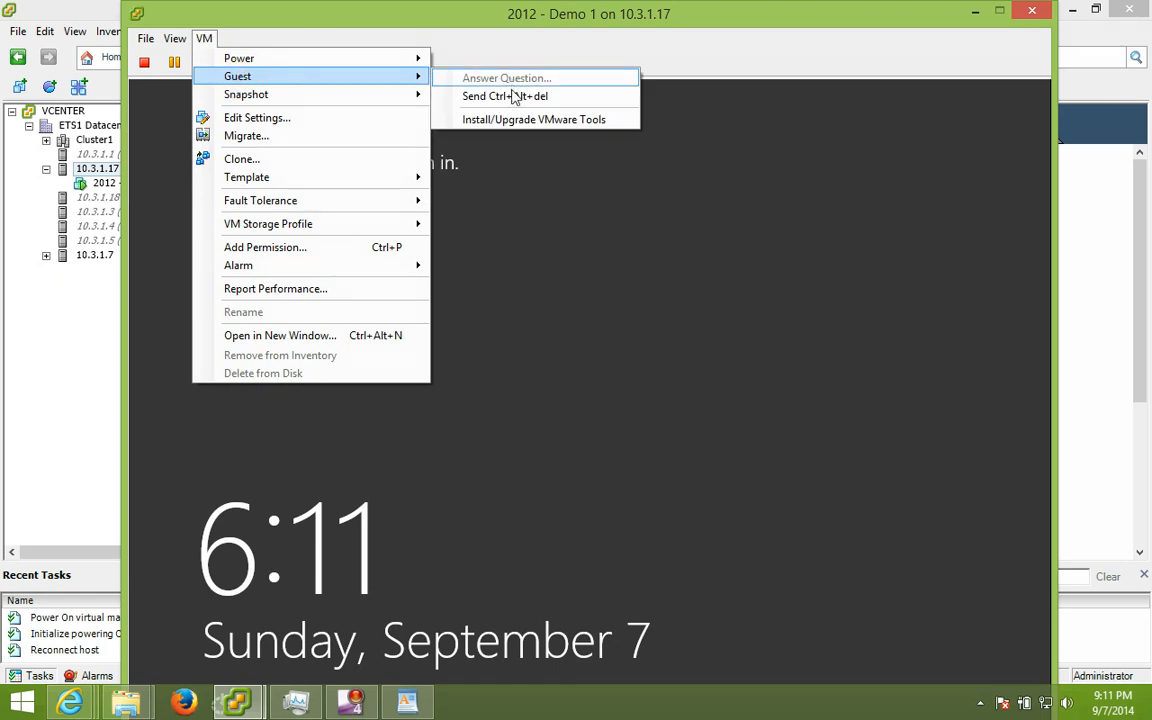
click(495, 93)
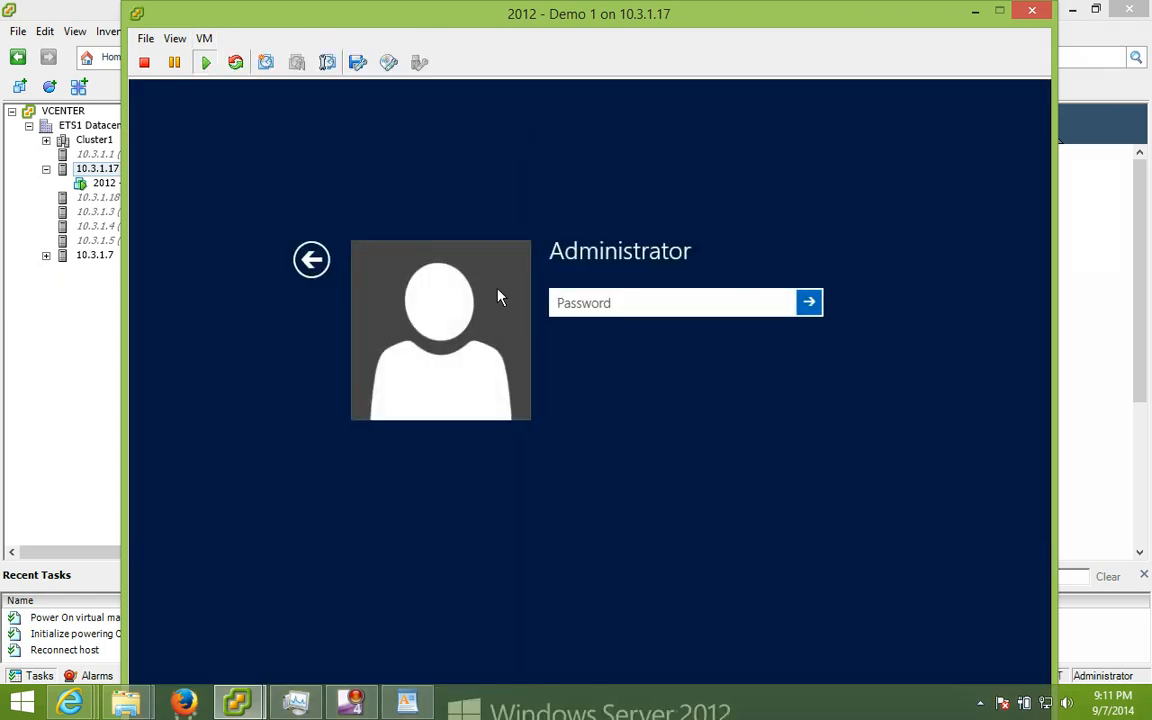
text(•••••••)
key(Return)
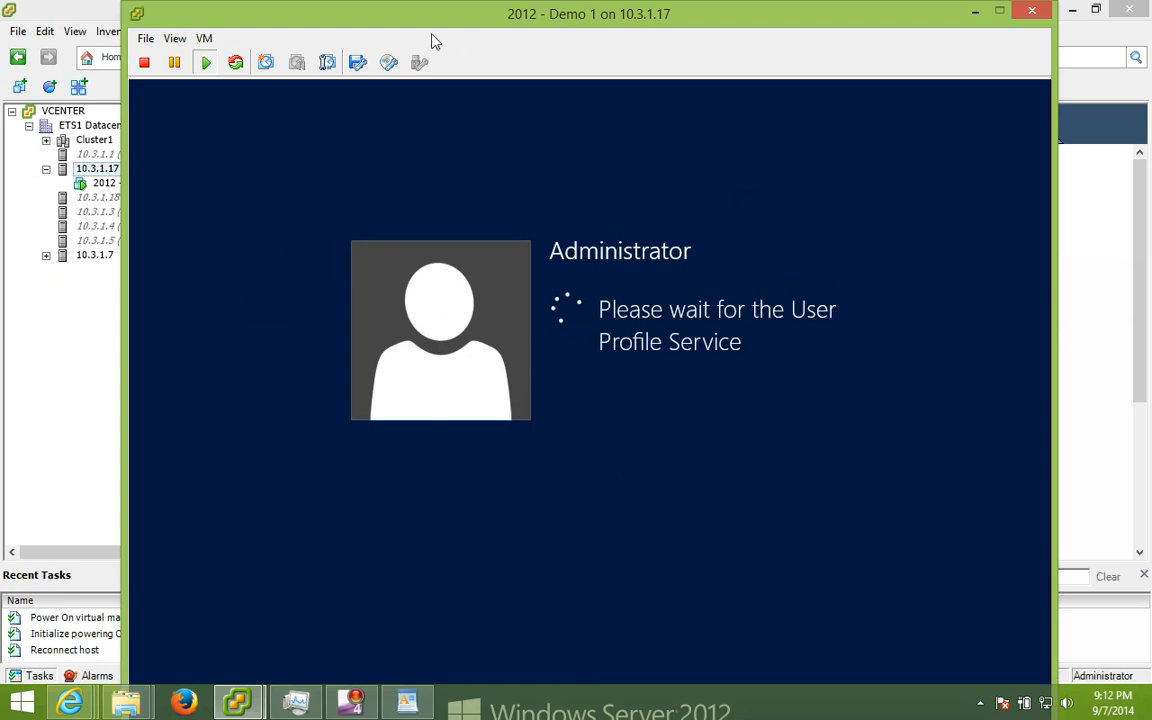
click(204, 38)
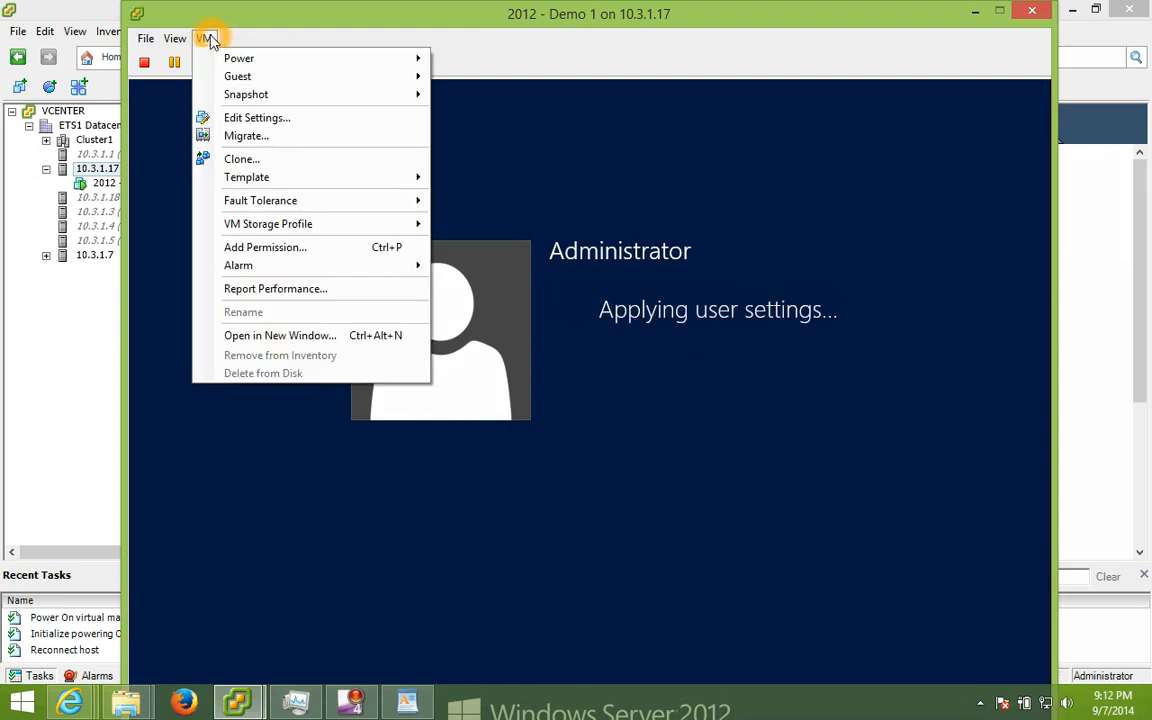
mouse_move(224, 64)
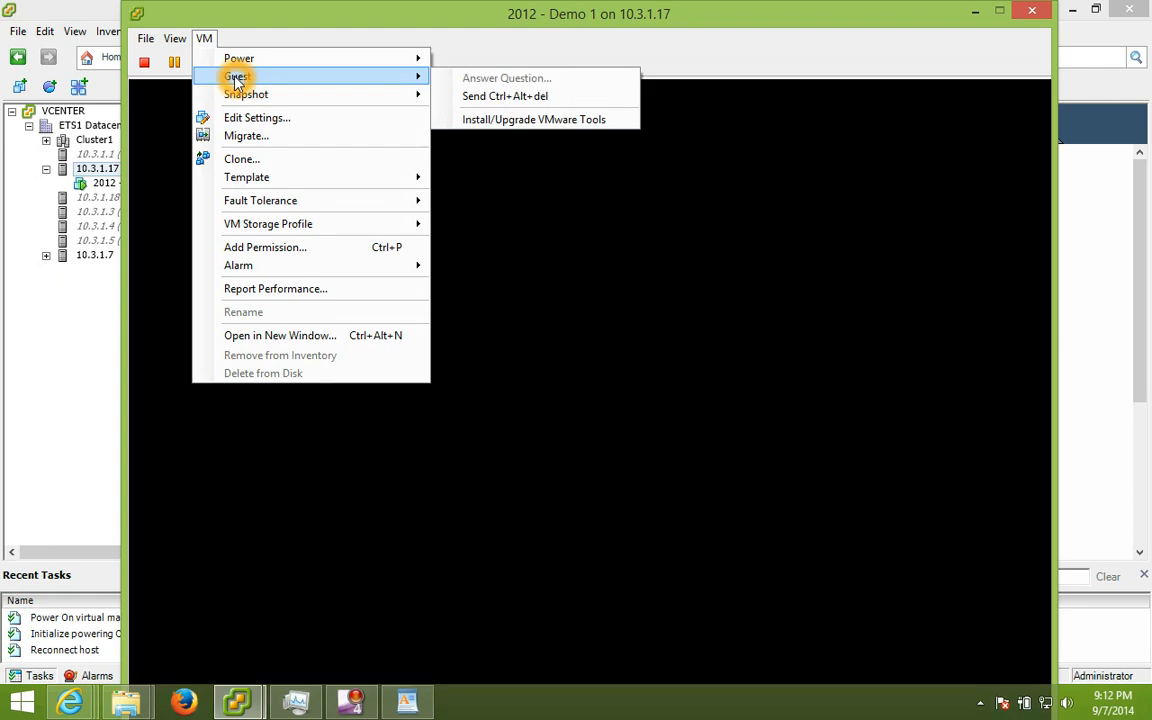
Step: Start VMware Tools installation via Guest > Install/Upgrade VMware Tools and confirm with OK
click(493, 121)
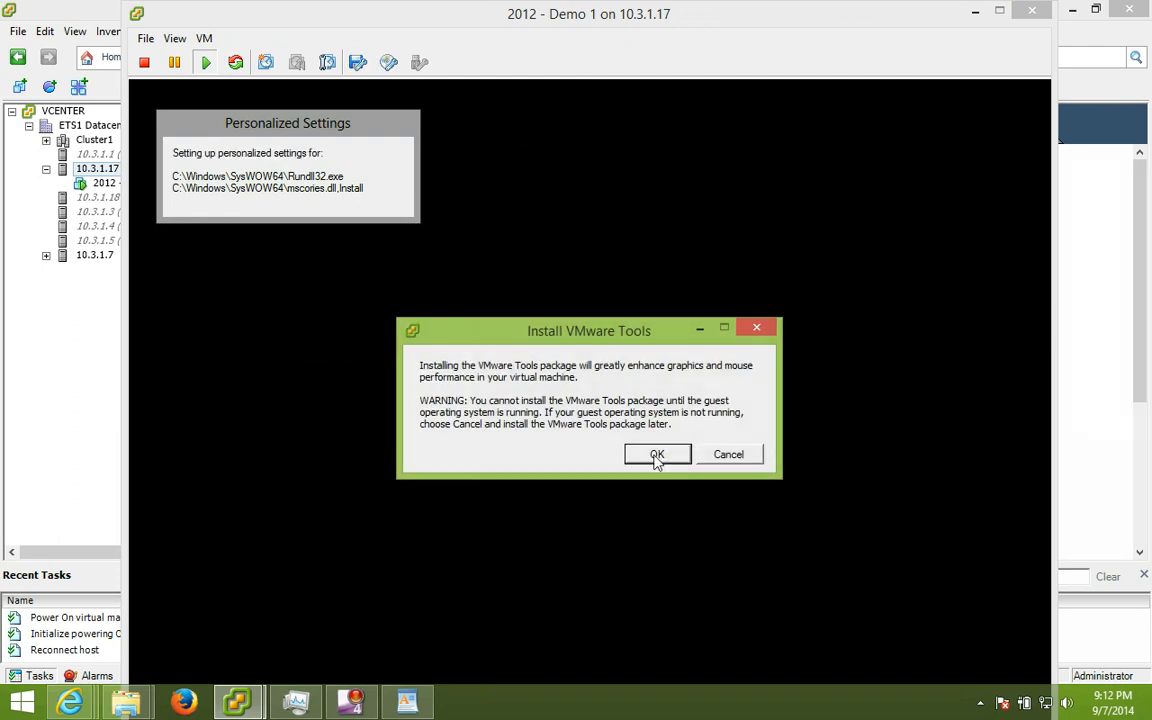
click(440, 364)
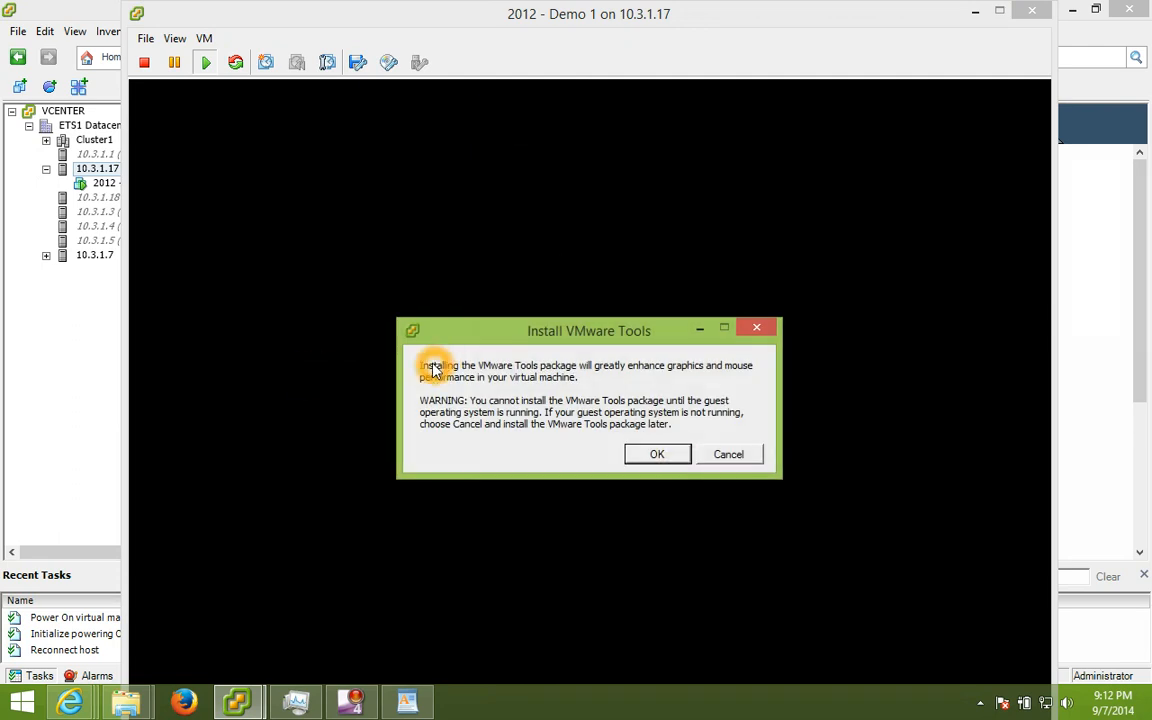
click(445, 366)
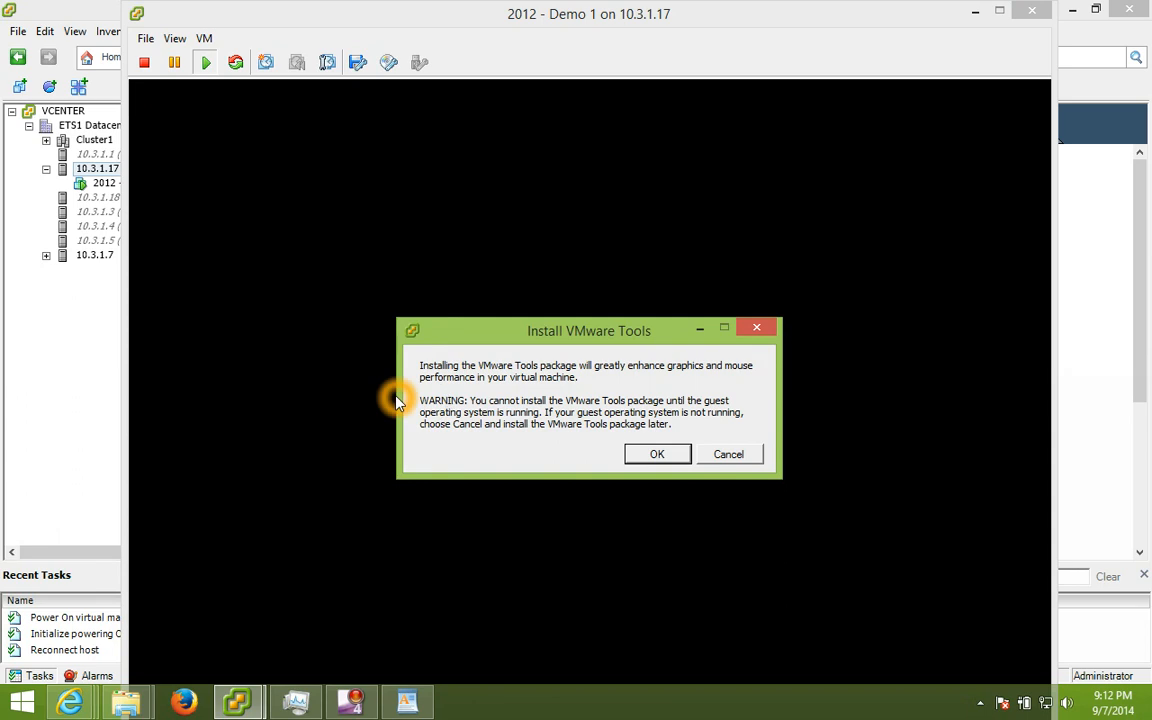
click(658, 454)
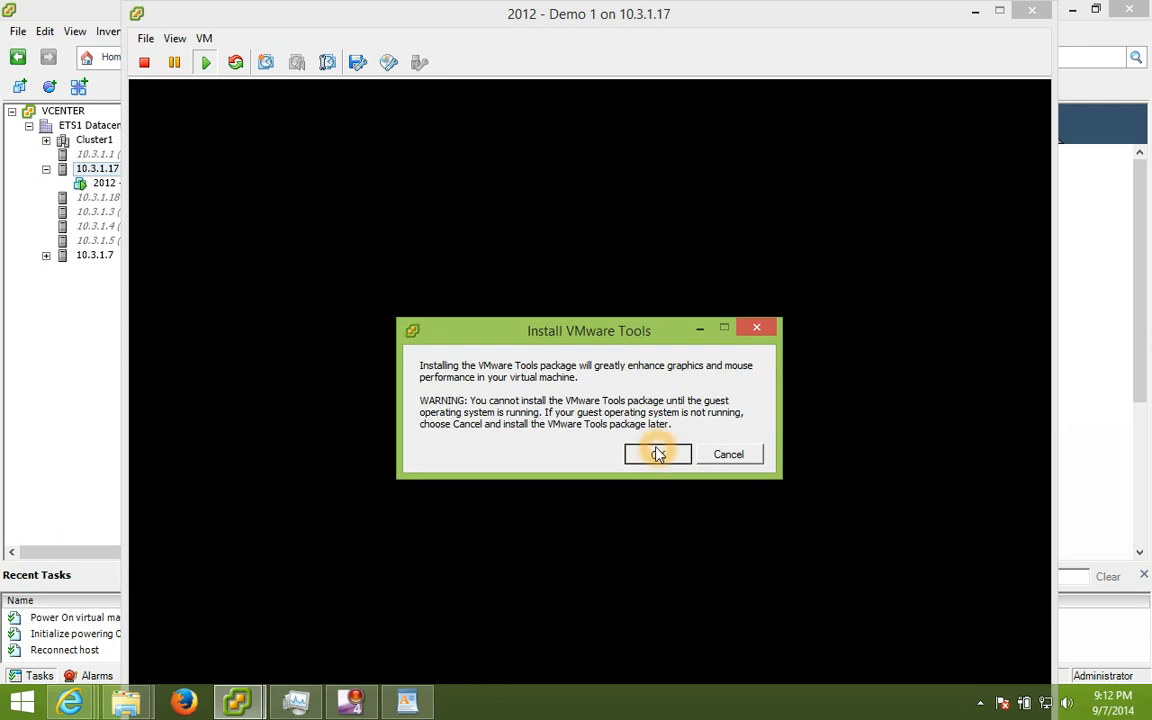
click(658, 450)
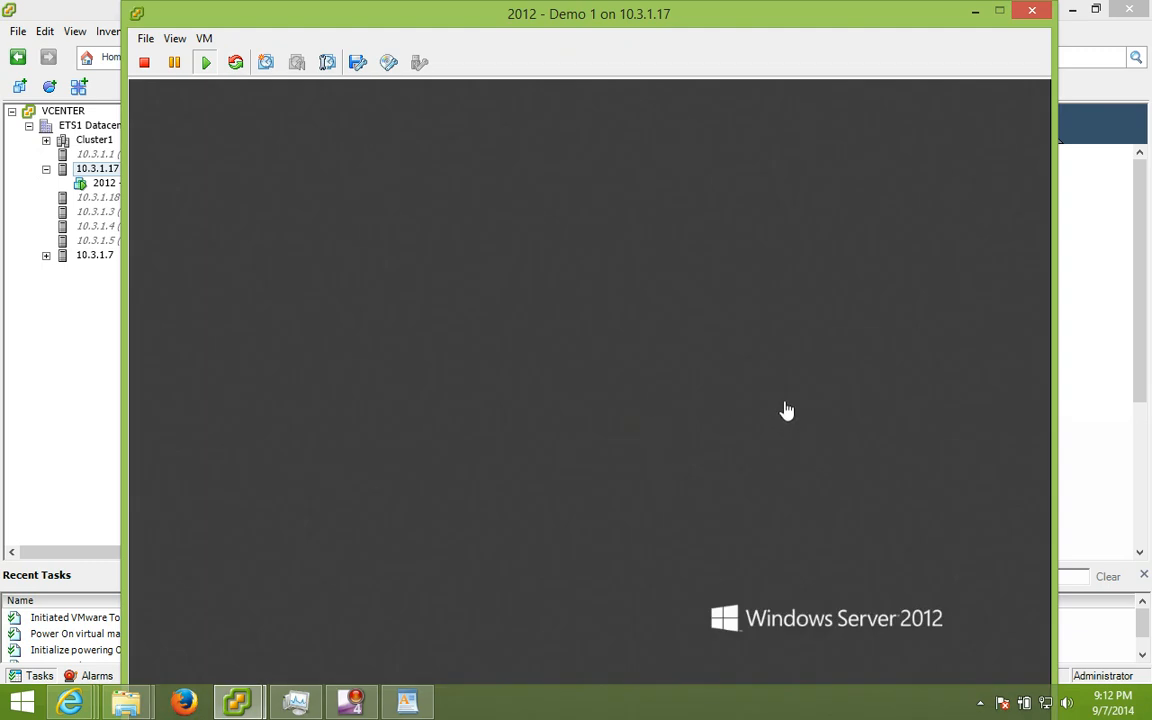
Step: Reposition the console window while the guest desktop and Server Manager load
click(748, 7)
mouse_move(750, 8)
mouse_down()
mouse_move(751, 46)
mouse_move(744, 18)
mouse_up()
click(903, 207)
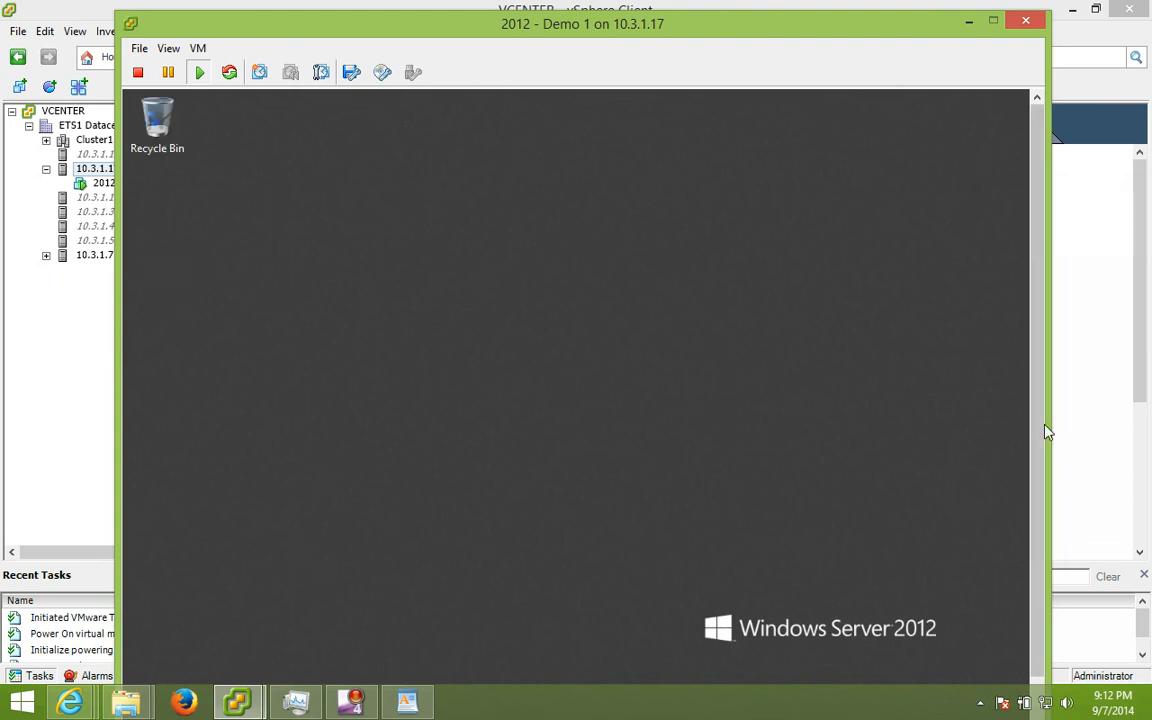
drag(1039, 419, 1029, 489)
click(428, 32)
drag(428, 32, 449, 19)
Step: In the guest's File Explorer, open DVD Drive (D:) and run setup64
click(1028, 638)
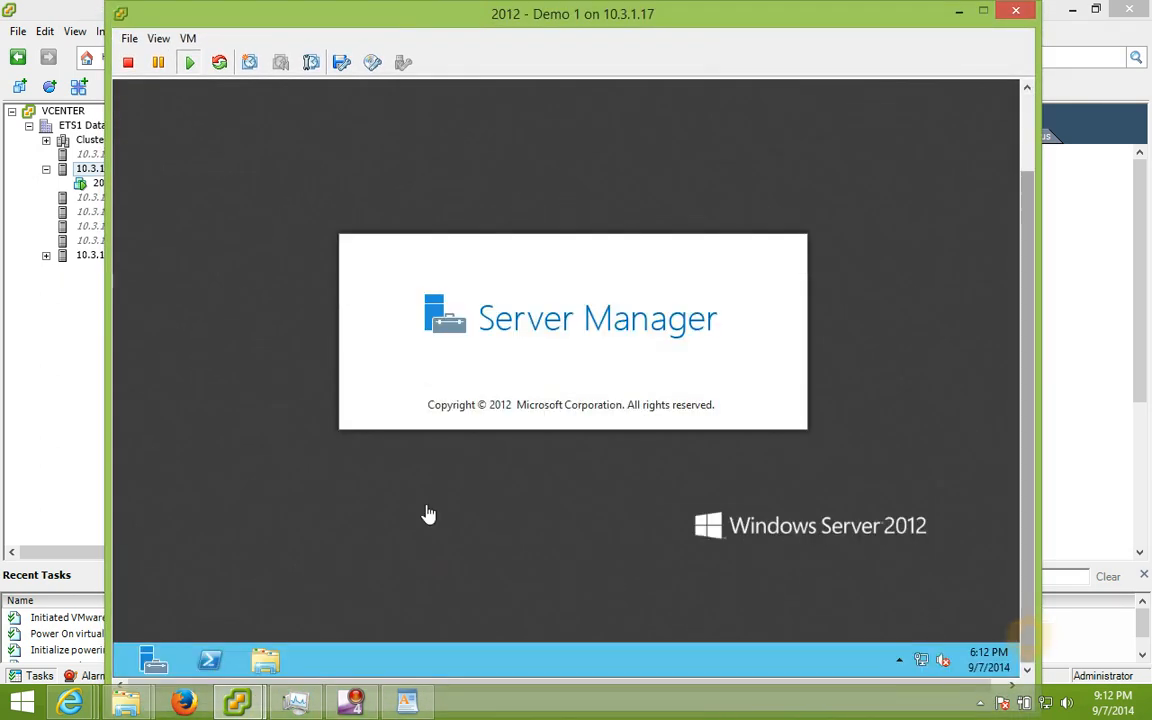
click(262, 657)
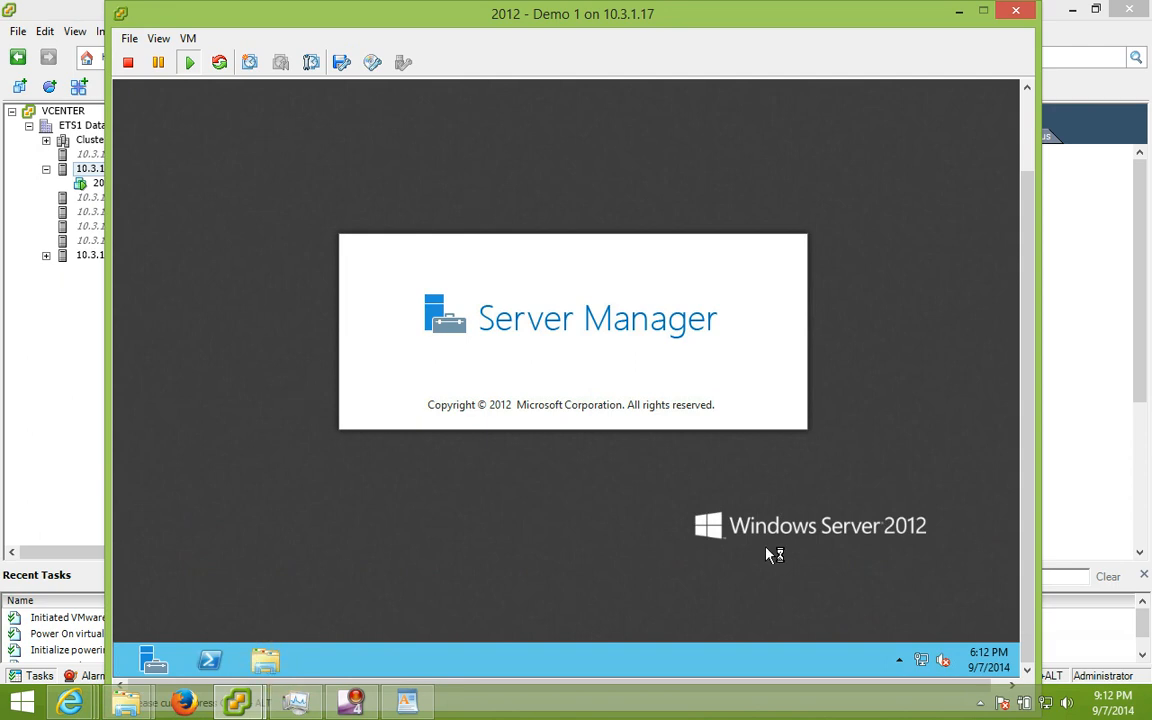
click(1005, 562)
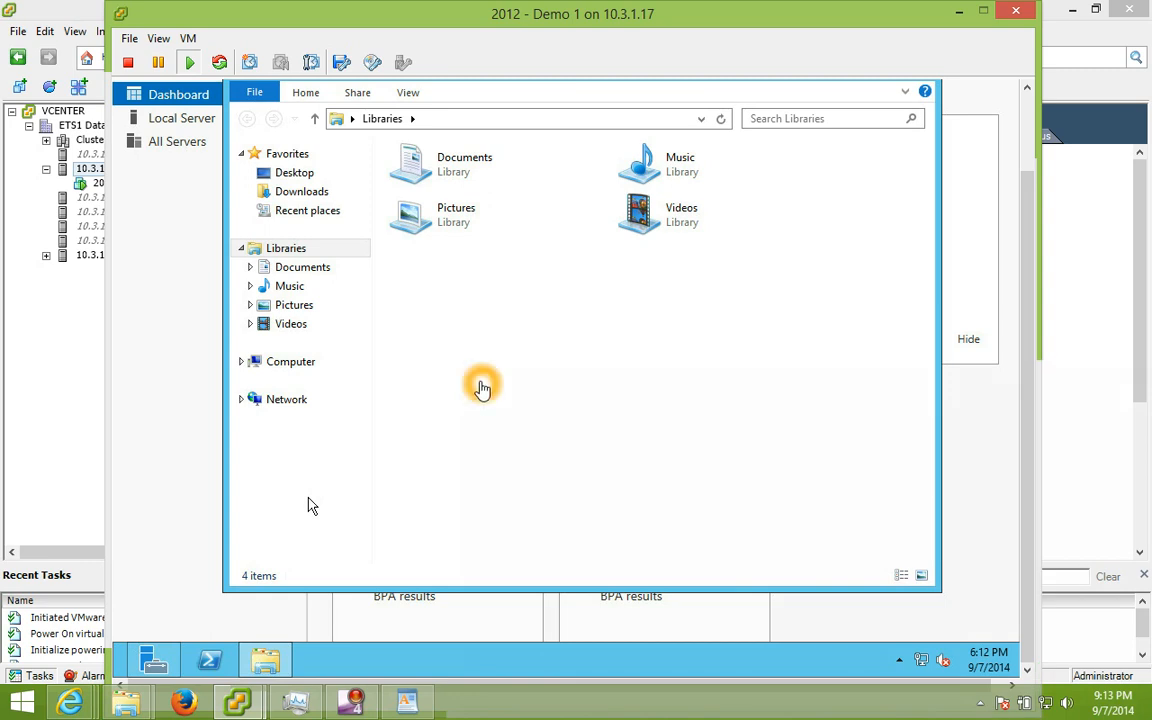
click(287, 369)
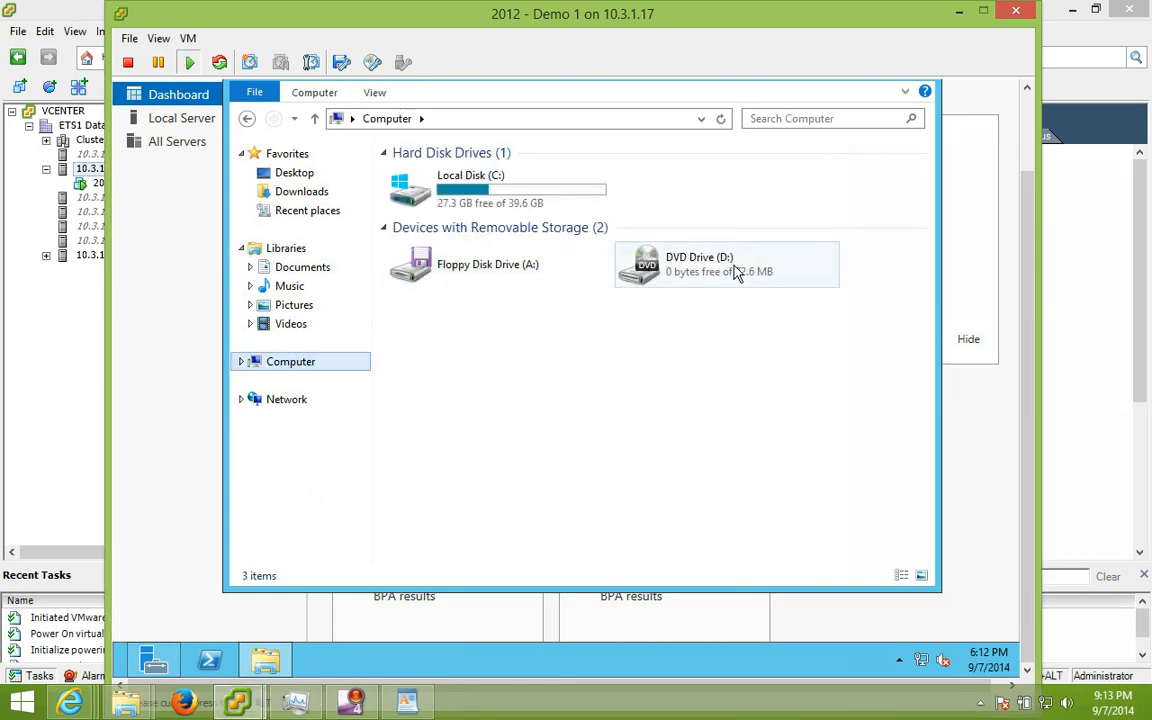
double_click(713, 272)
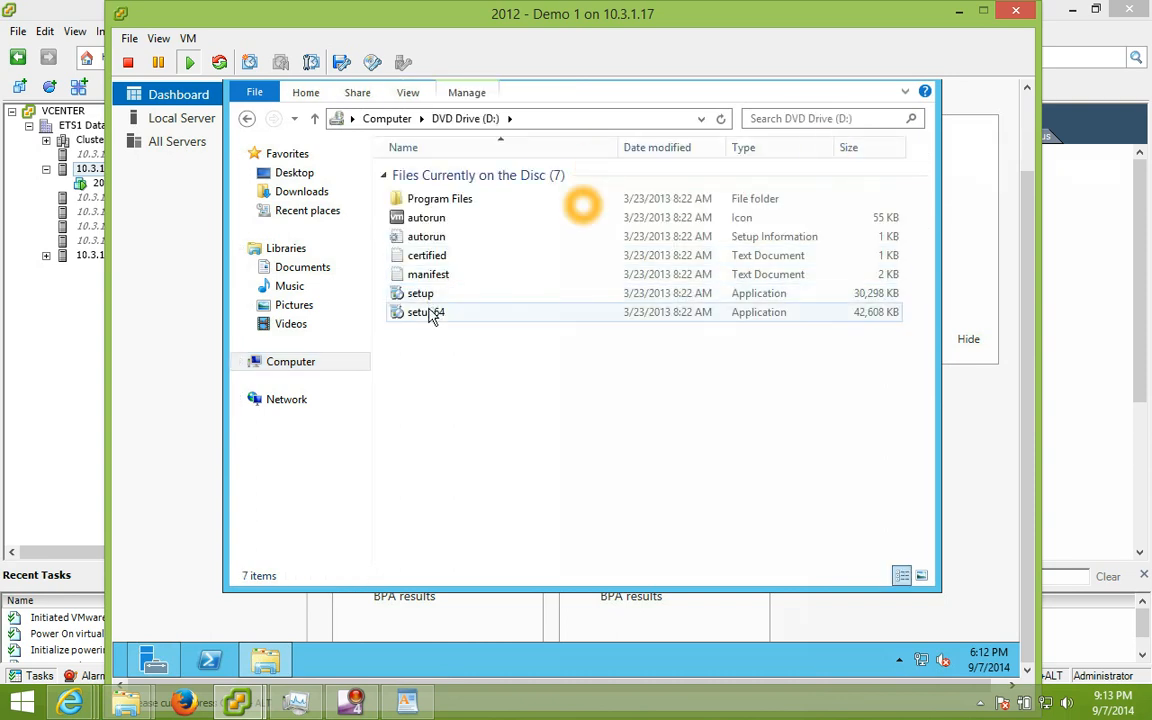
double_click(431, 315)
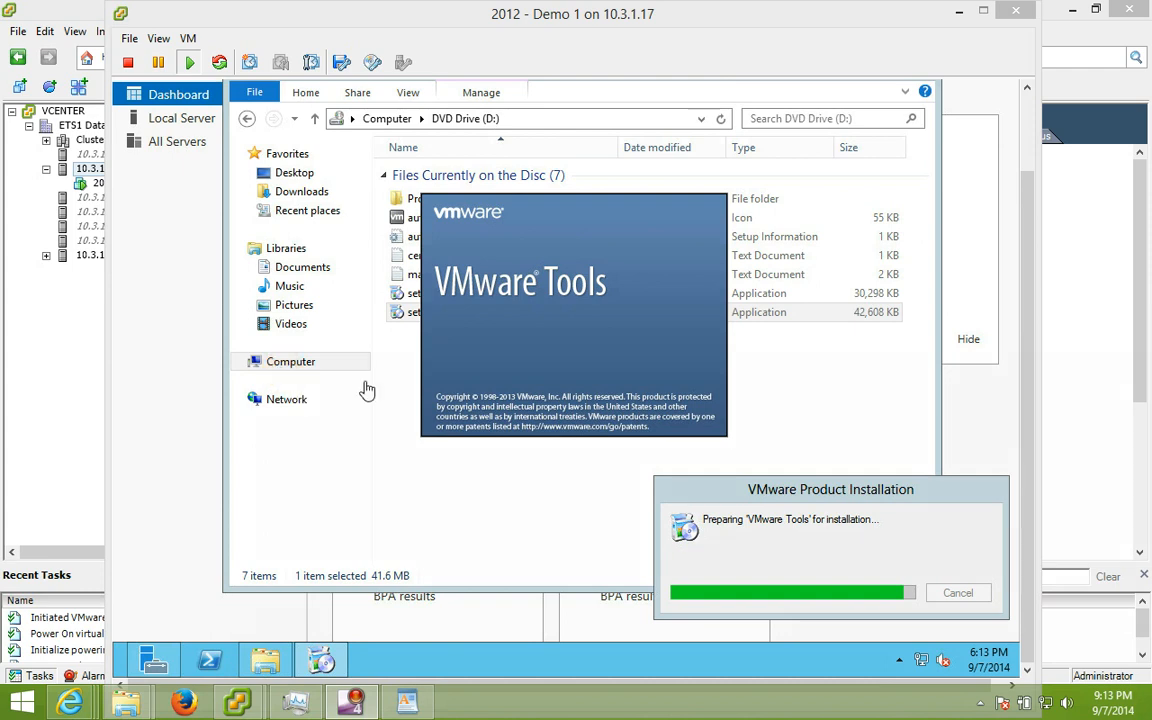
Step: Run the VMware Tools installer with the Complete setup type
click(737, 266)
click(400, 317)
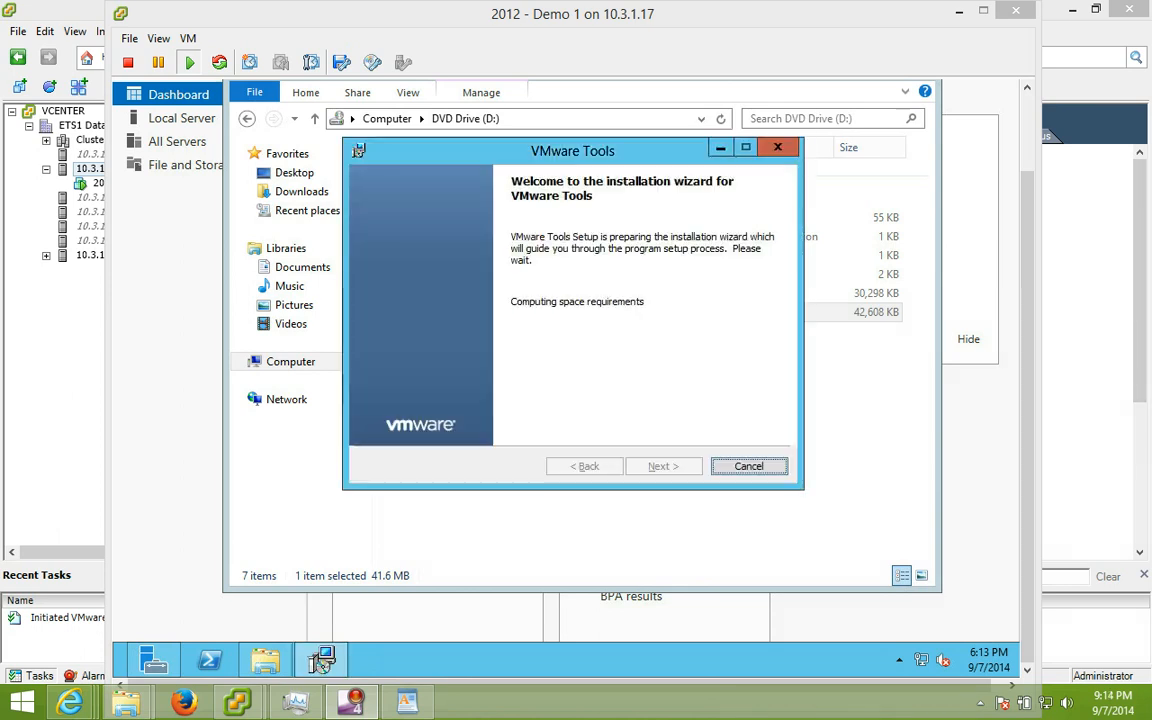
click(665, 468)
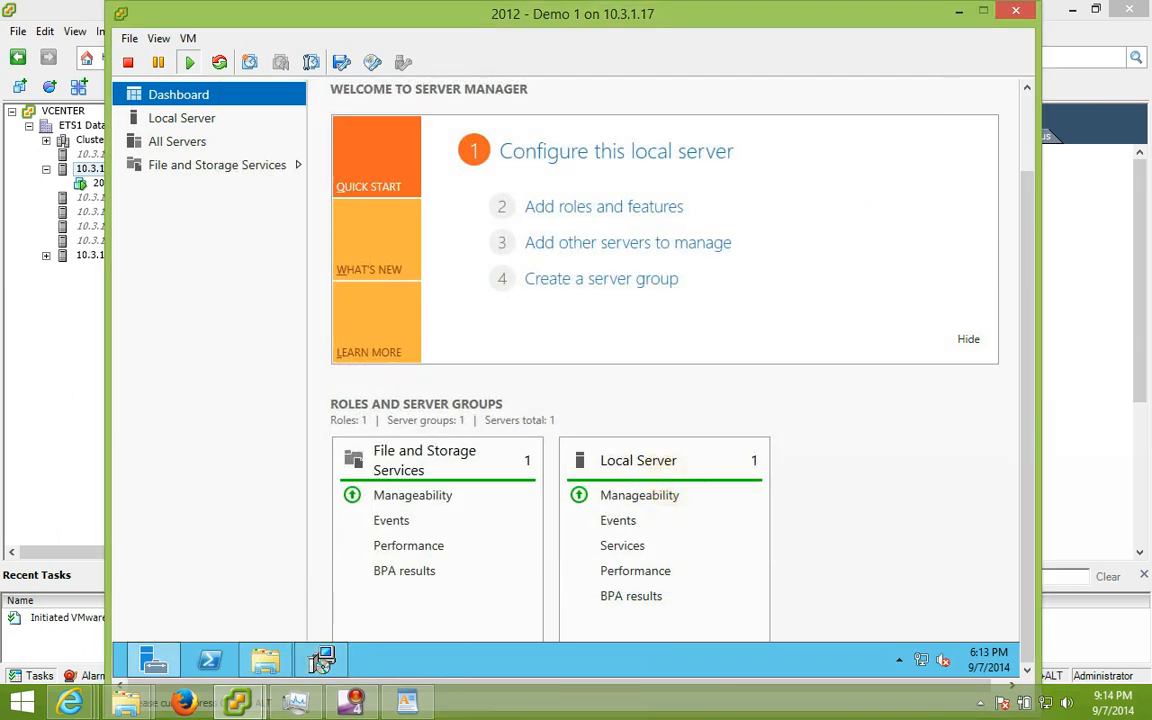
click(338, 661)
click(663, 466)
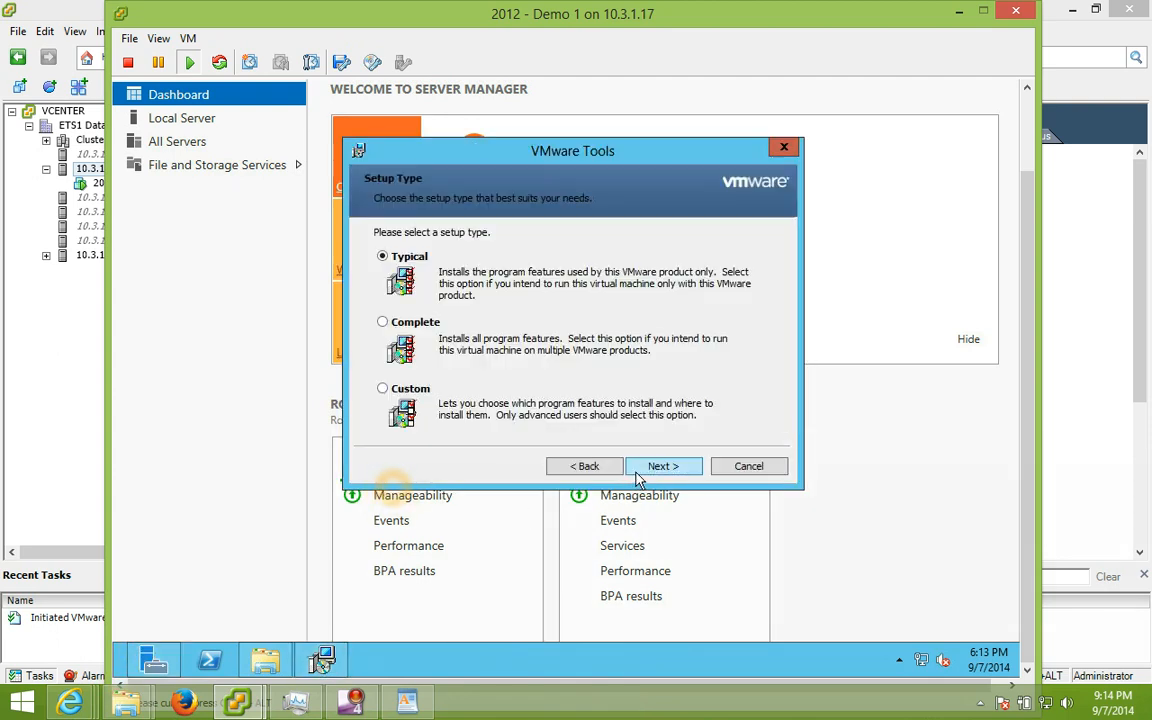
click(405, 328)
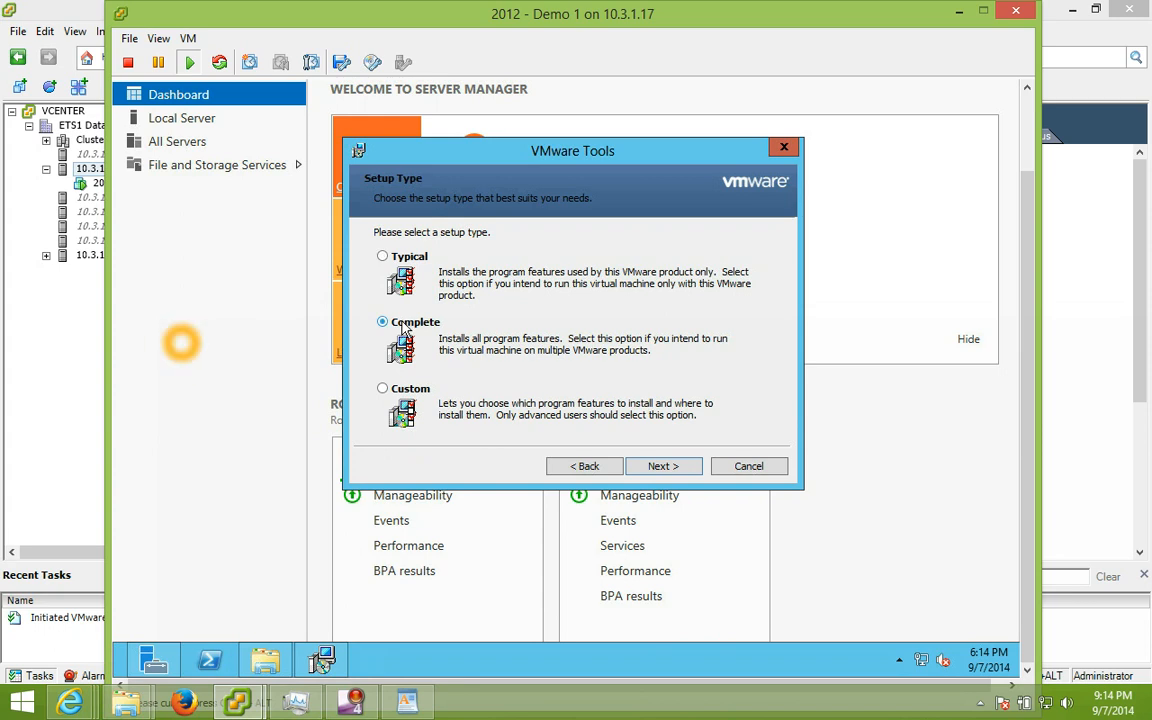
click(660, 468)
click(647, 468)
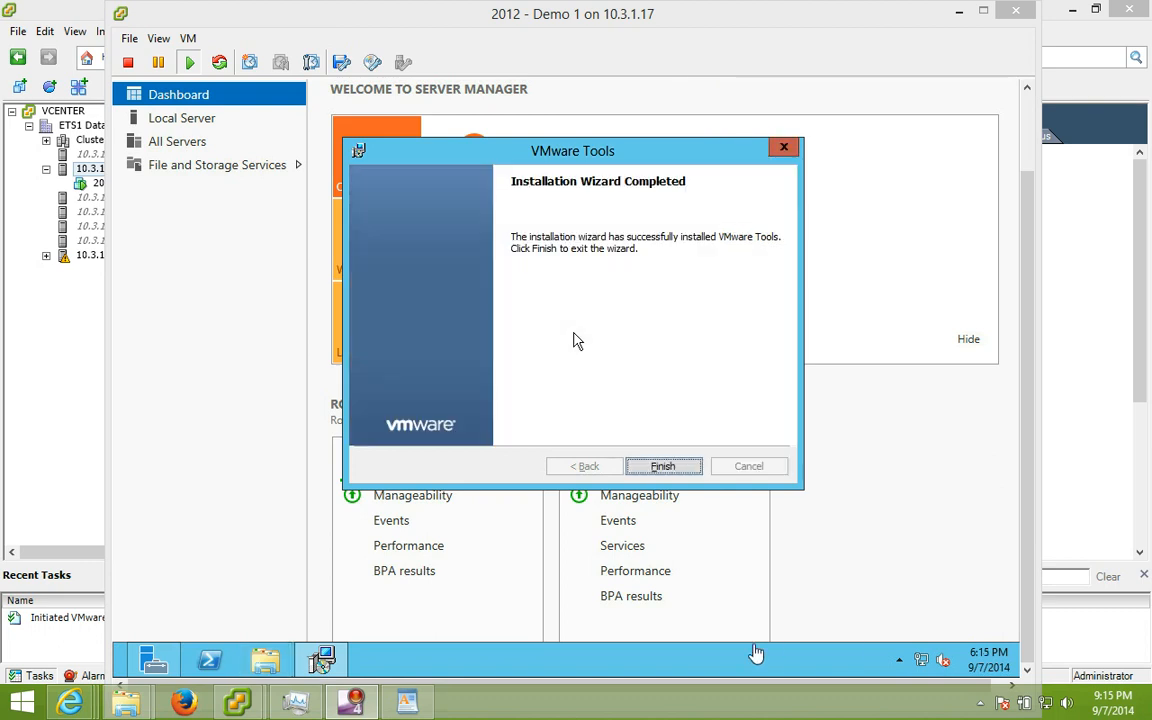
Step: Close the finished VMware Tools installer and restart Windows Server 2012 to apply changes
click(620, 333)
click(666, 468)
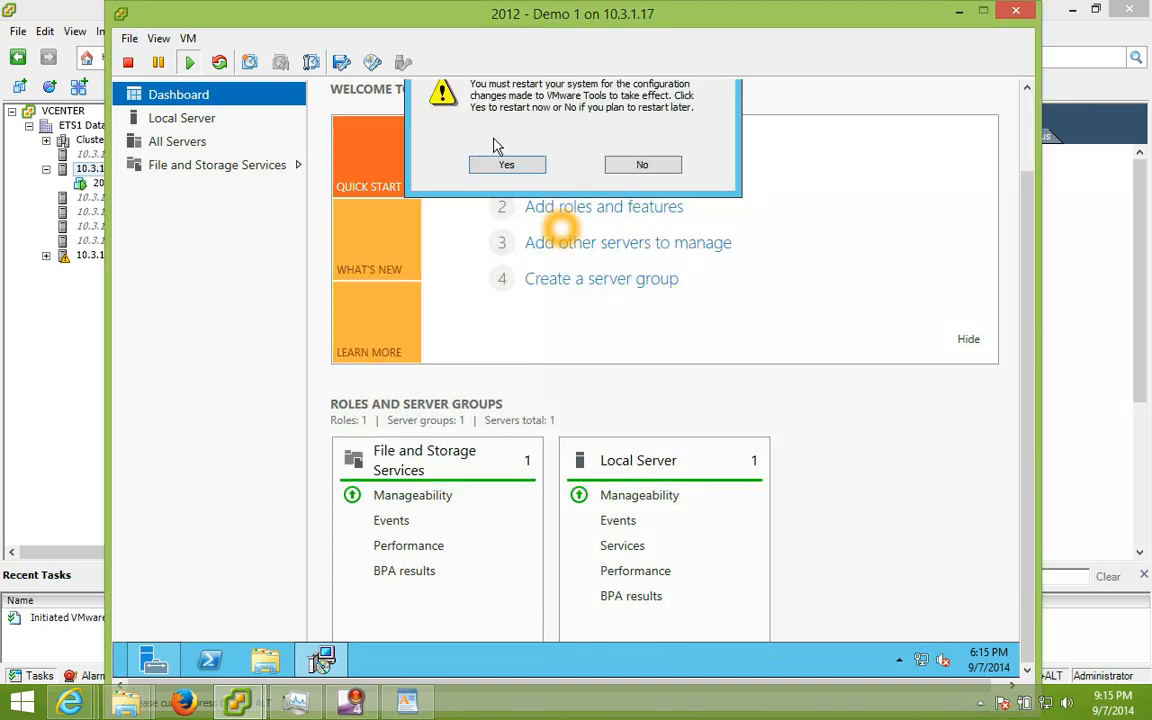
click(507, 166)
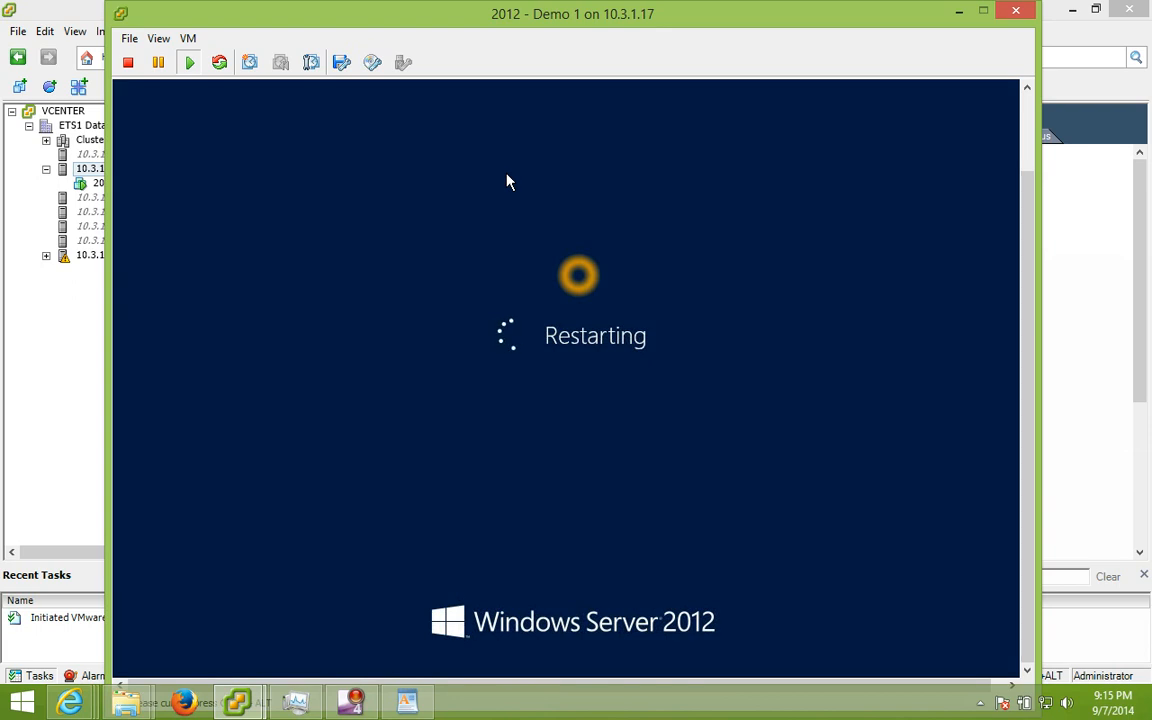